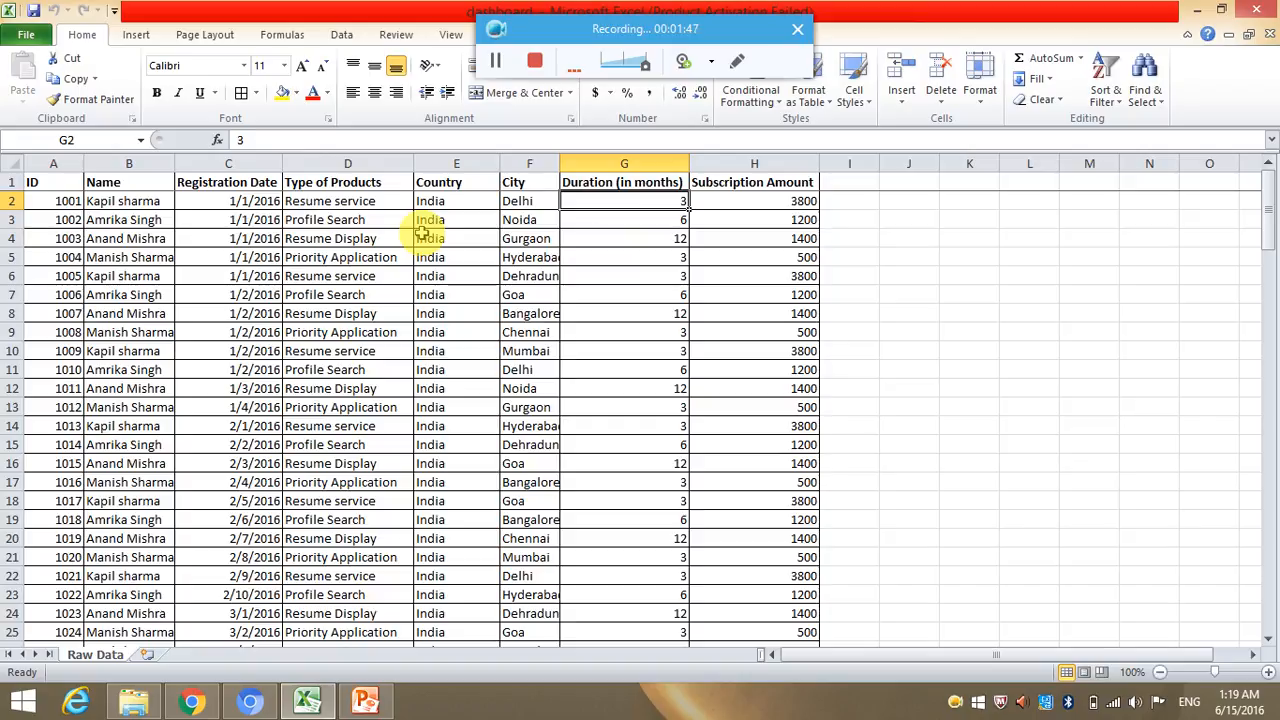
Create a PivotTable on a new worksheet from all the data on the Raw Data sheet.
left_click(10, 163)
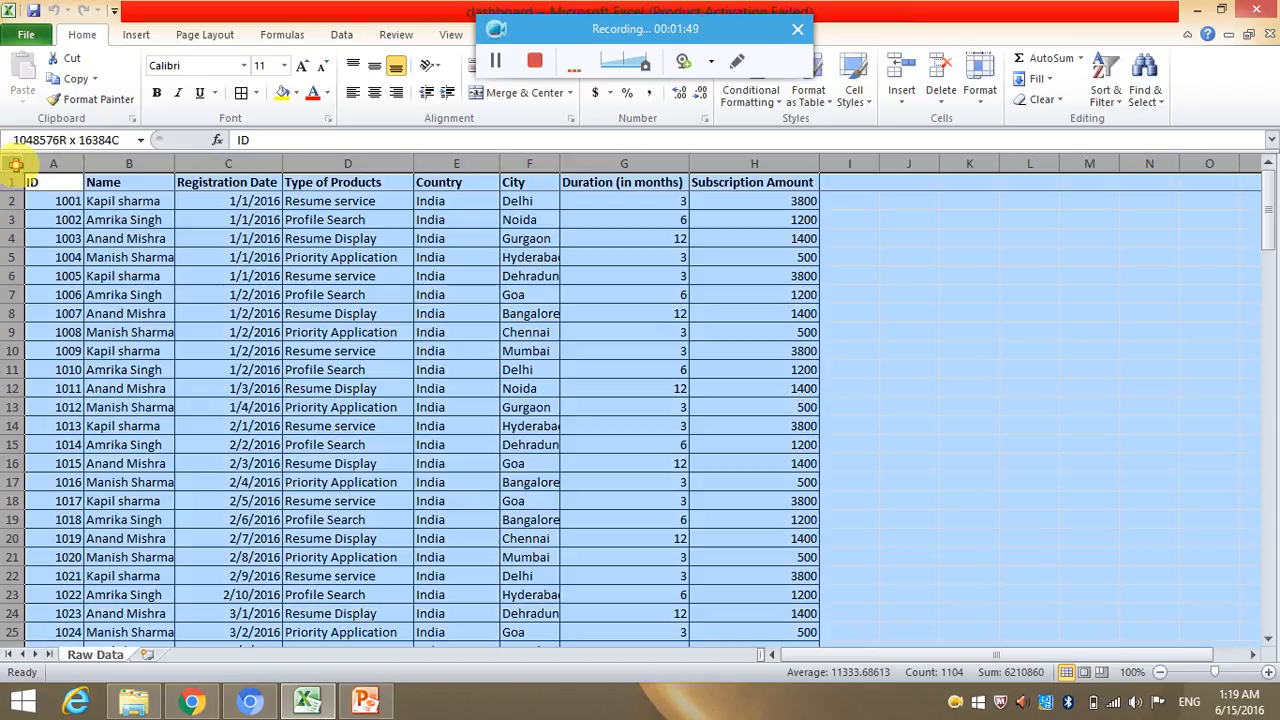
left_click(136, 34)
left_click(29, 70)
left_click(738, 490)
Lay out the PivotTable with Registration Date as row labels, Type of Products as column labels and the count of ID as values.
left_click_drag(1110, 274, 1100, 590)
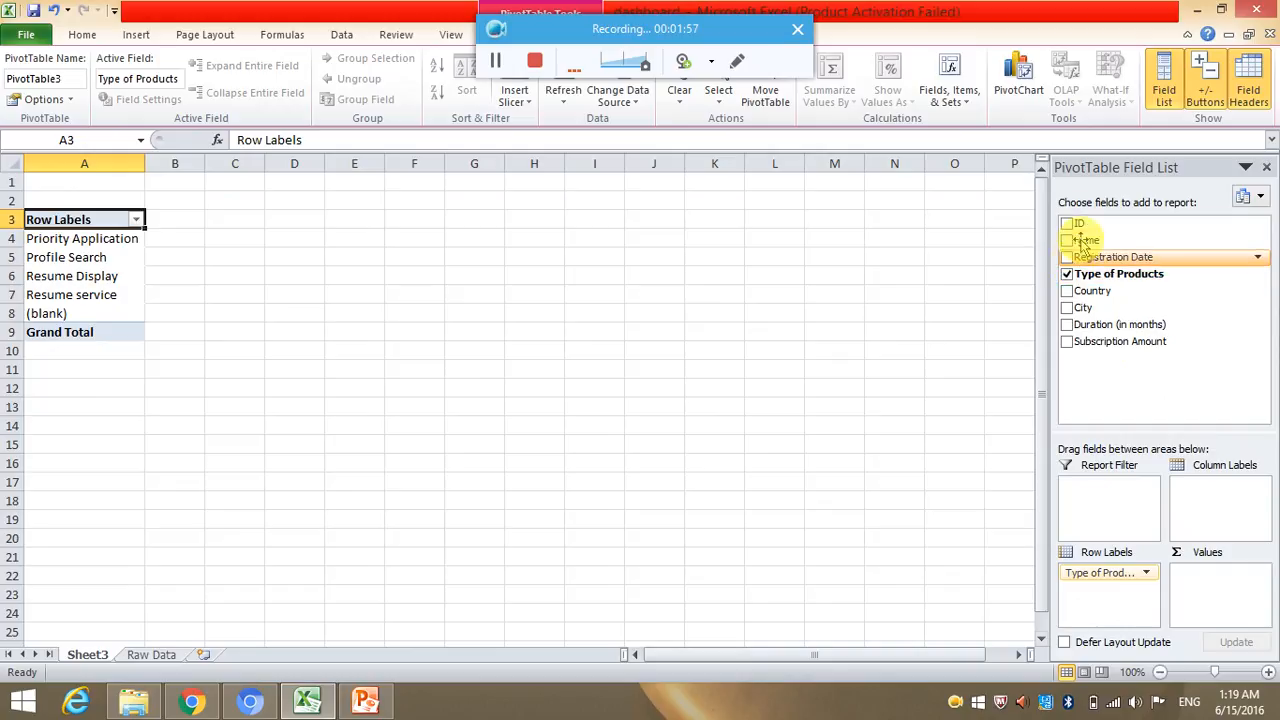
left_click_drag(1088, 223, 1224, 575)
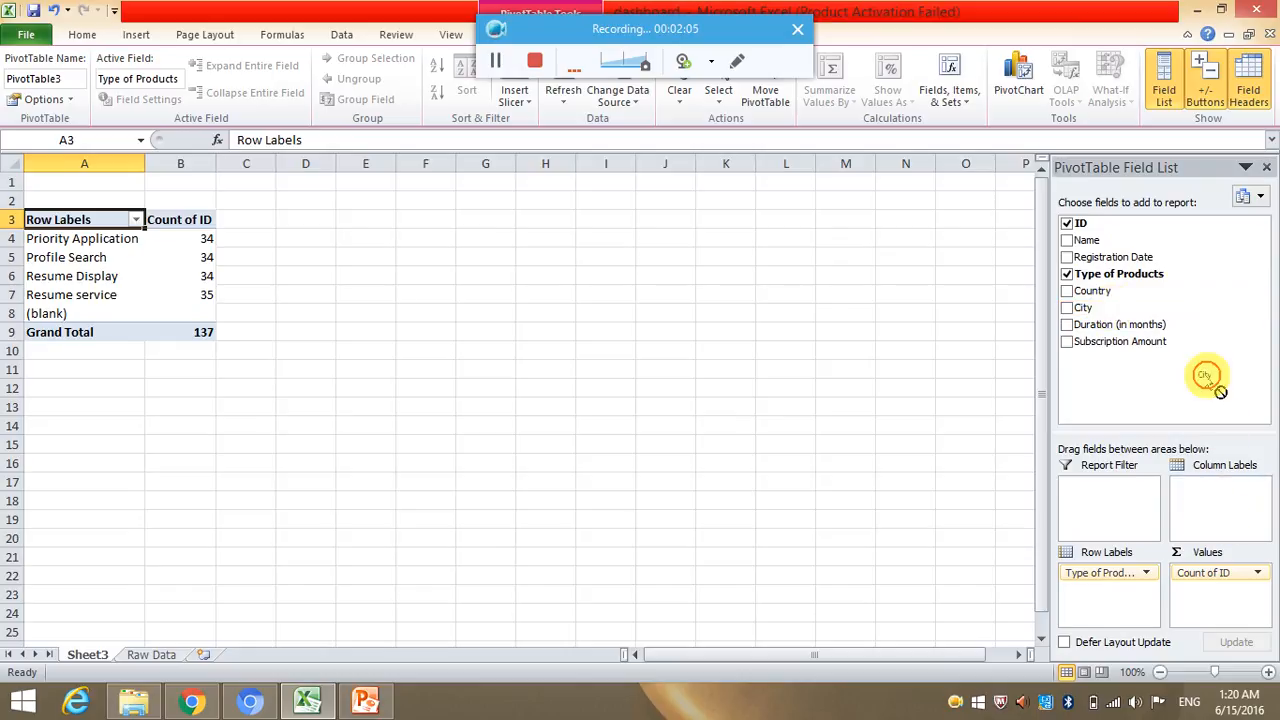
left_click_drag(1130, 257, 1221, 489)
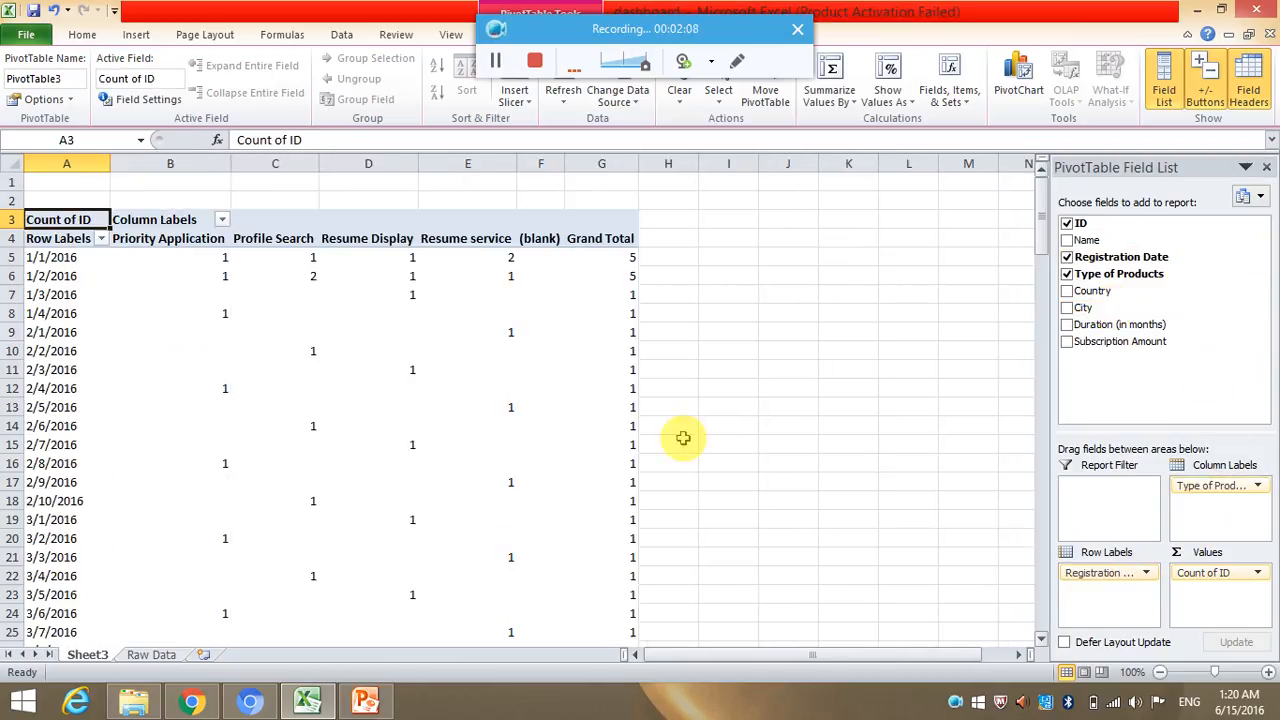
Group the registration dates in the PivotTable by months and years.
left_click(53, 258)
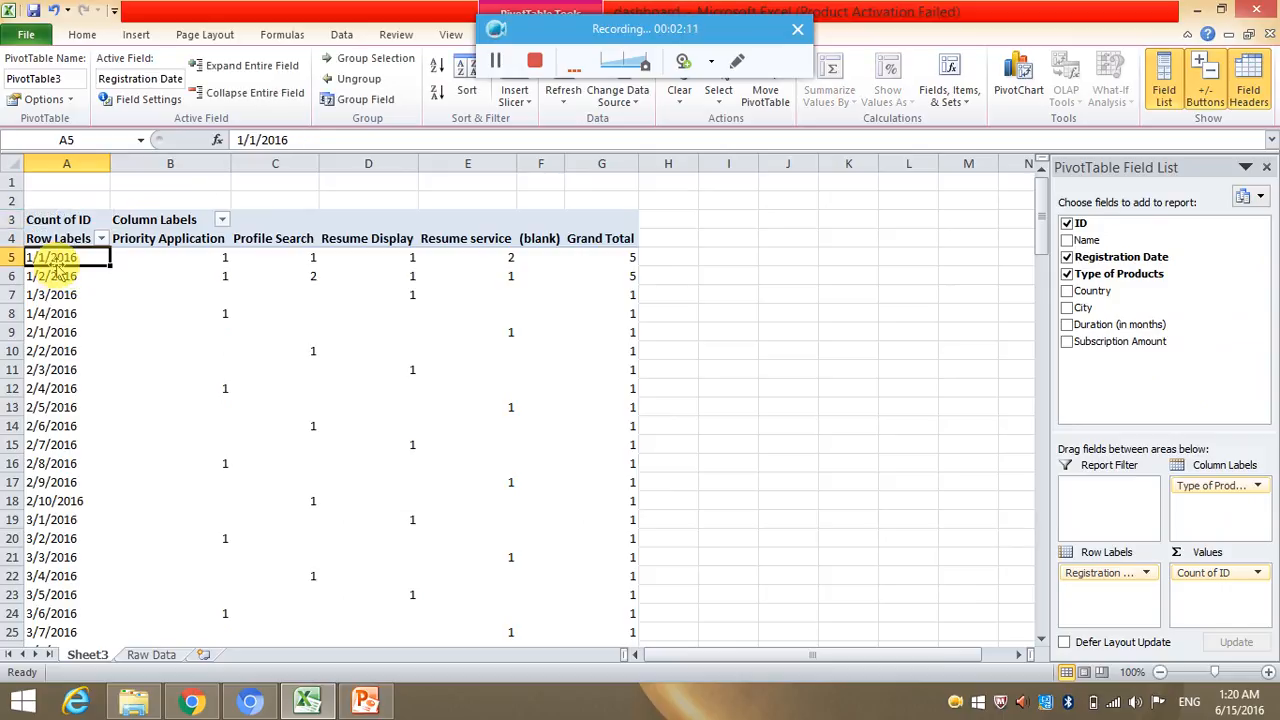
left_click(345, 99)
left_click(600, 437)
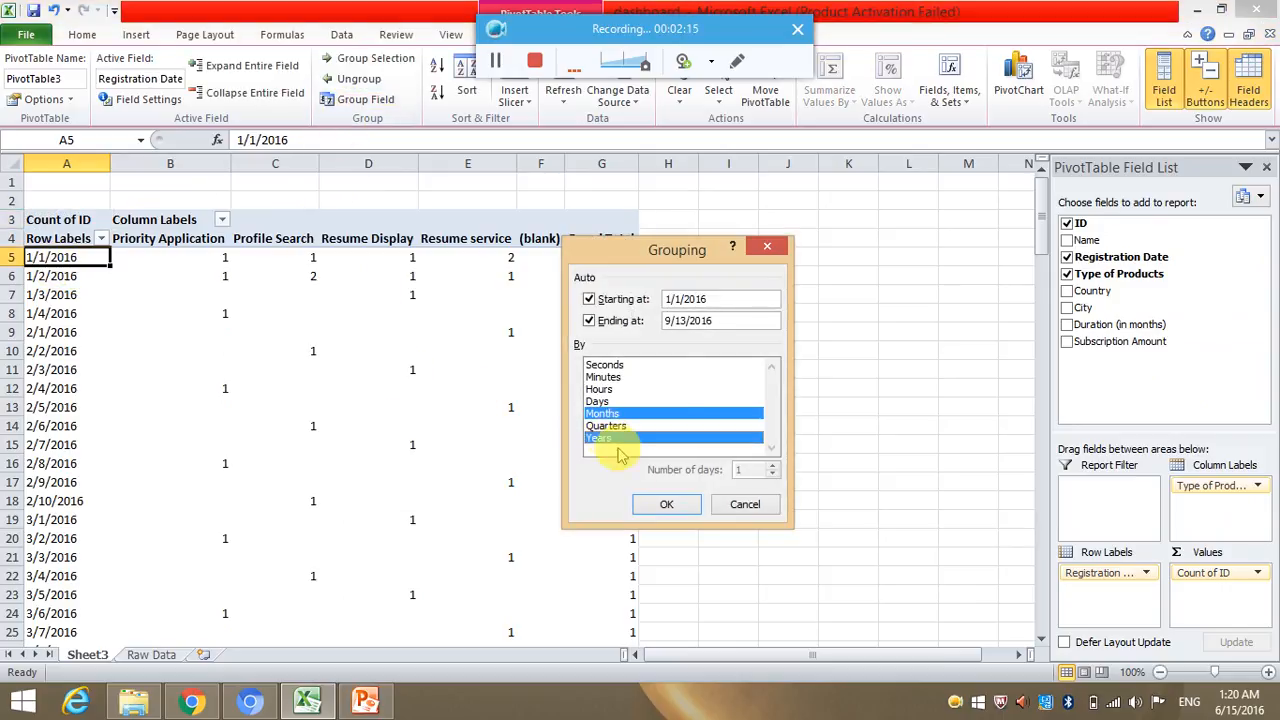
left_click(652, 502)
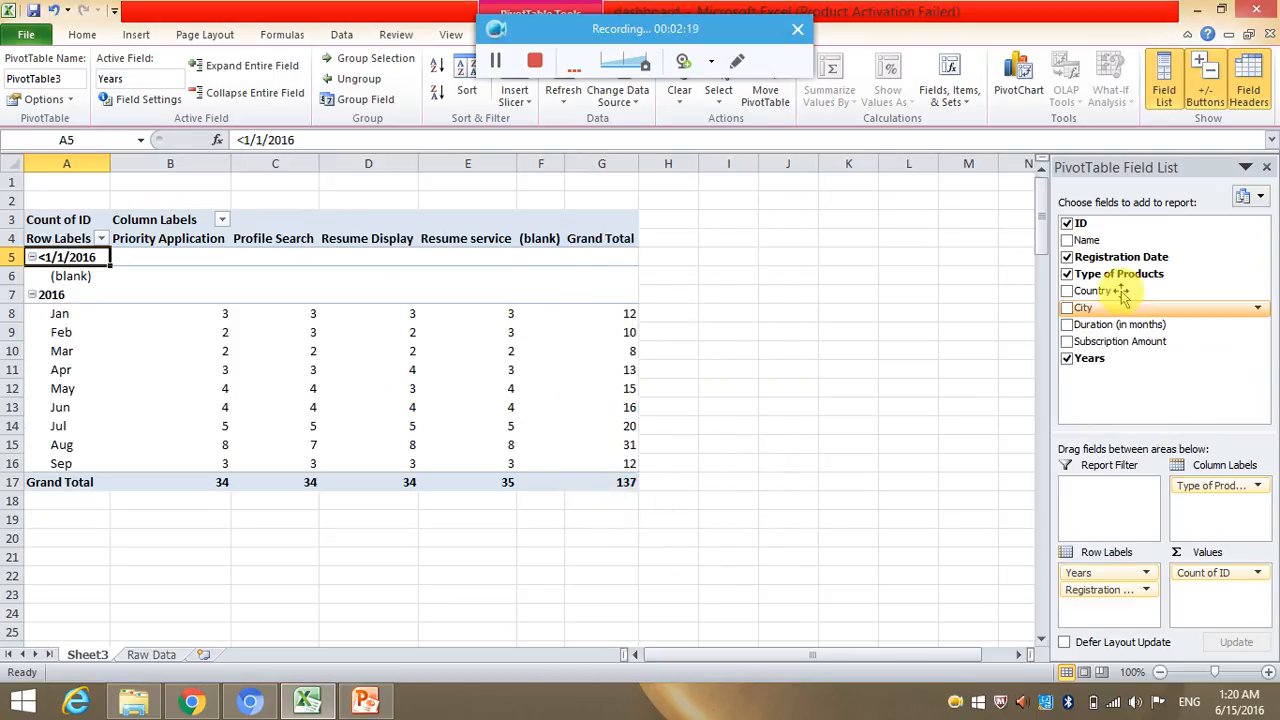
Rename the PivotTable worksheet as "Product Purchased".
double_click(101, 654)
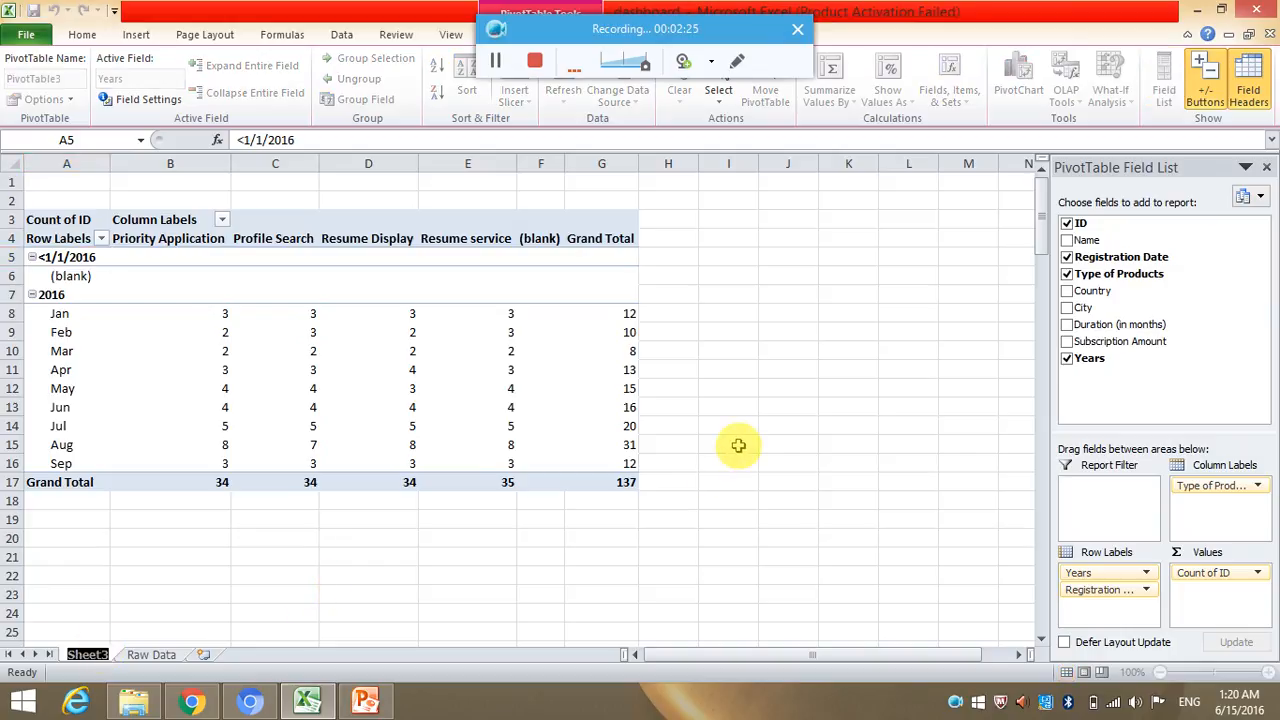
type("S")
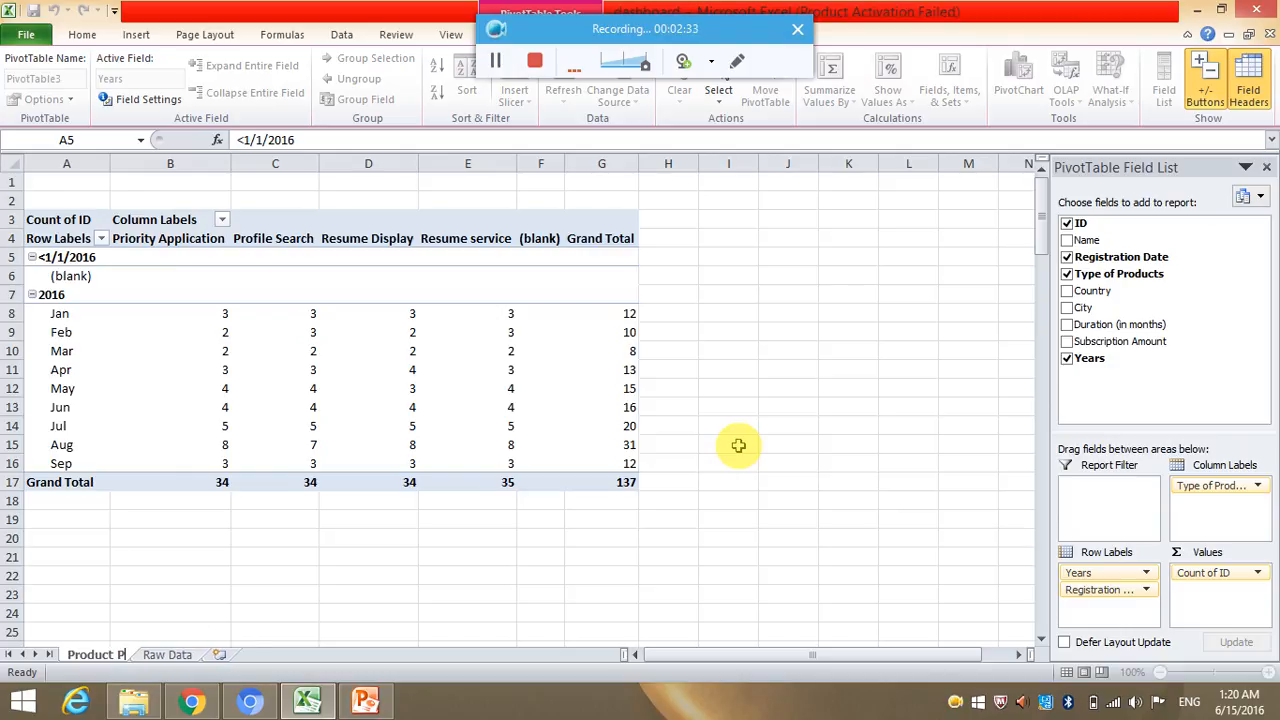
key("Return")
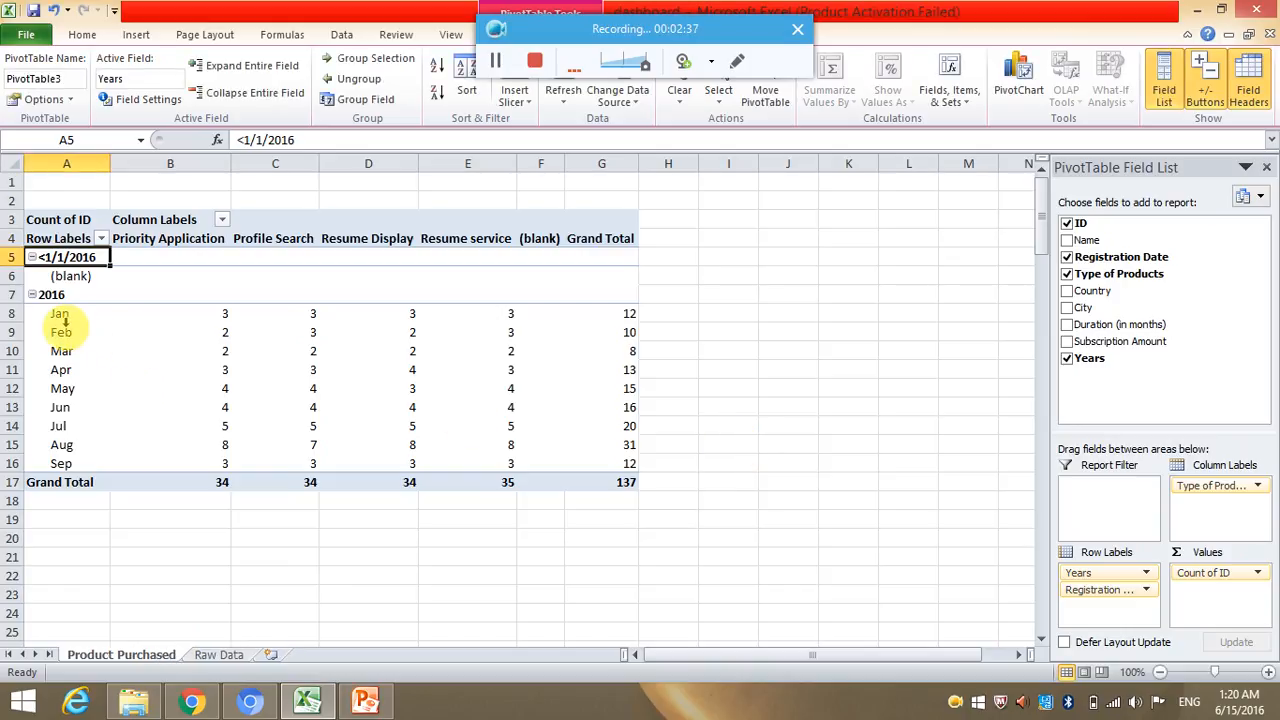
Insert a 2-D stacked column chart from the January to September product counts and place it beside the PivotTable.
left_click_drag(62, 317, 501, 456)
left_click(136, 34)
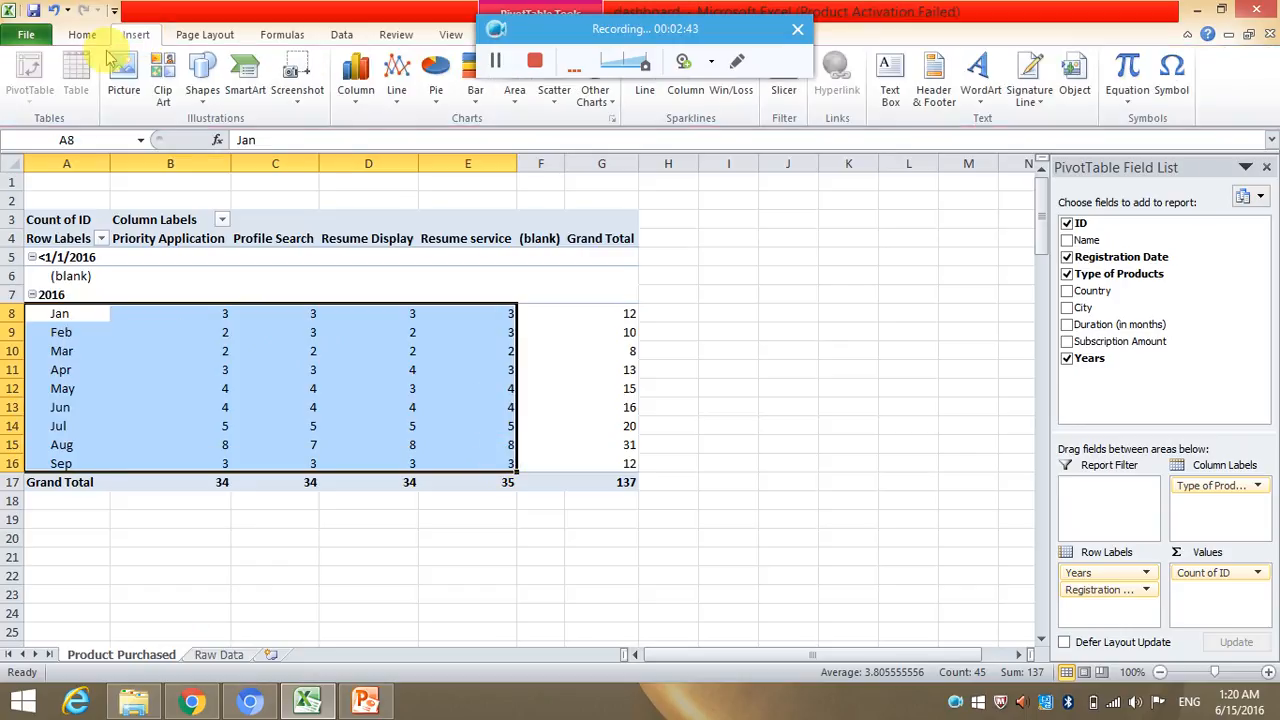
left_click(360, 75)
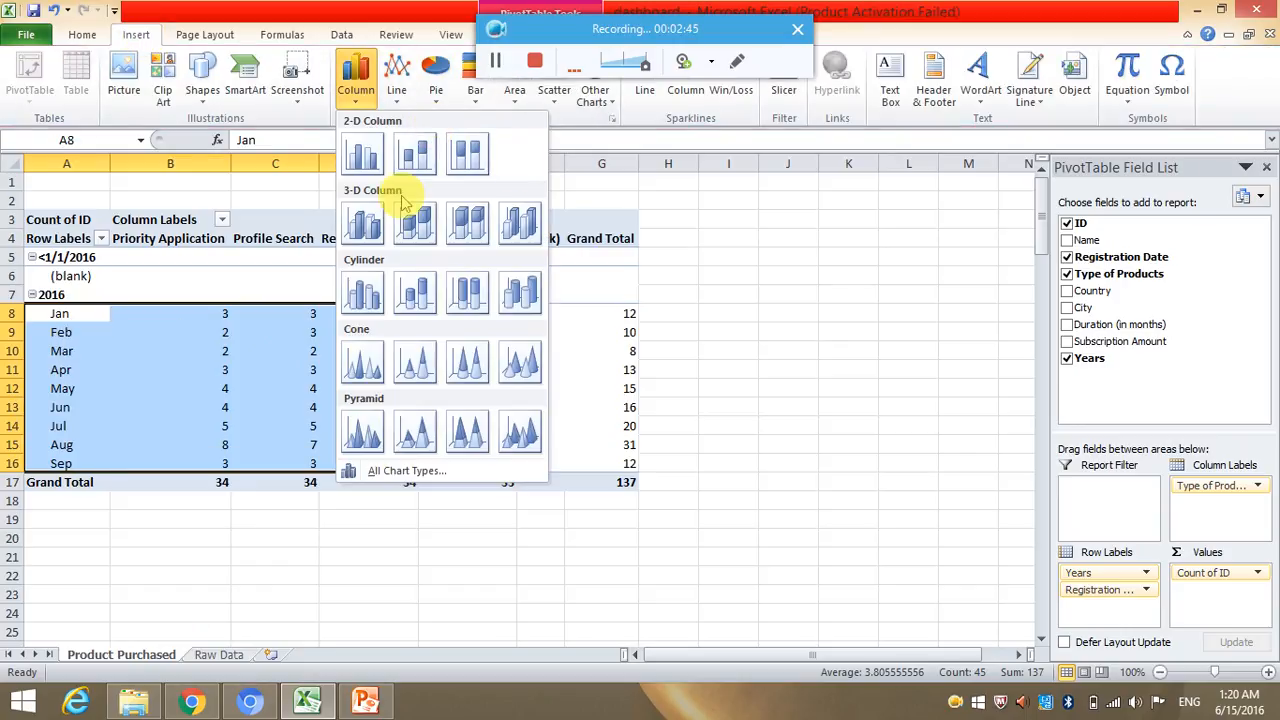
left_click(429, 157)
left_click_drag(654, 311, 891, 263)
left_click_drag(774, 254, 820, 249)
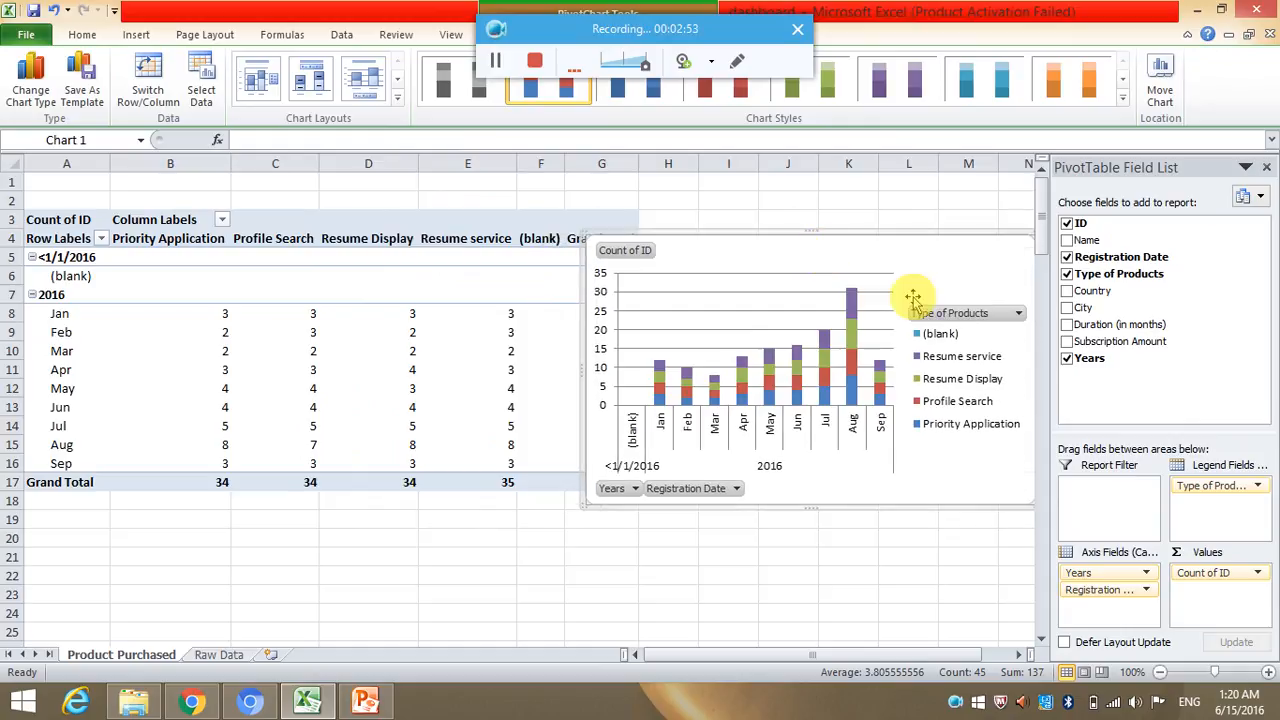
Filter the (blank) item out of Type of Products in the column chart.
left_click(1017, 316)
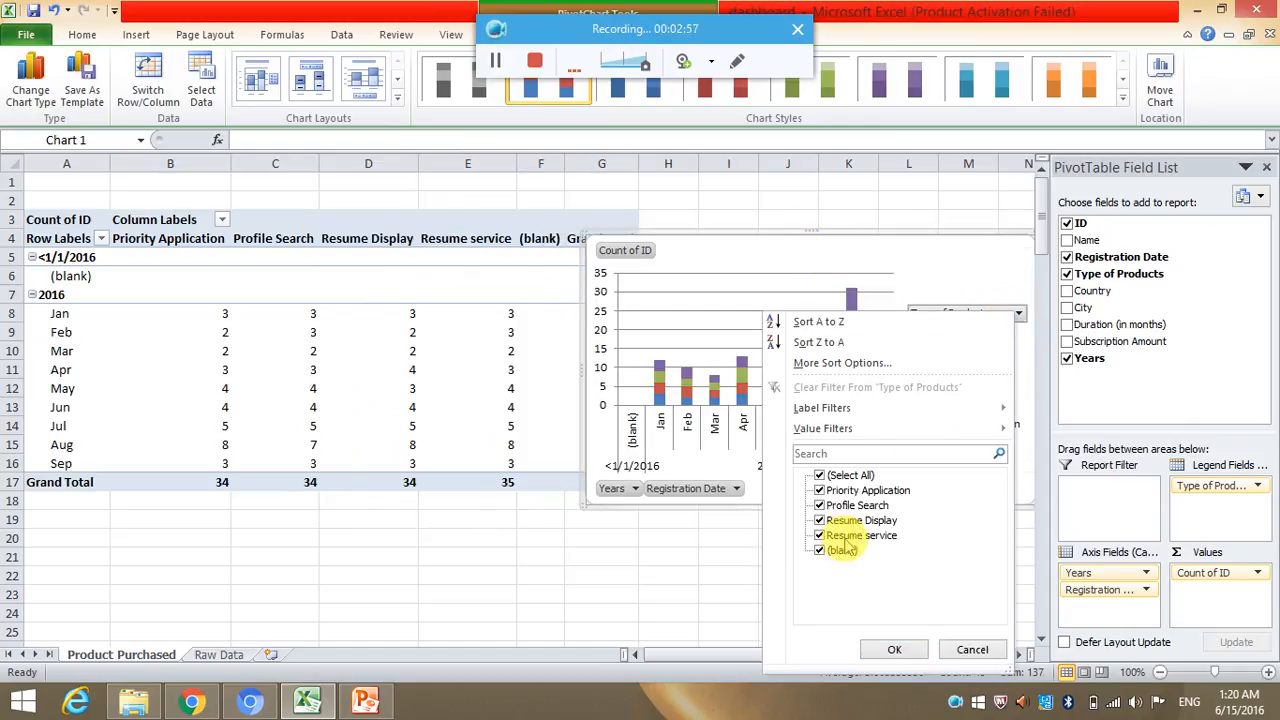
left_click(894, 650)
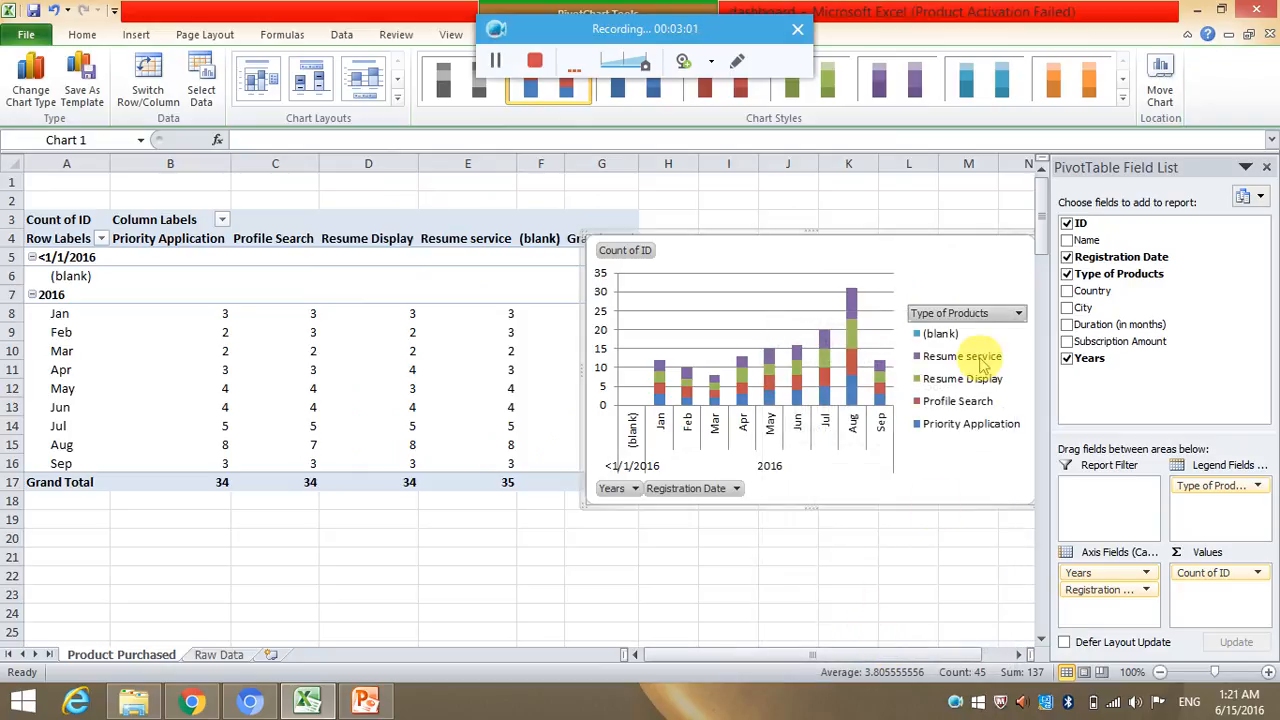
left_click(1015, 312)
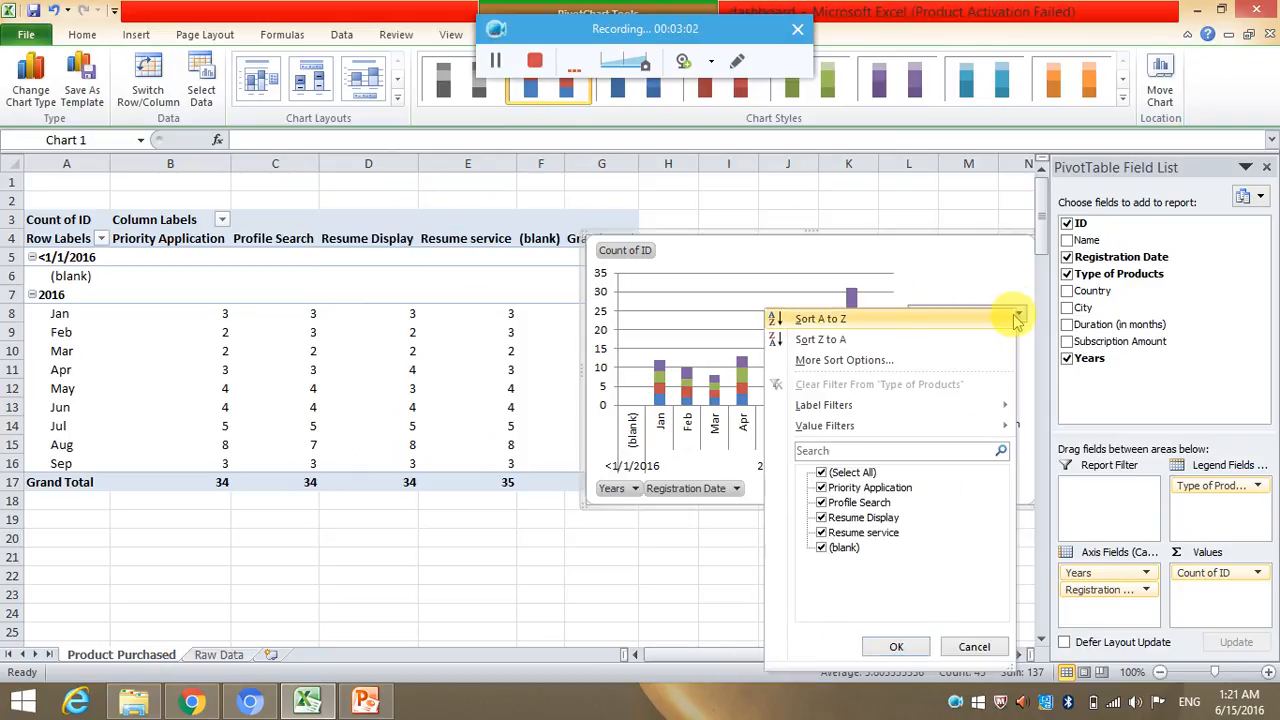
left_click(822, 548)
left_click(890, 648)
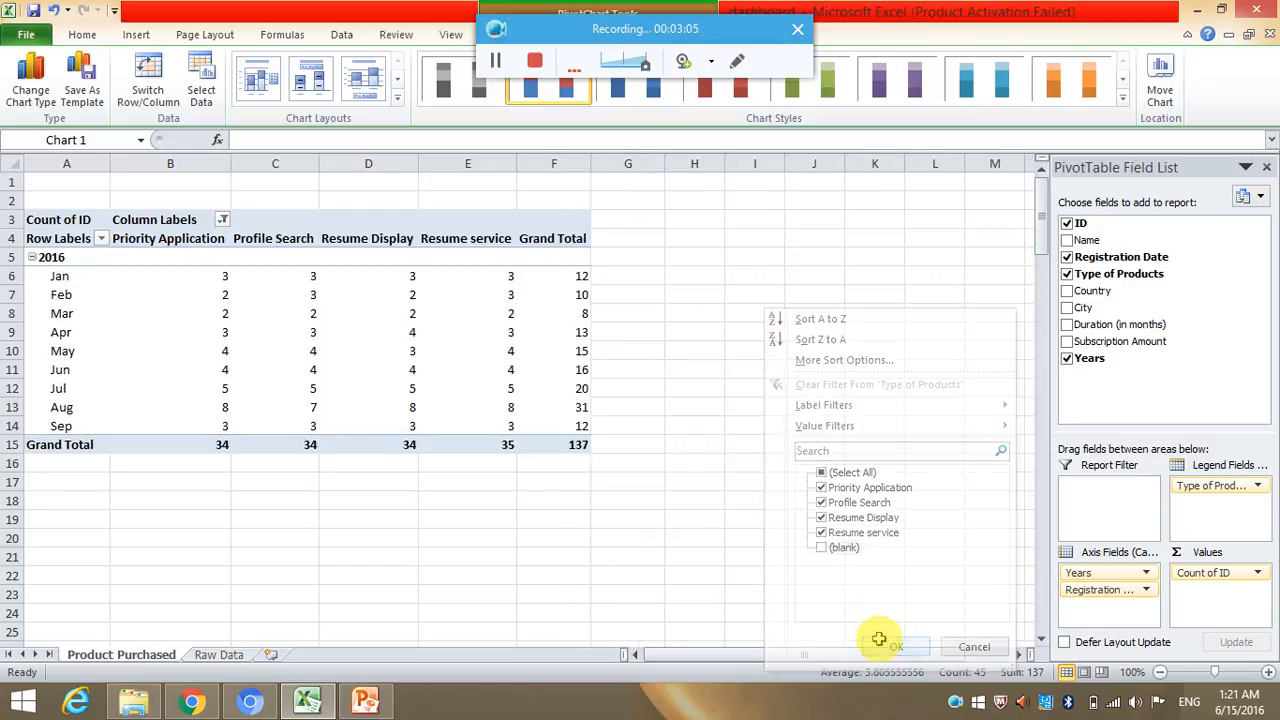
left_click(478, 503)
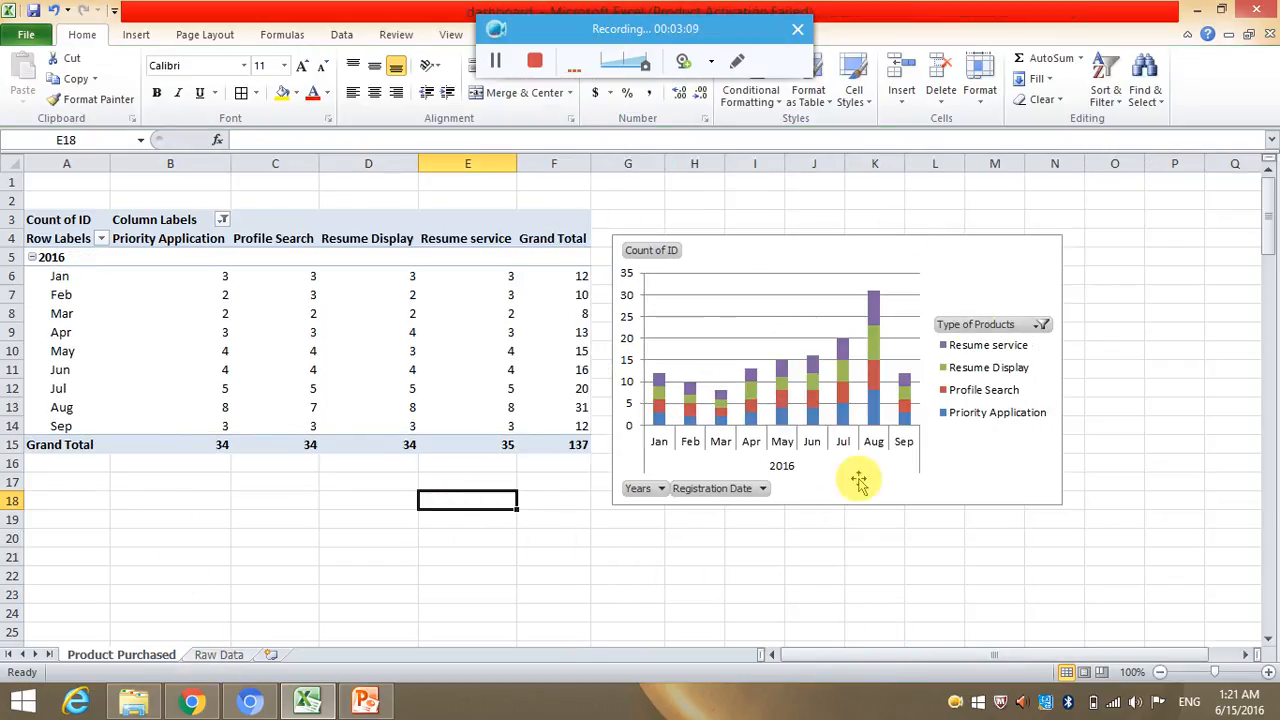
Add a text box above the chart's columns, start its title text, and widen the box so the text fits on one line.
left_click(694, 254)
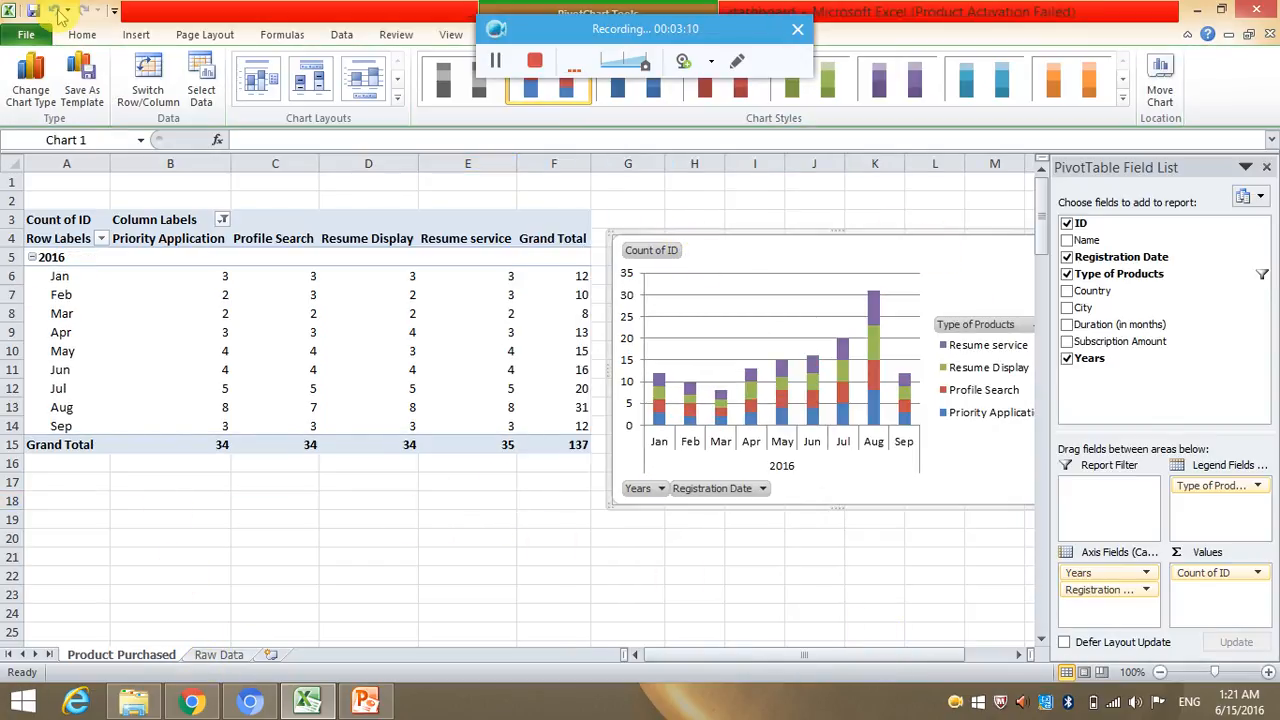
left_click(136, 34)
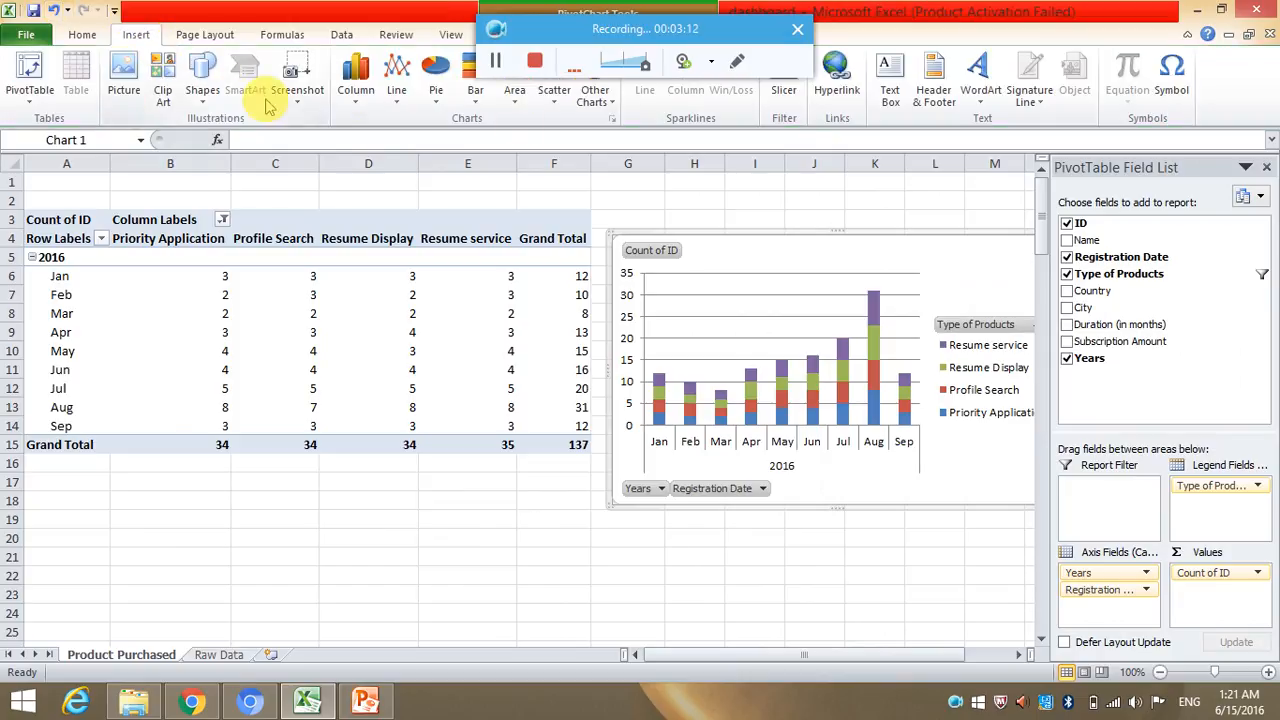
left_click(202, 80)
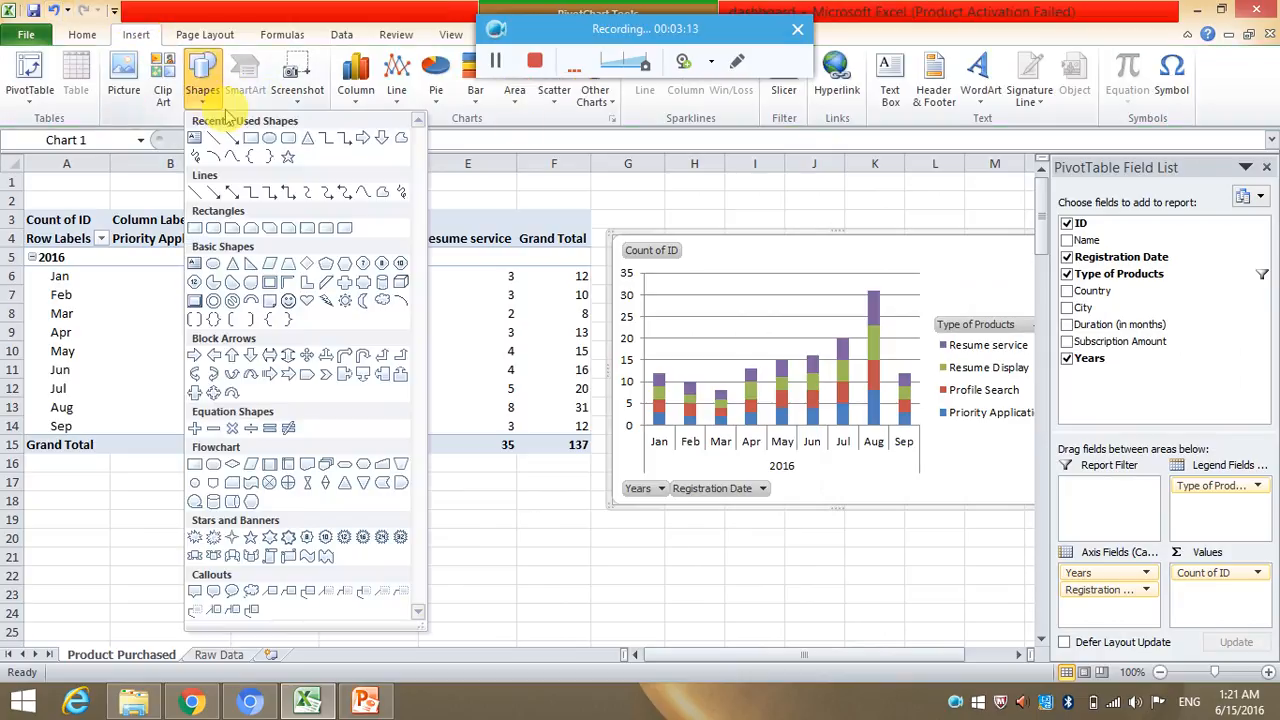
left_click(194, 262)
left_click(728, 243)
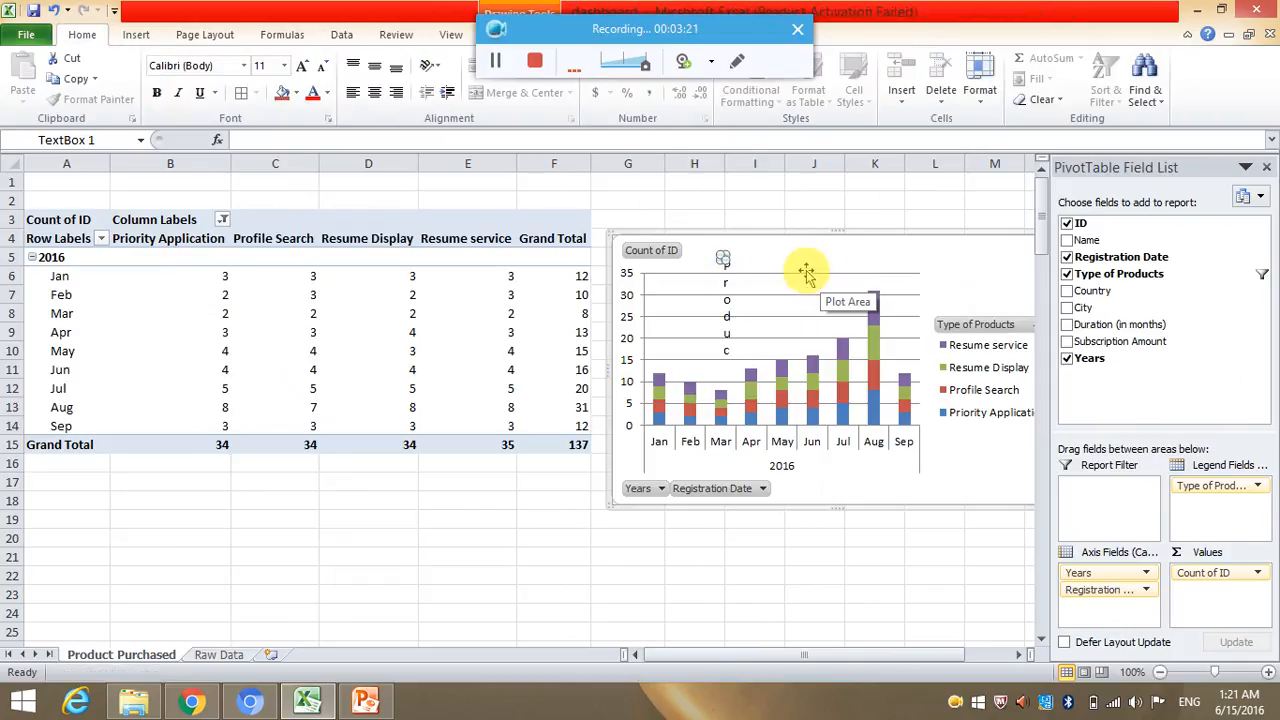
left_click_drag(724, 260, 923, 274)
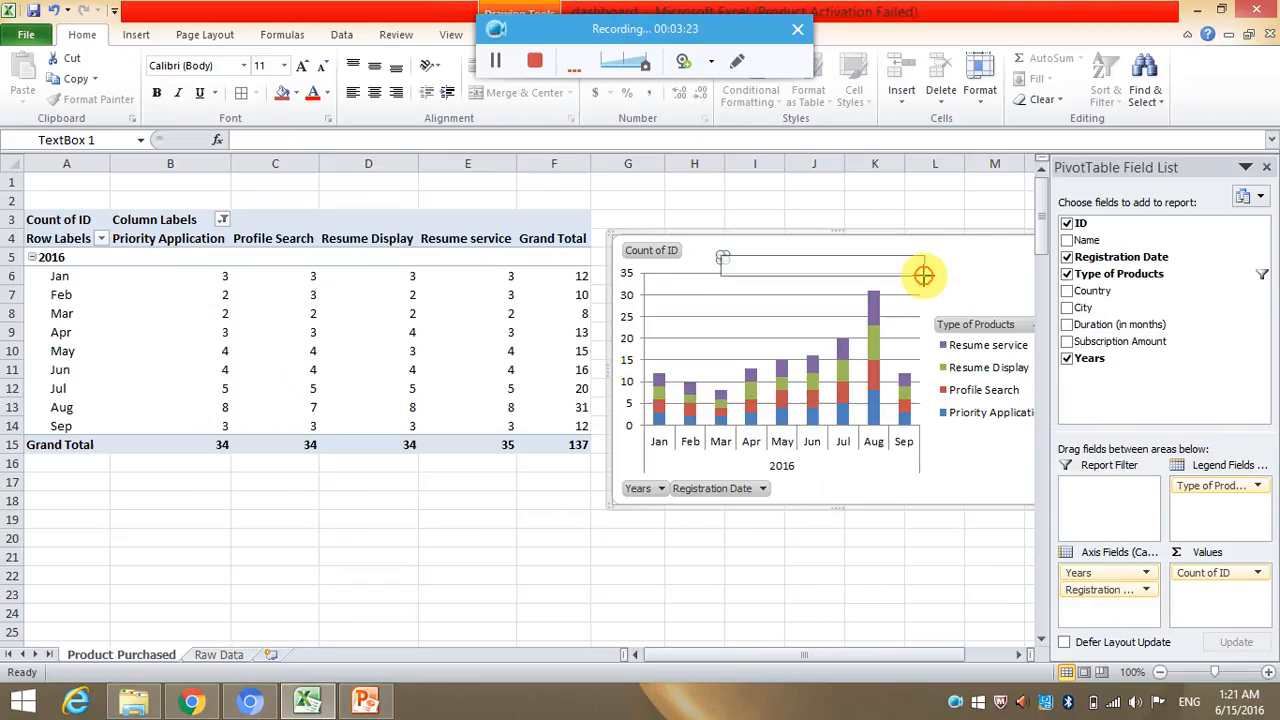
key("Escape")
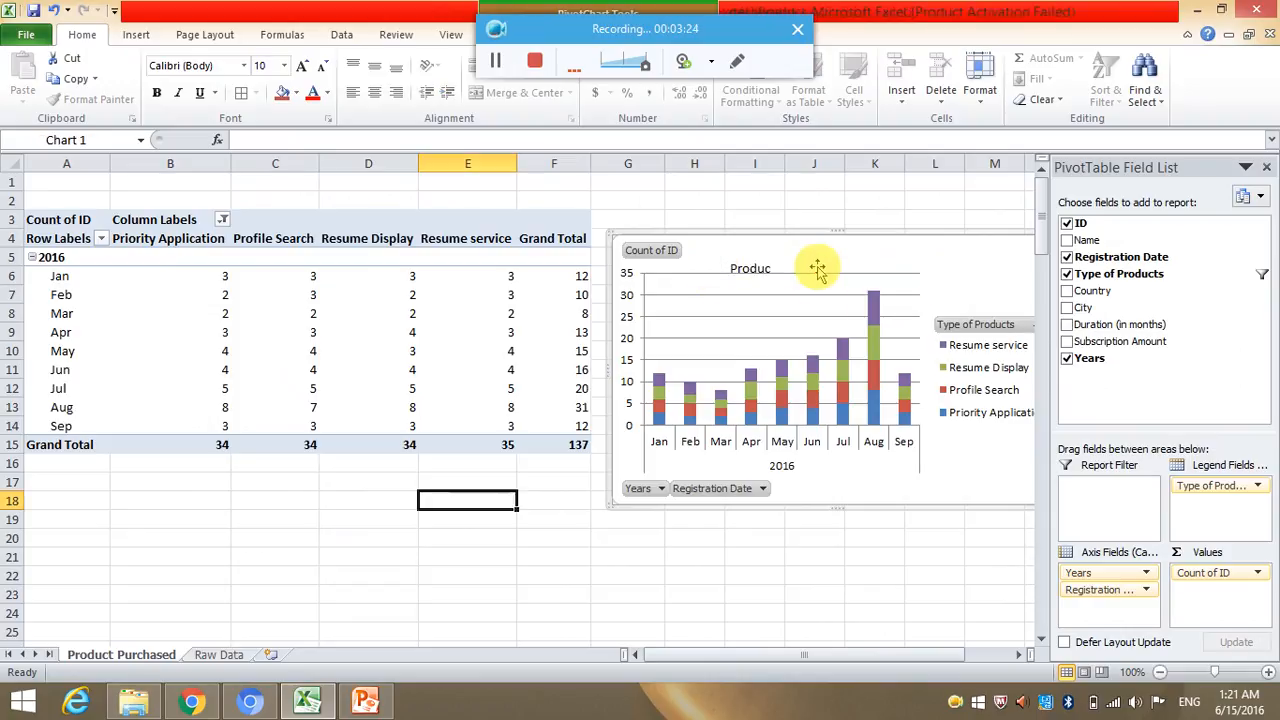
Complete the text box title as "Products Purchased" and make it bold.
left_click(760, 265)
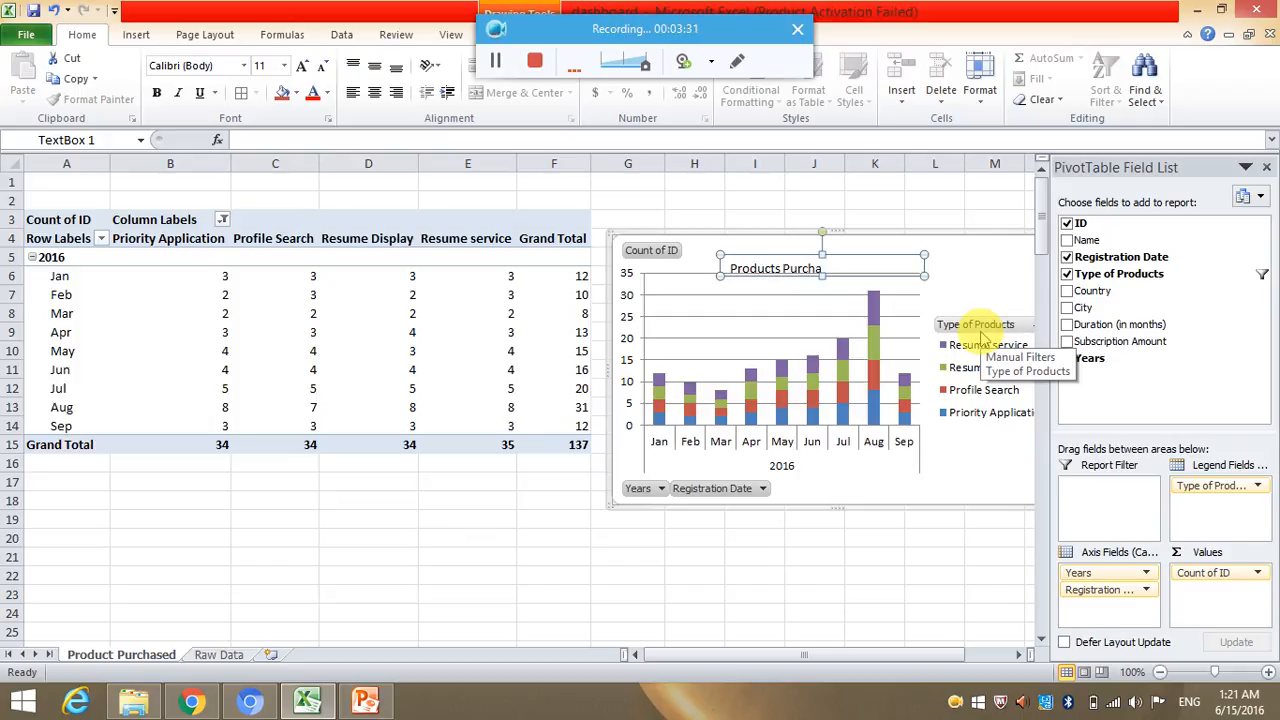
key("ctrl+a")
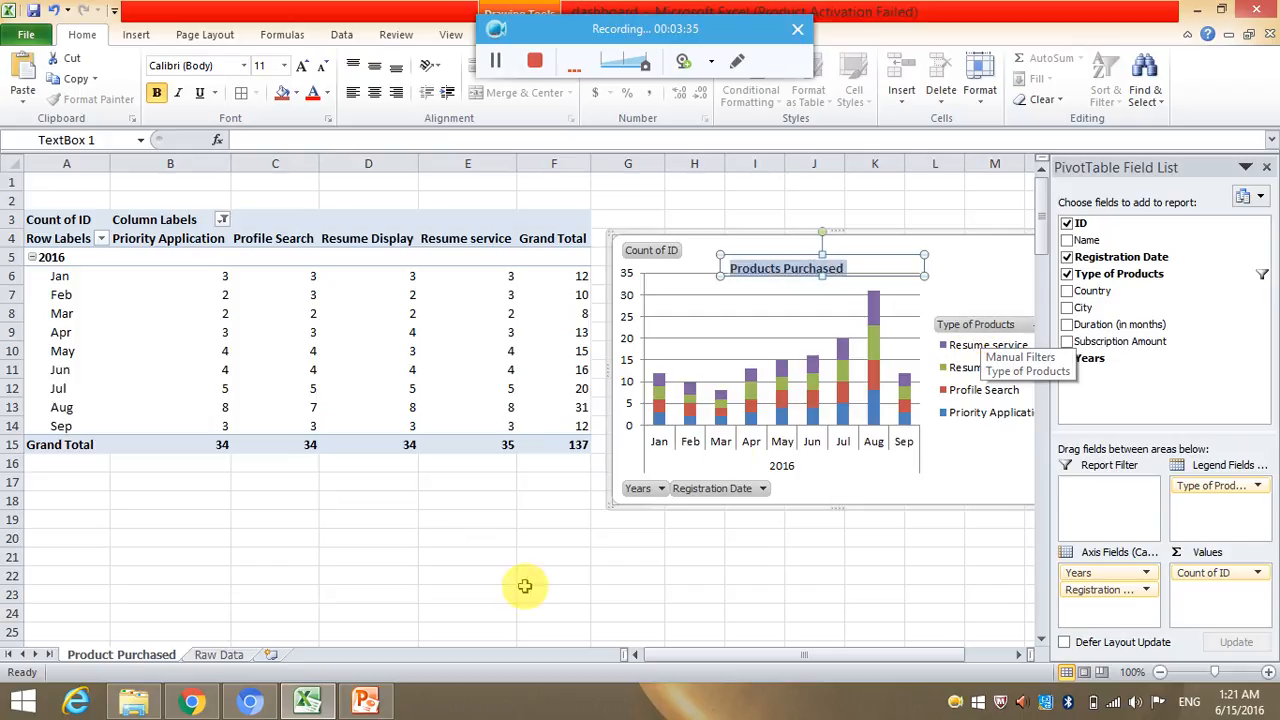
left_click(450, 595)
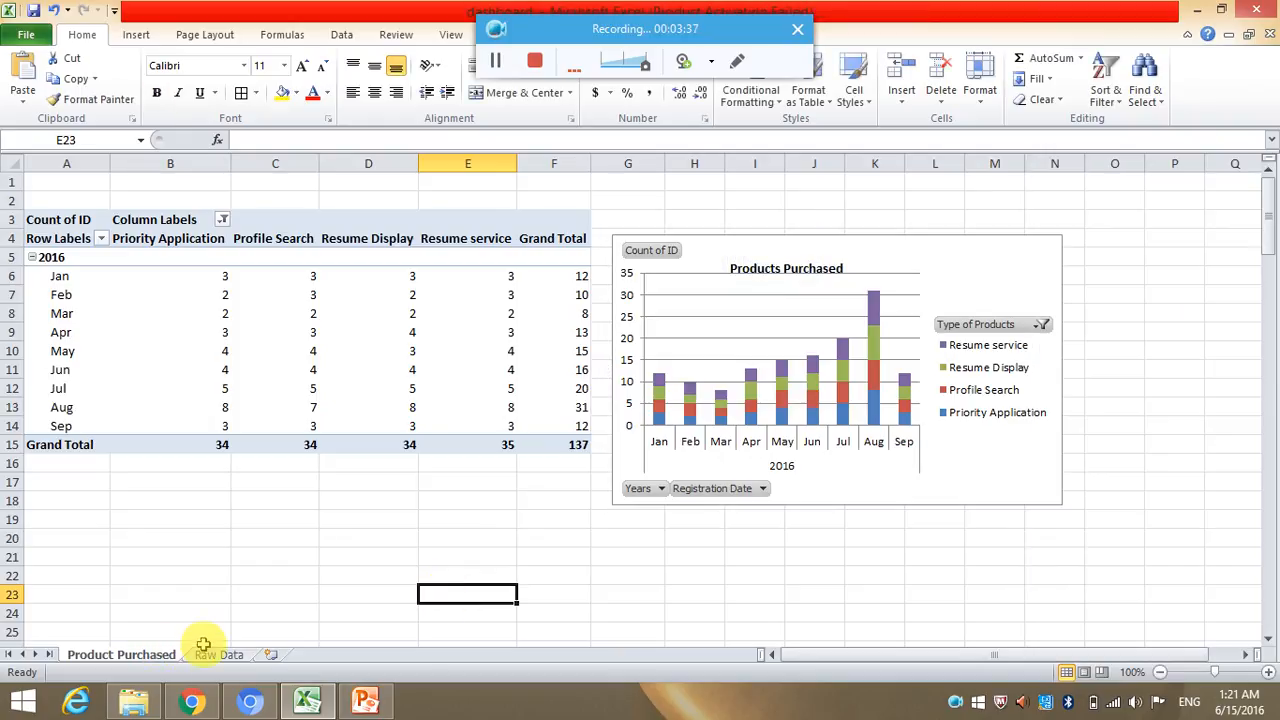
Create another PivotTable from the Raw Data sheet on a new worksheet, with City as row labels and the count of ID as values.
left_click(213, 655)
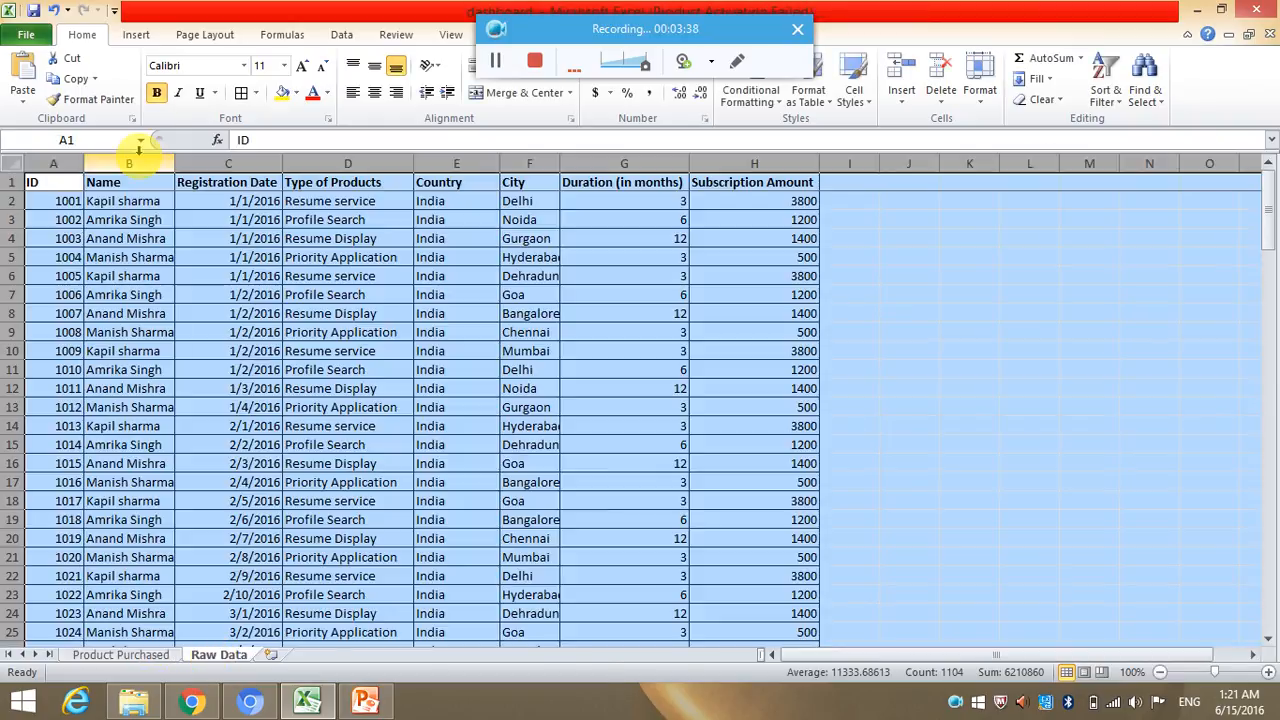
left_click(136, 34)
left_click(30, 70)
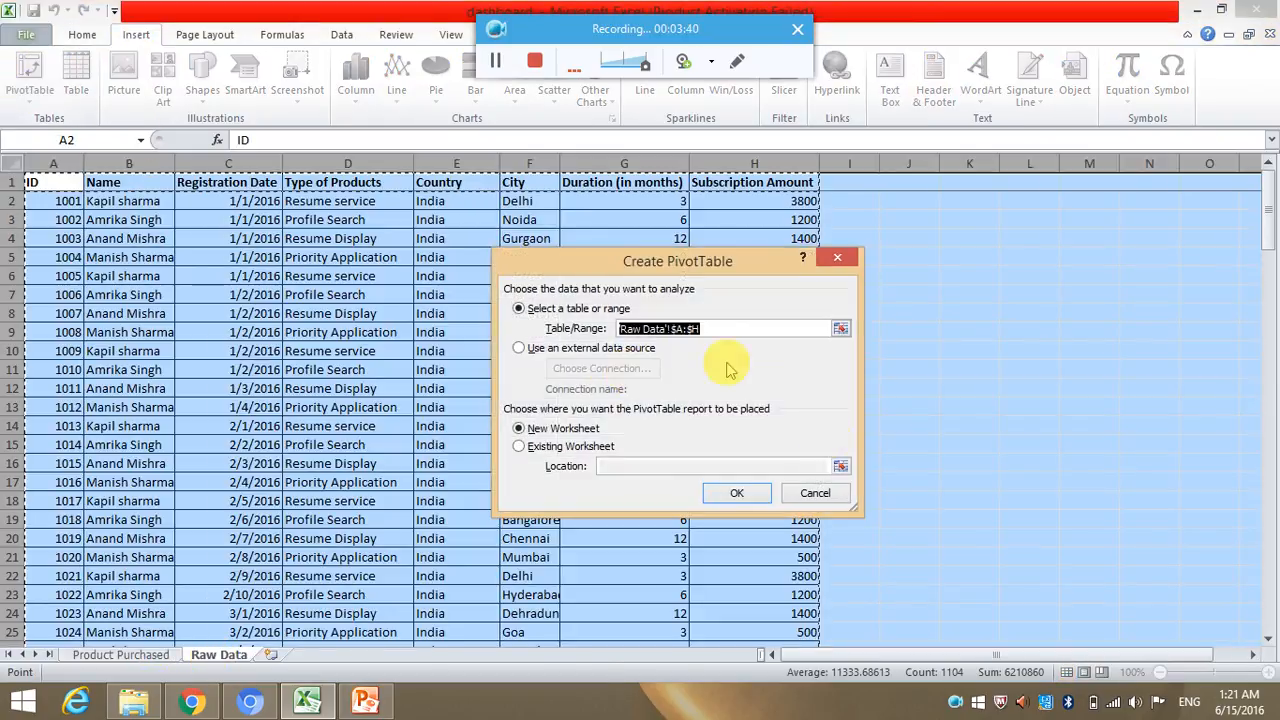
left_click(722, 494)
left_click_drag(1170, 313, 1092, 596)
left_click_drag(1118, 234, 1207, 592)
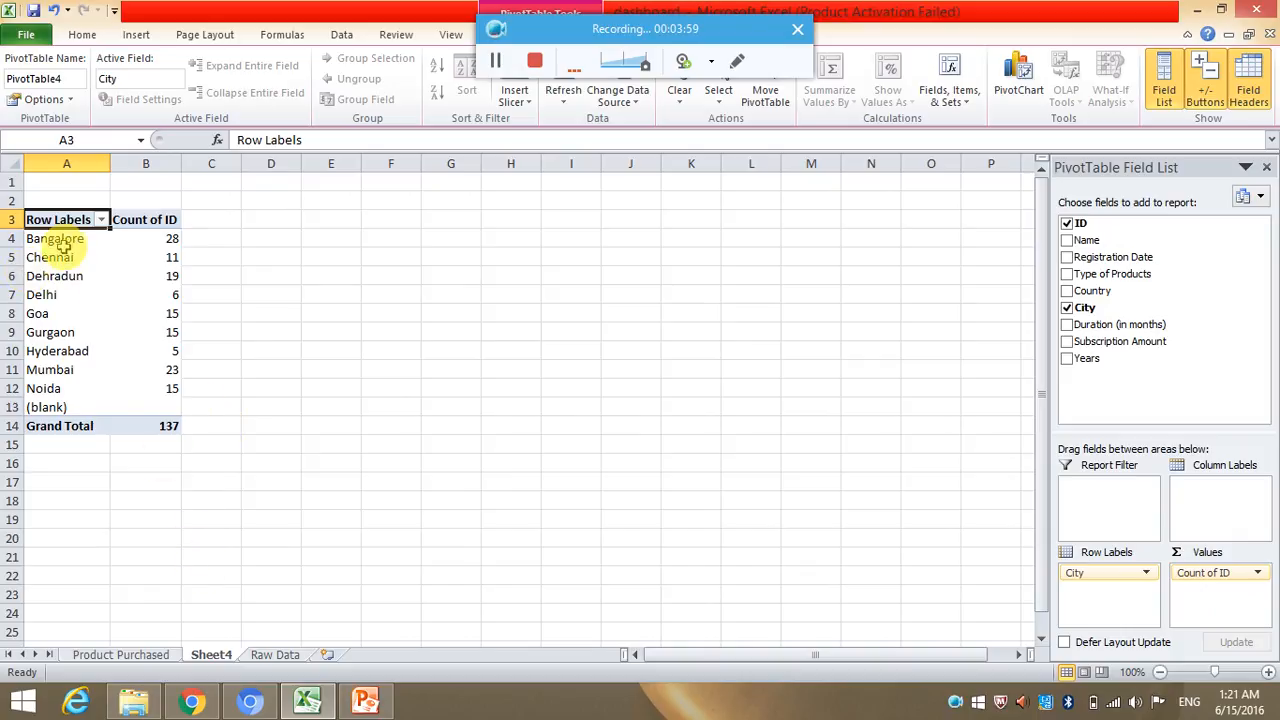
Insert a stacked line chart with markers from the Bangalore to Noida counts and move it up beside the PivotTable.
left_click_drag(72, 242, 171, 395)
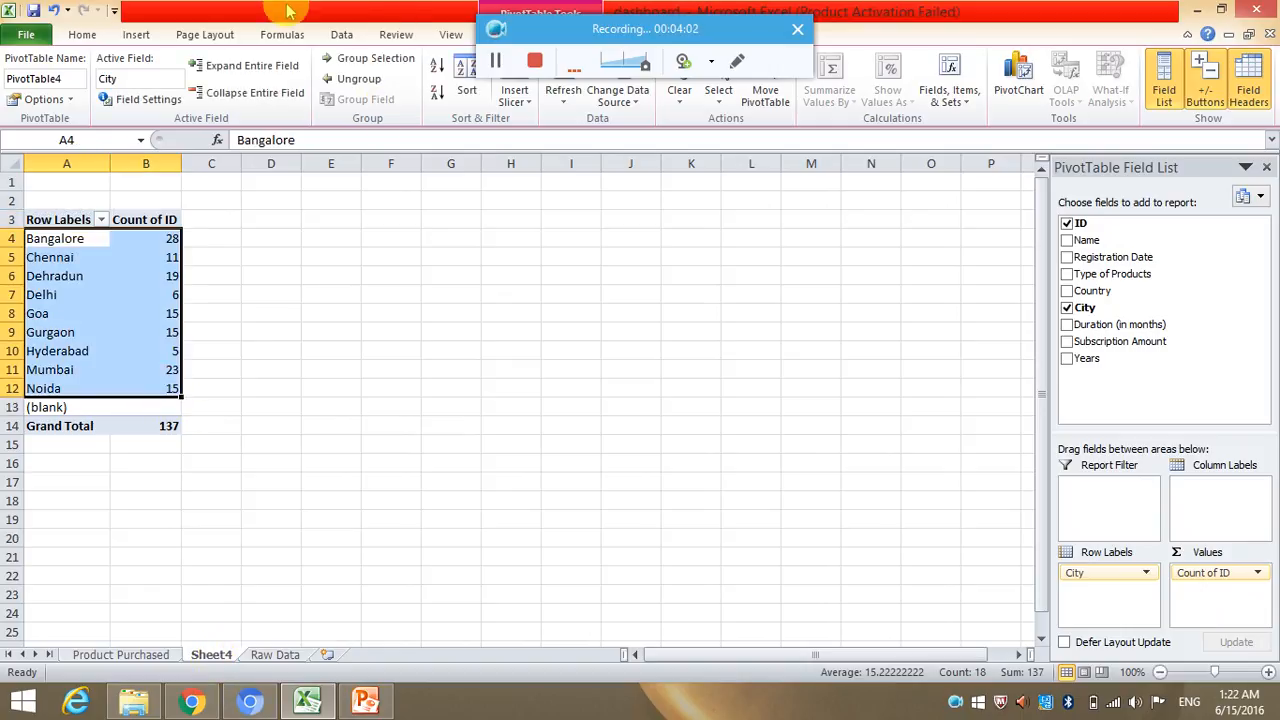
left_click(136, 34)
left_click(356, 72)
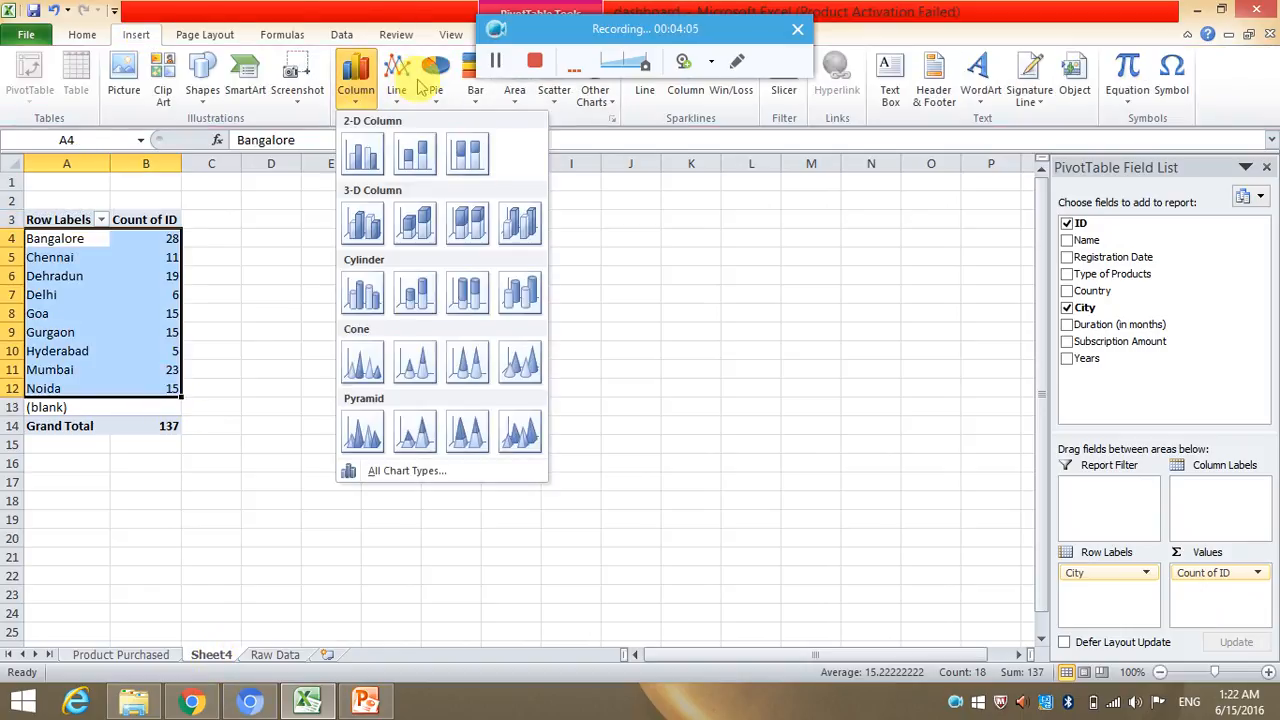
left_click(413, 83)
left_click(457, 206)
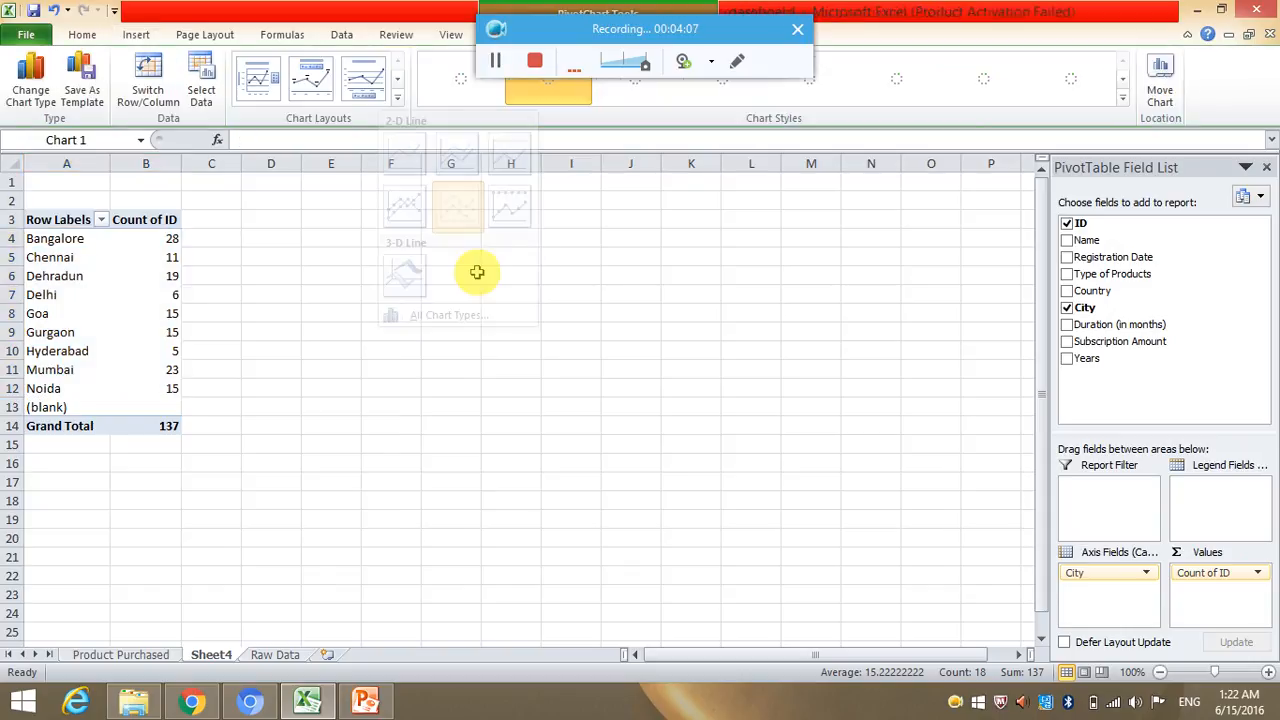
left_click_drag(585, 330, 700, 238)
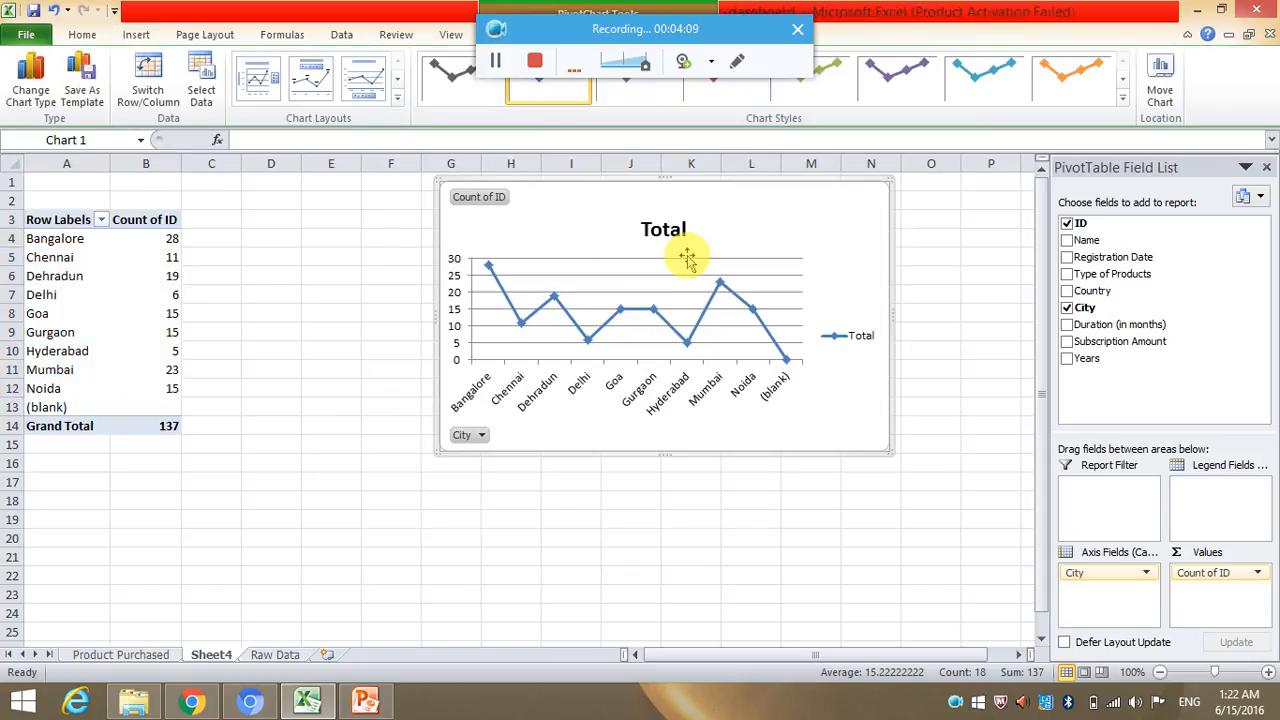
Replace the city line chart's title with "Reg_by_city".
left_click(686, 230)
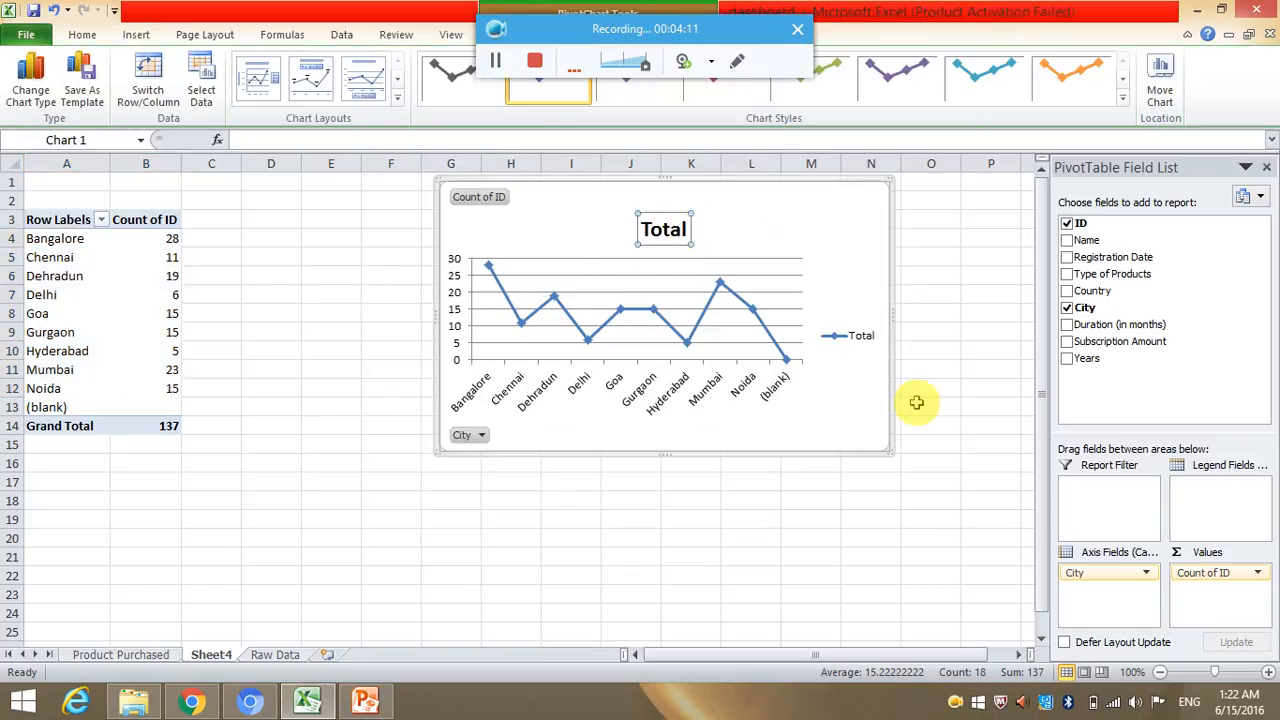
left_click(663, 230)
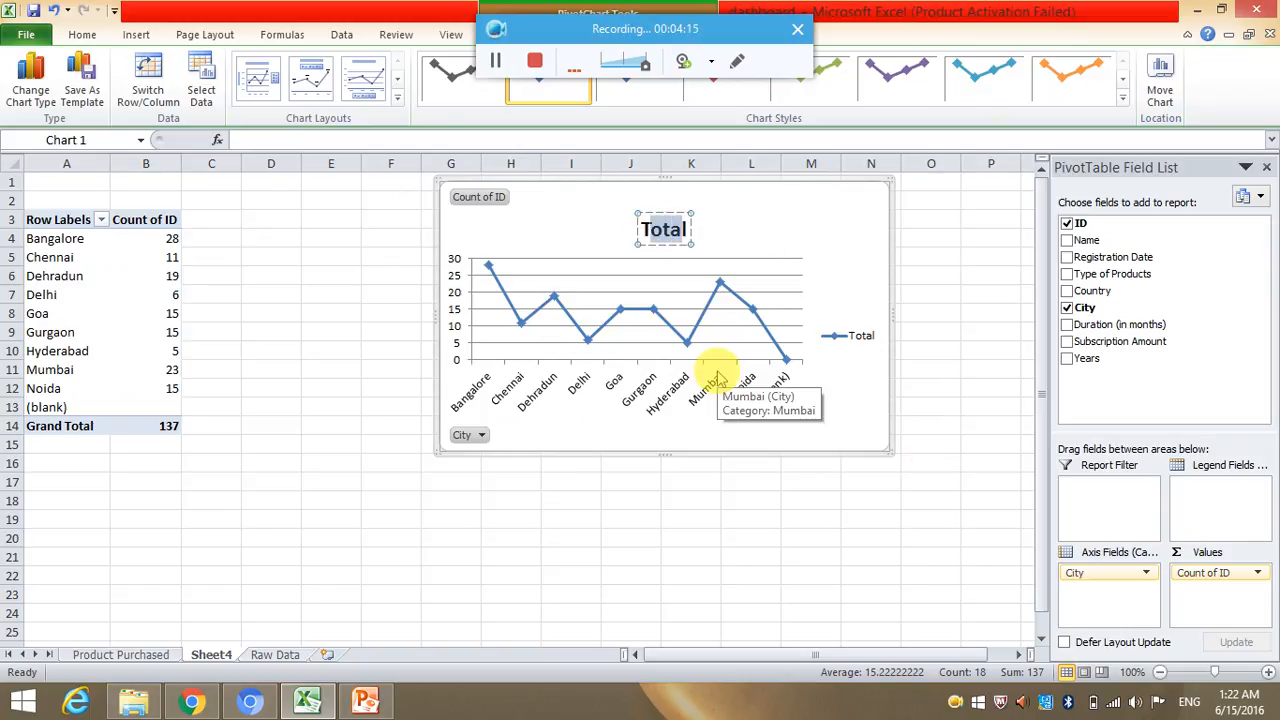
type("Teg_cit")
key("BackSpace")
key("BackSpace")
type("by_city")
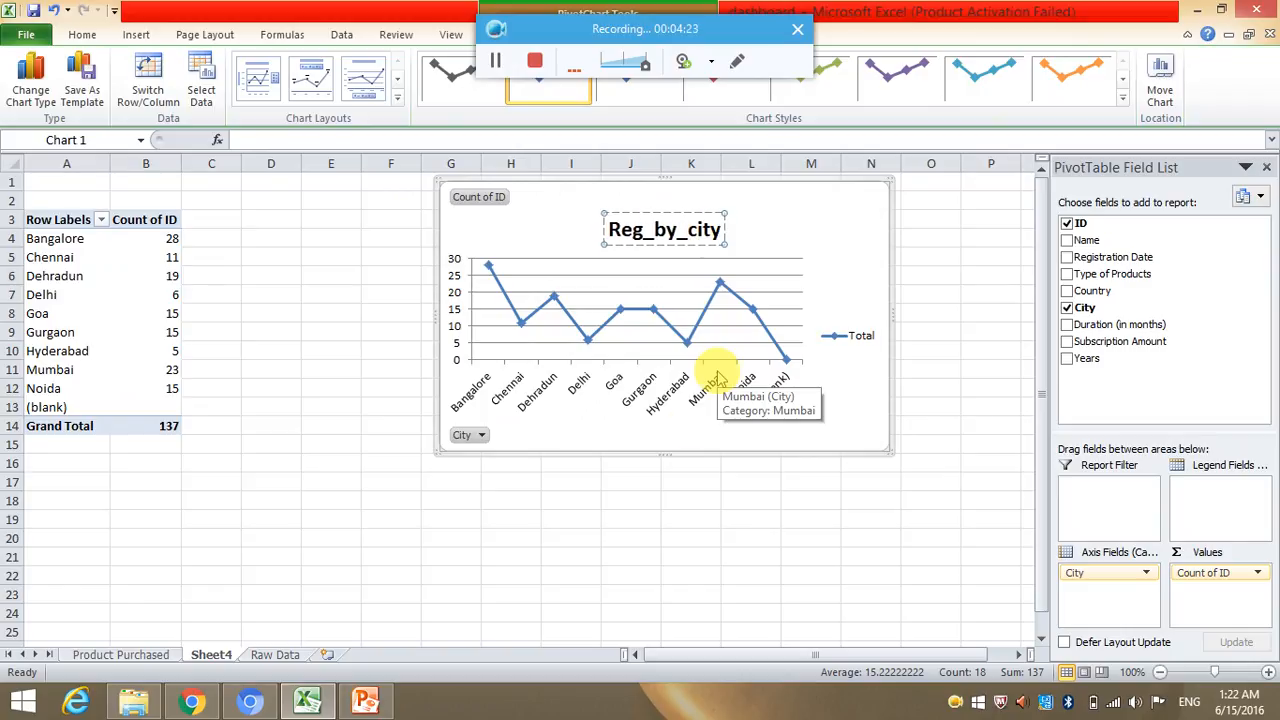
Rename the worksheet holding the city PivotTable and line chart as "reg_by_city".
left_click(667, 476)
double_click(212, 655)
type("reg_by_cit")
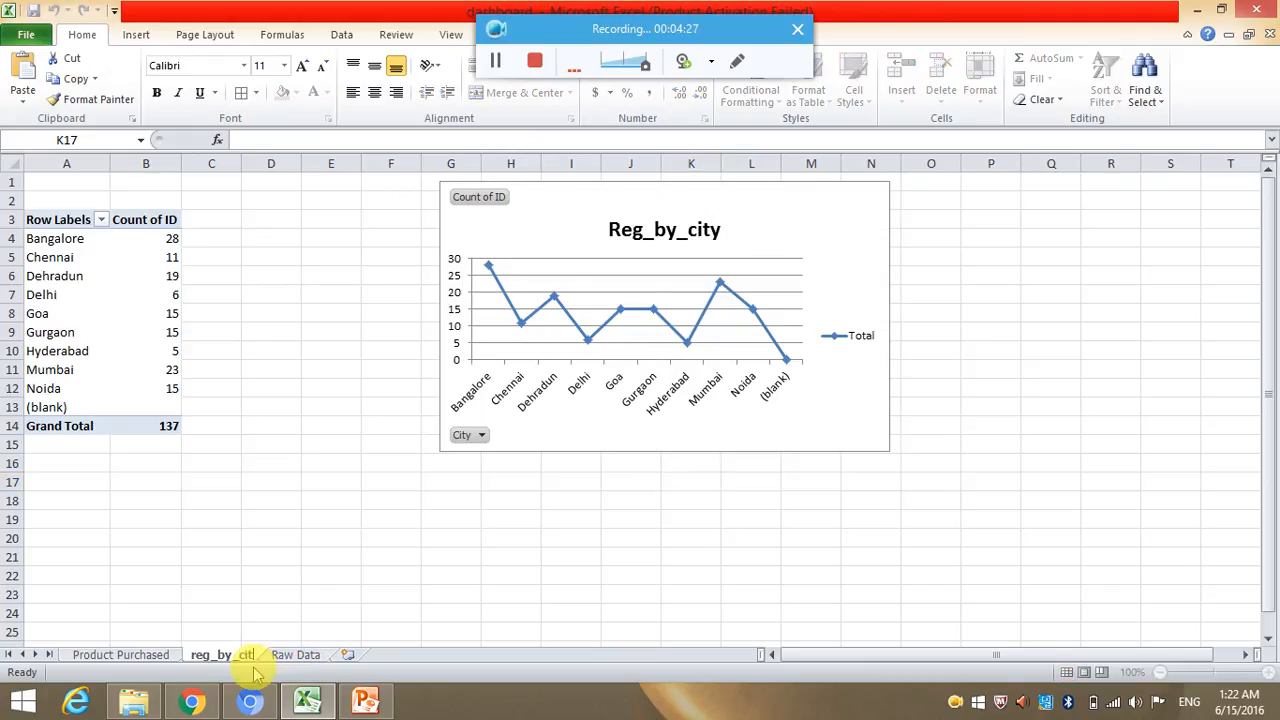
type("y")
key("Return")
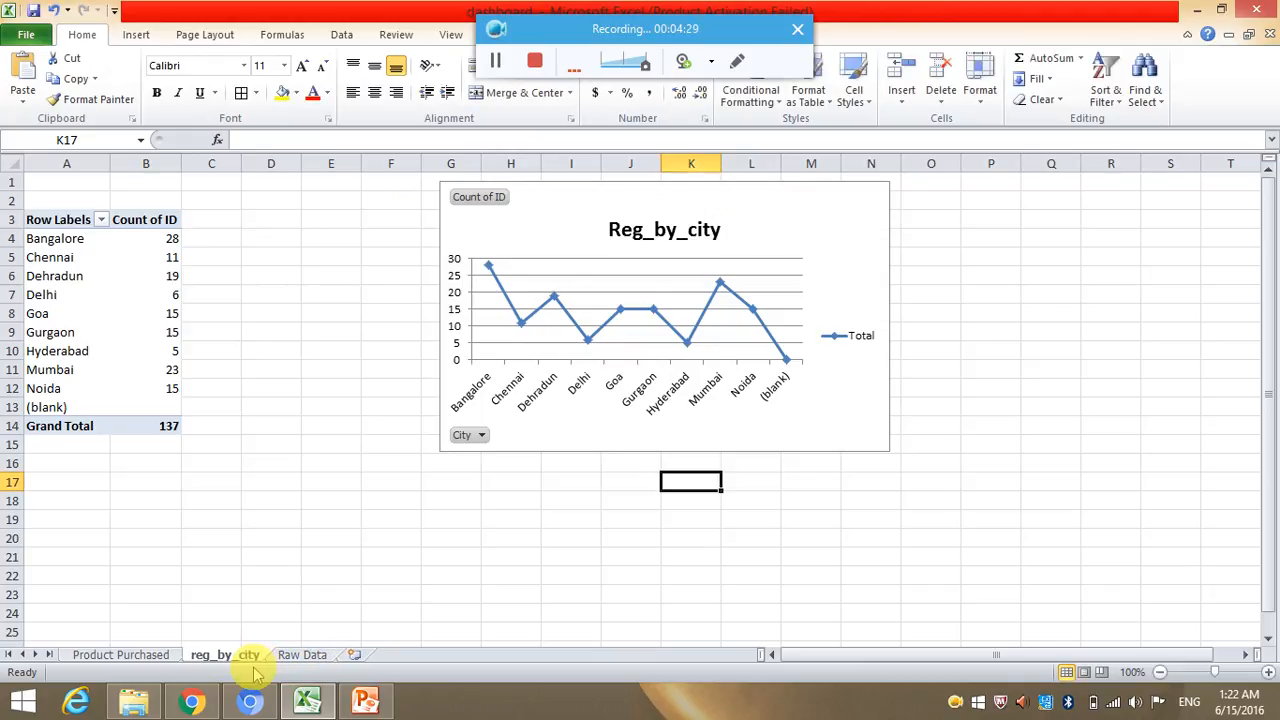
Create a PivotTable from the Raw Data sheet on a new worksheet, with Type of Products as row labels and Subscription Amount as values.
left_click(292, 656)
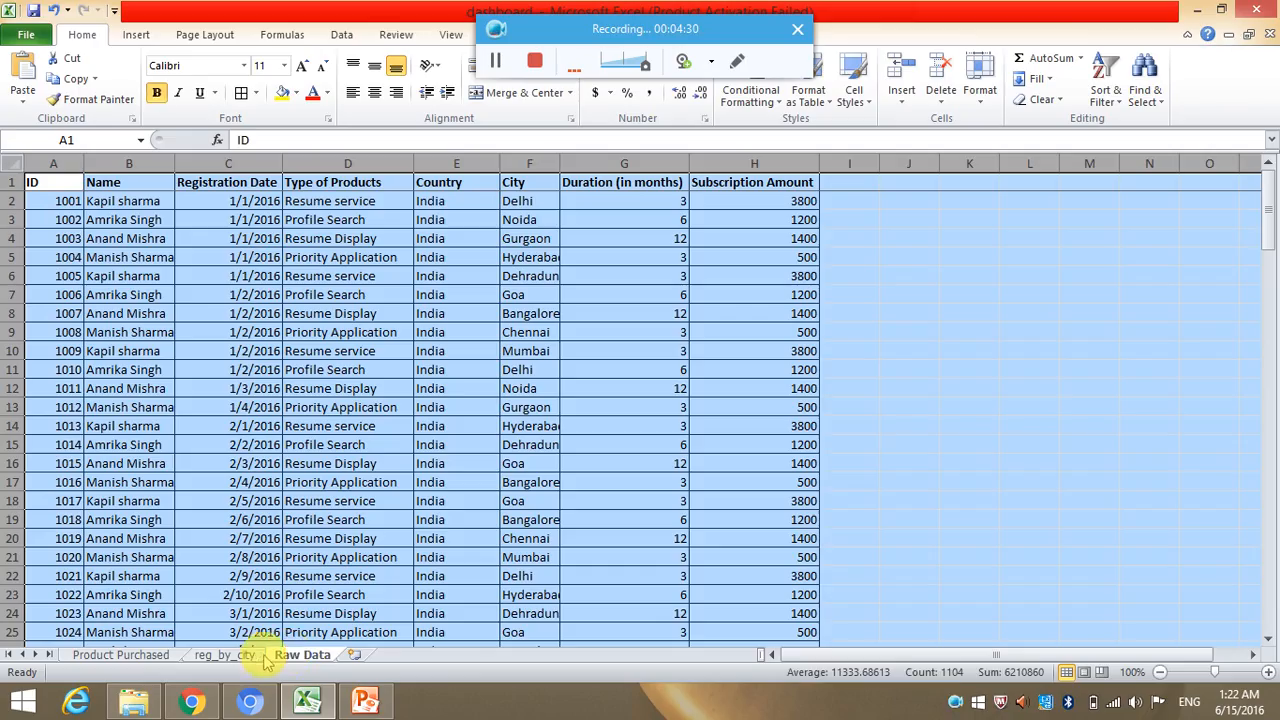
left_click(136, 34)
left_click(30, 75)
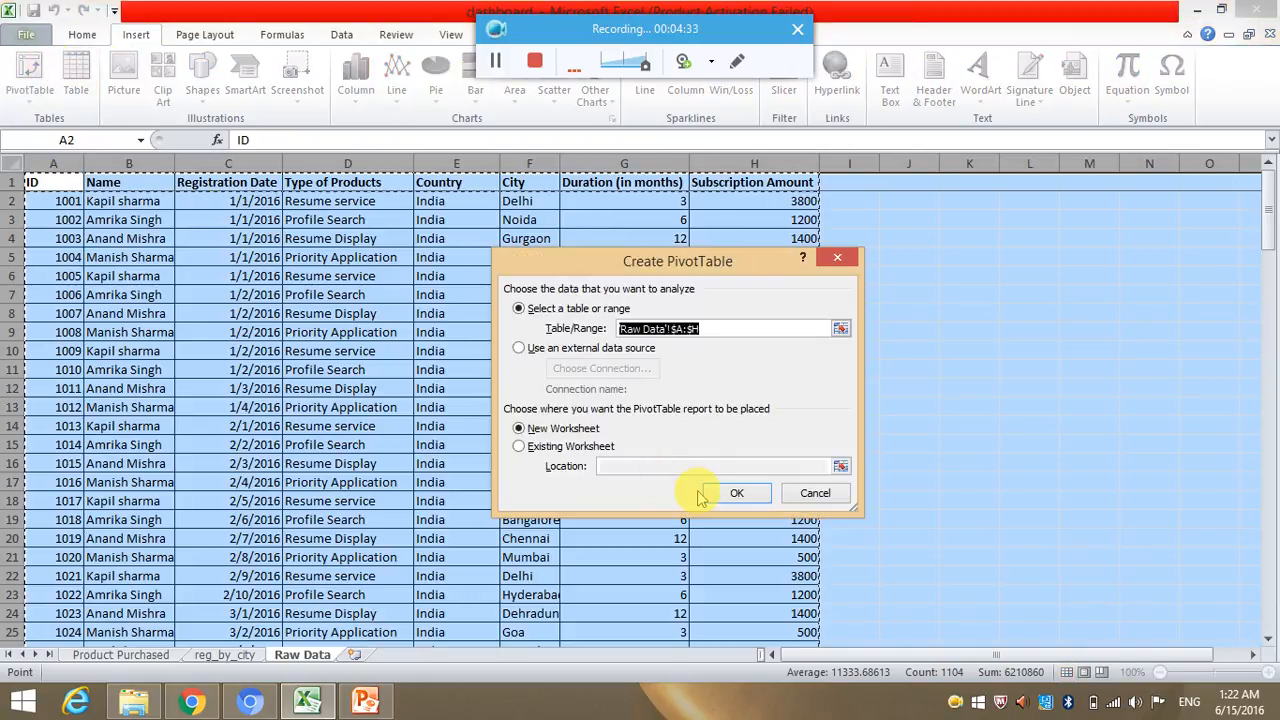
left_click(736, 492)
left_click_drag(1152, 343, 1212, 584)
left_click_drag(1138, 273, 1109, 603)
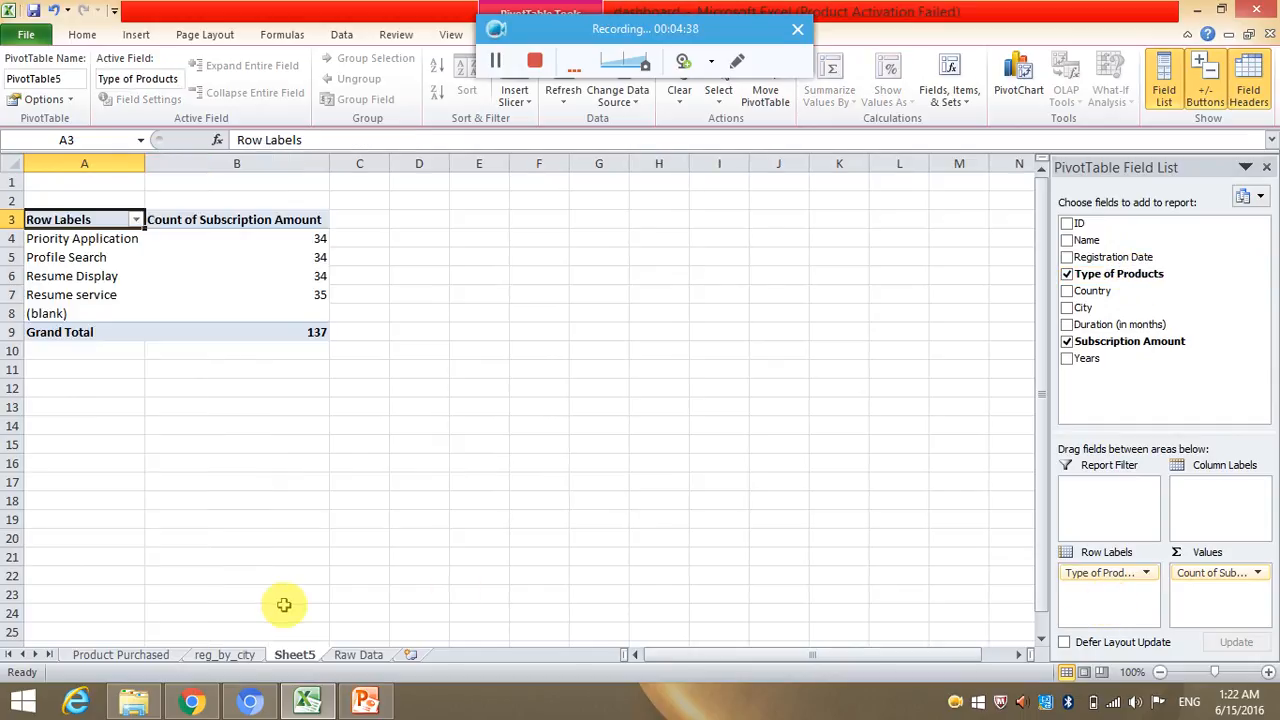
Summarize Subscription Amount by Sum in the new PivotTable and replace Type of Products with Registration Date as the row labels.
left_click(160, 655)
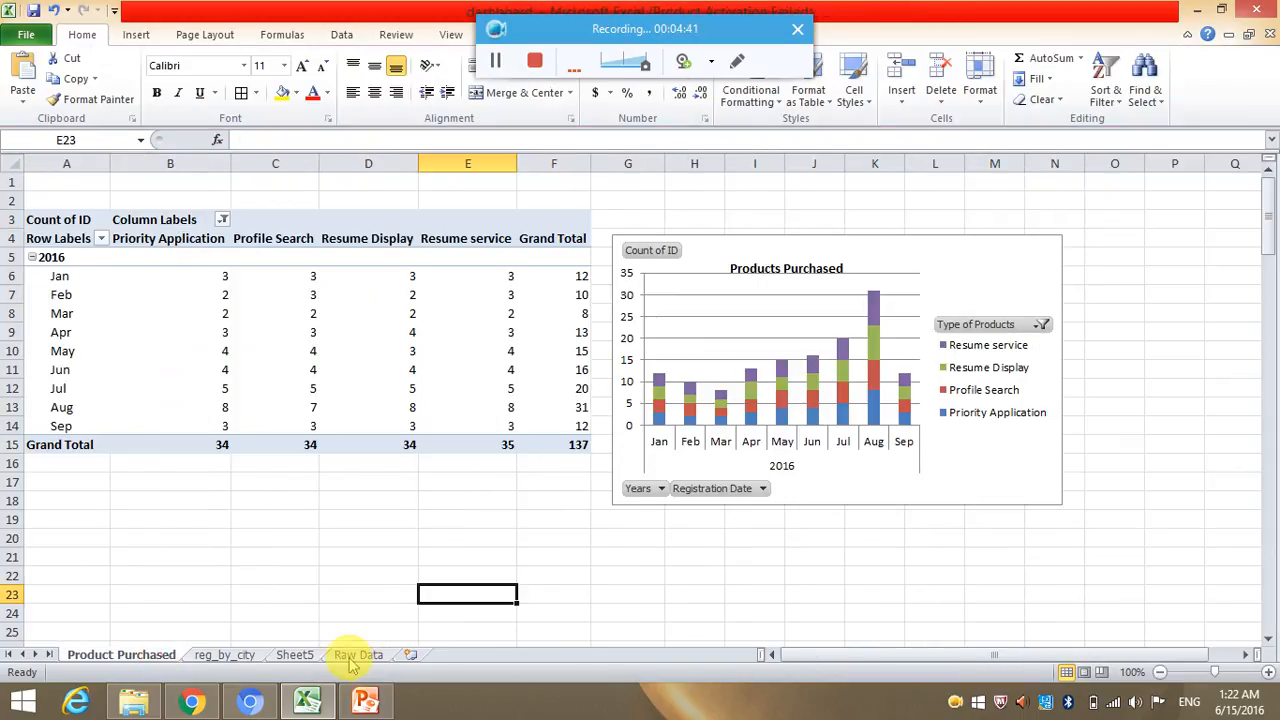
left_click(315, 655)
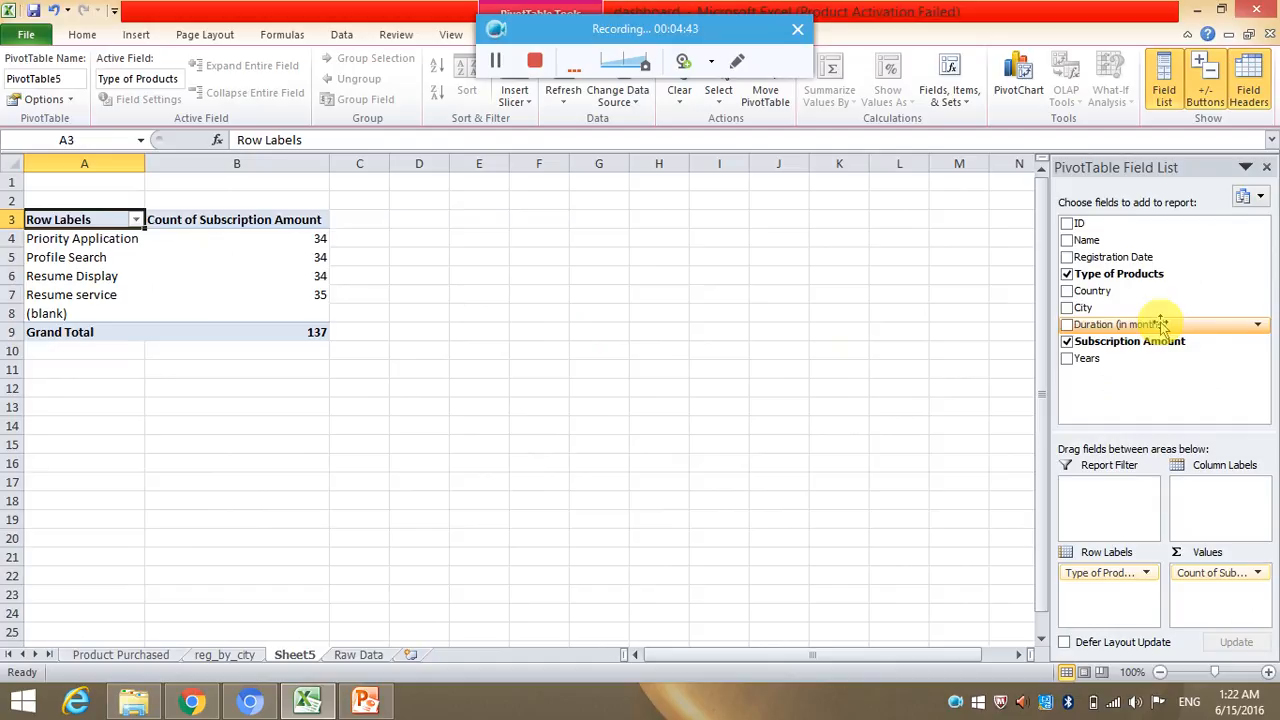
left_click(1225, 575)
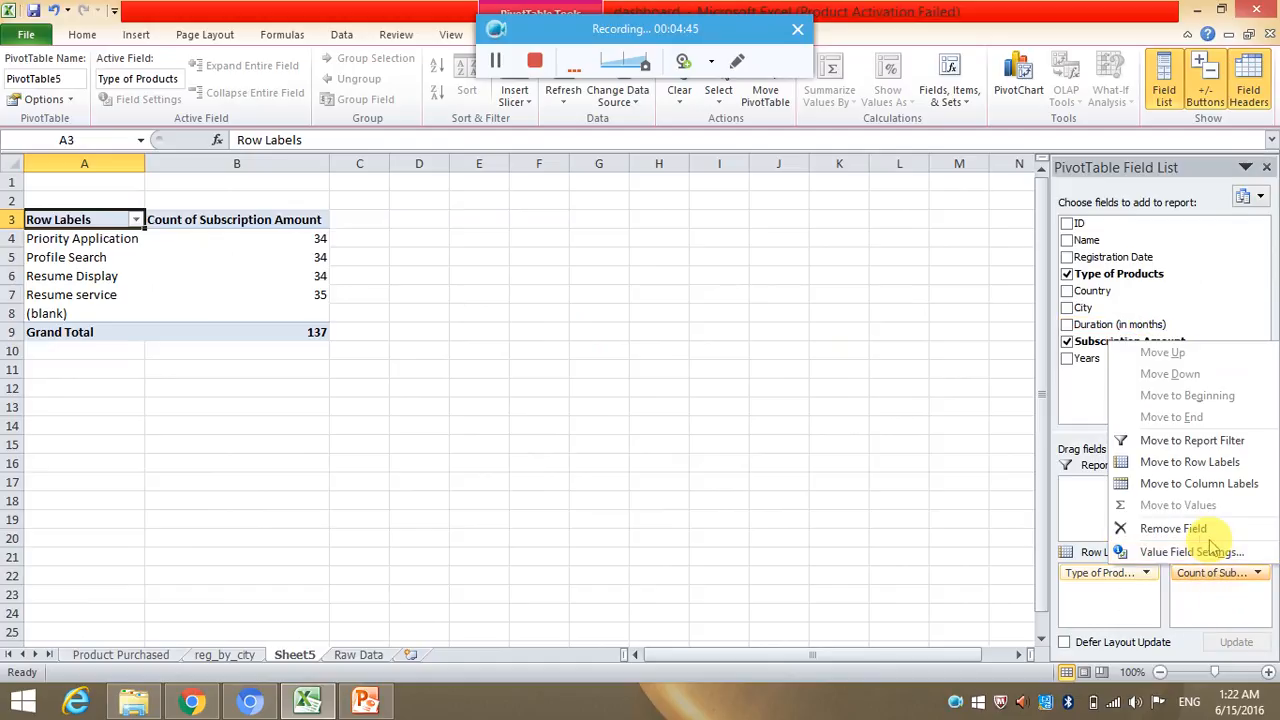
left_click(1140, 552)
left_click(545, 399)
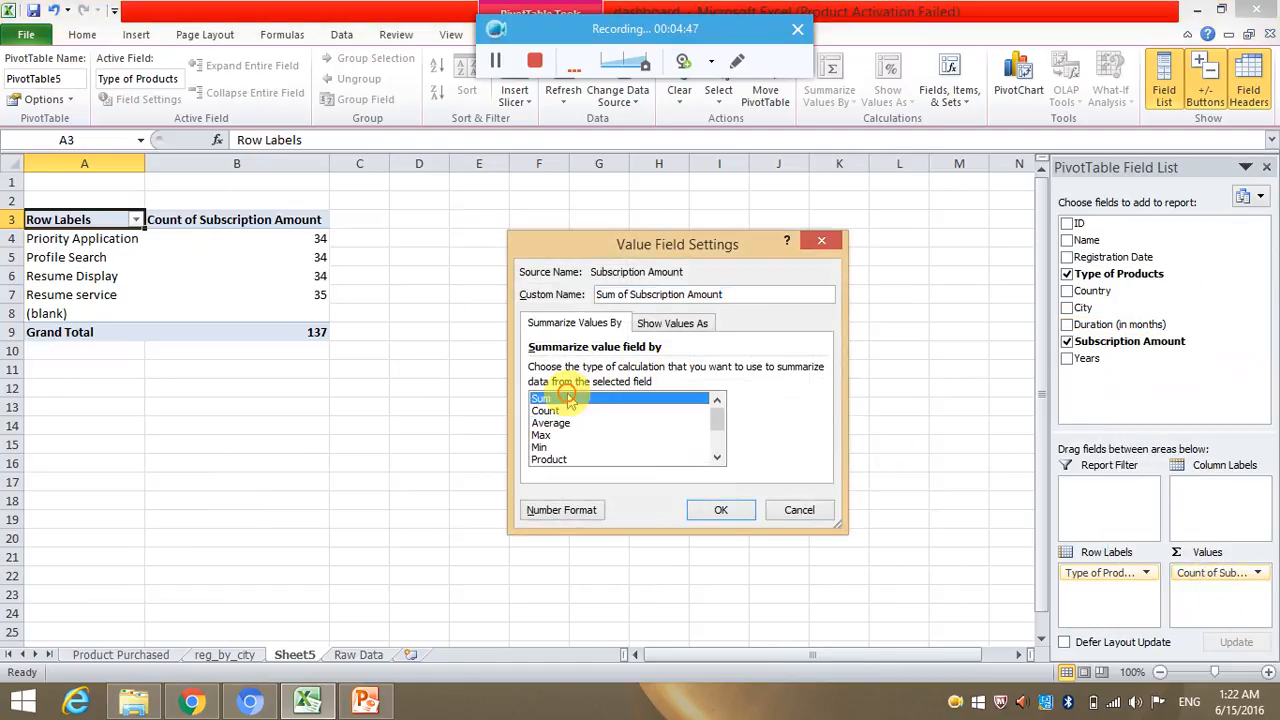
key("Return")
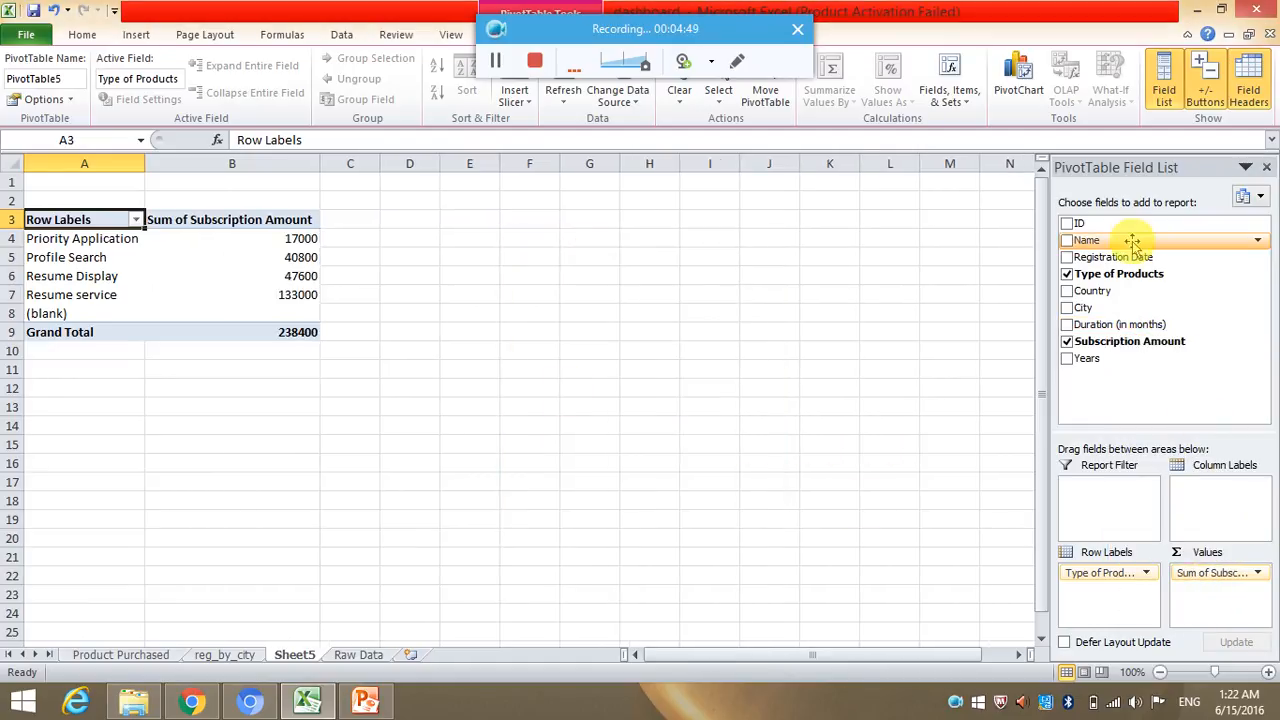
left_click_drag(1127, 256, 1255, 355)
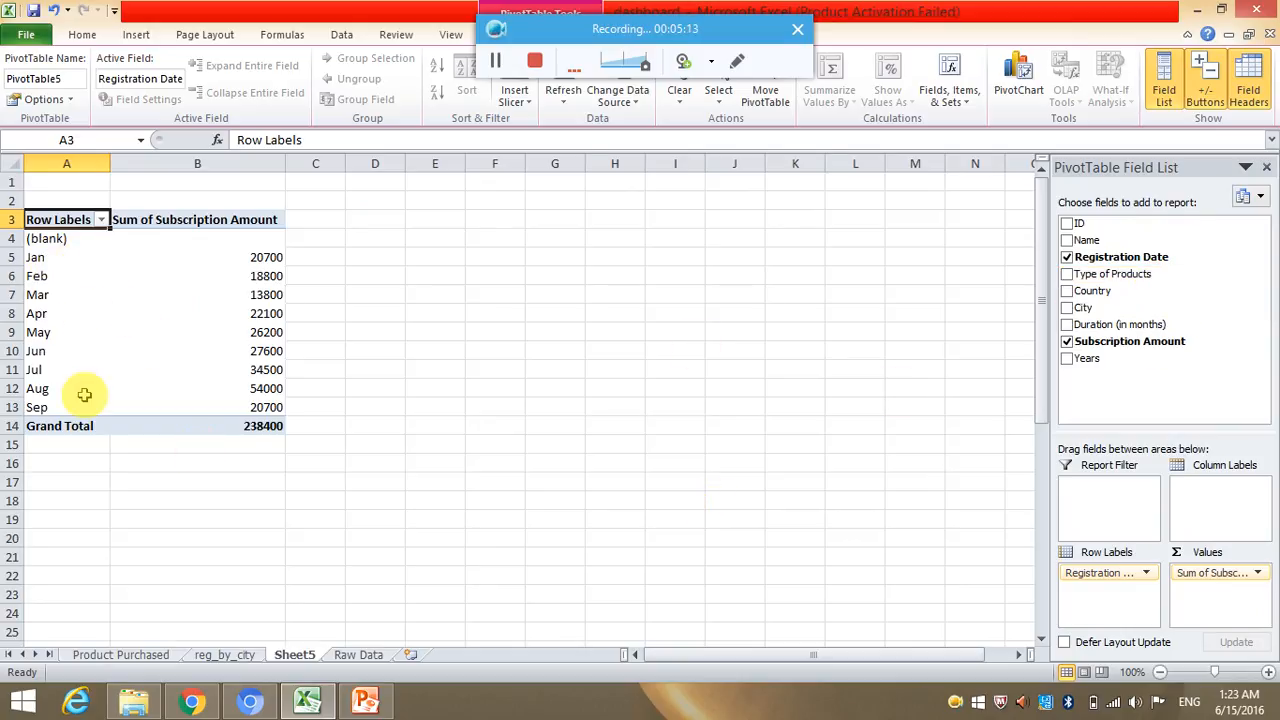
Insert a 2-D exploded pie chart from the Jan to Sep subscription sums and move it clear of the PivotTable.
left_click_drag(38, 257, 231, 401)
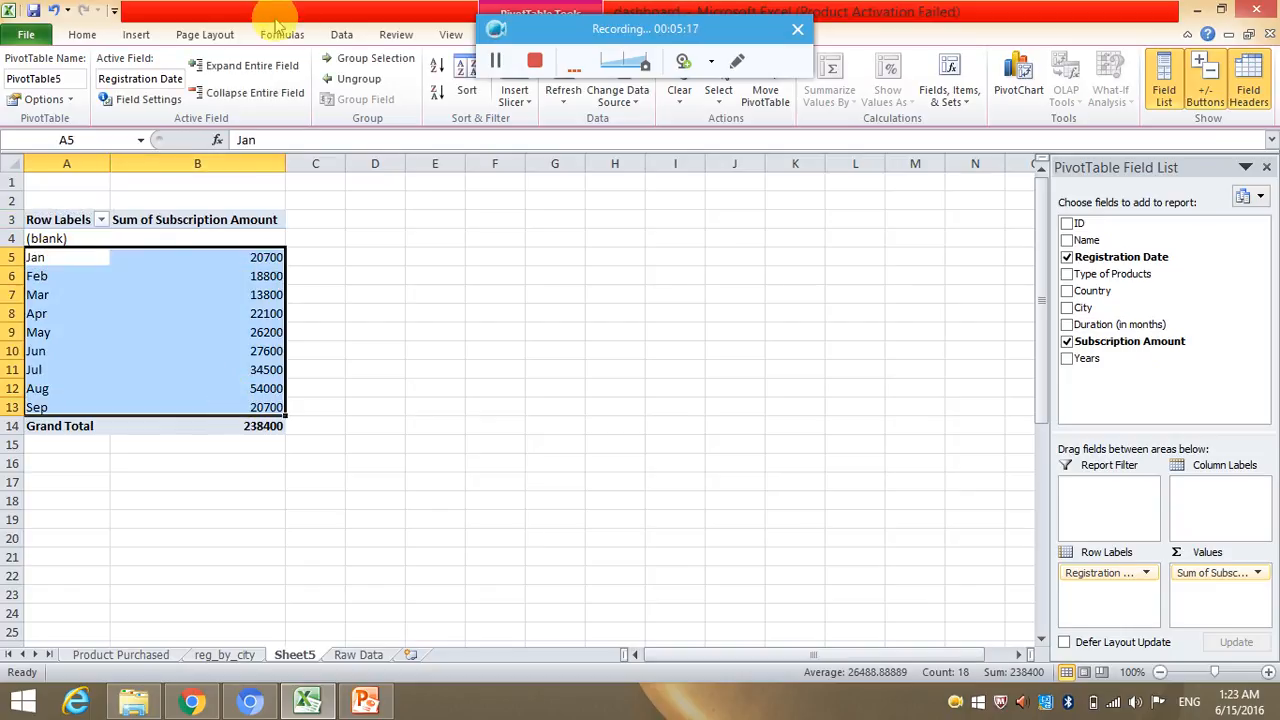
left_click(136, 34)
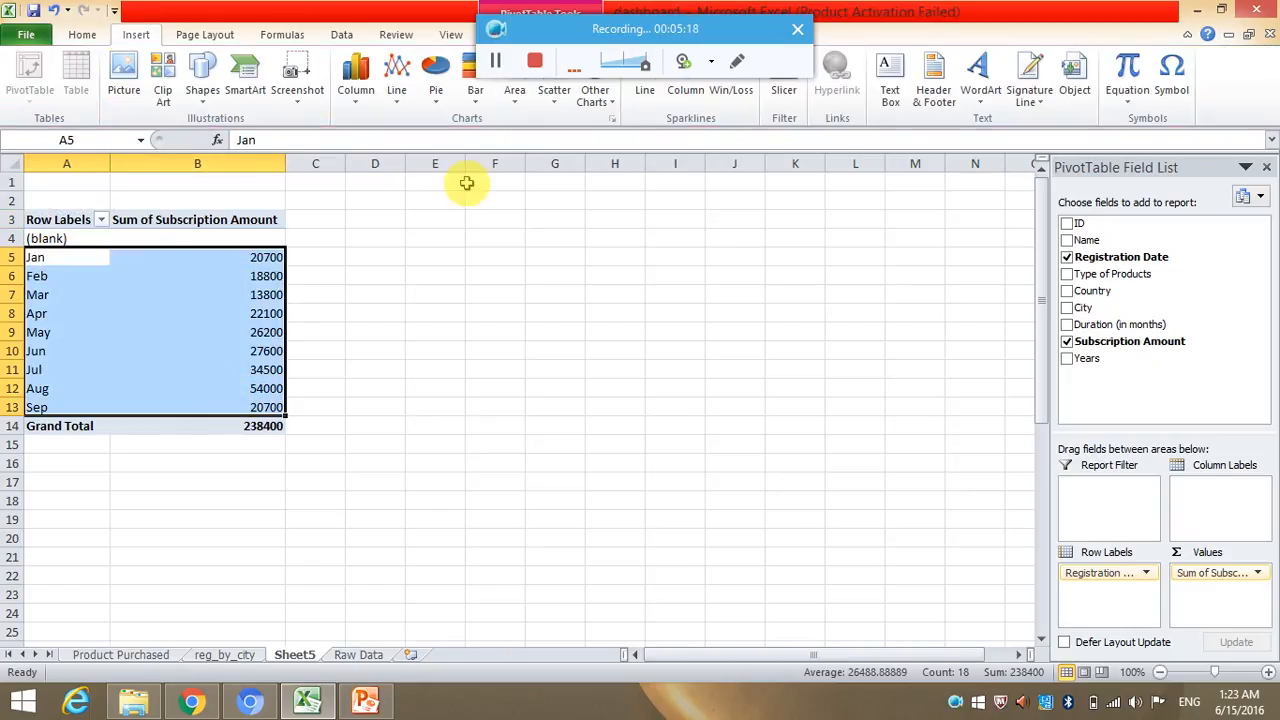
left_click(440, 88)
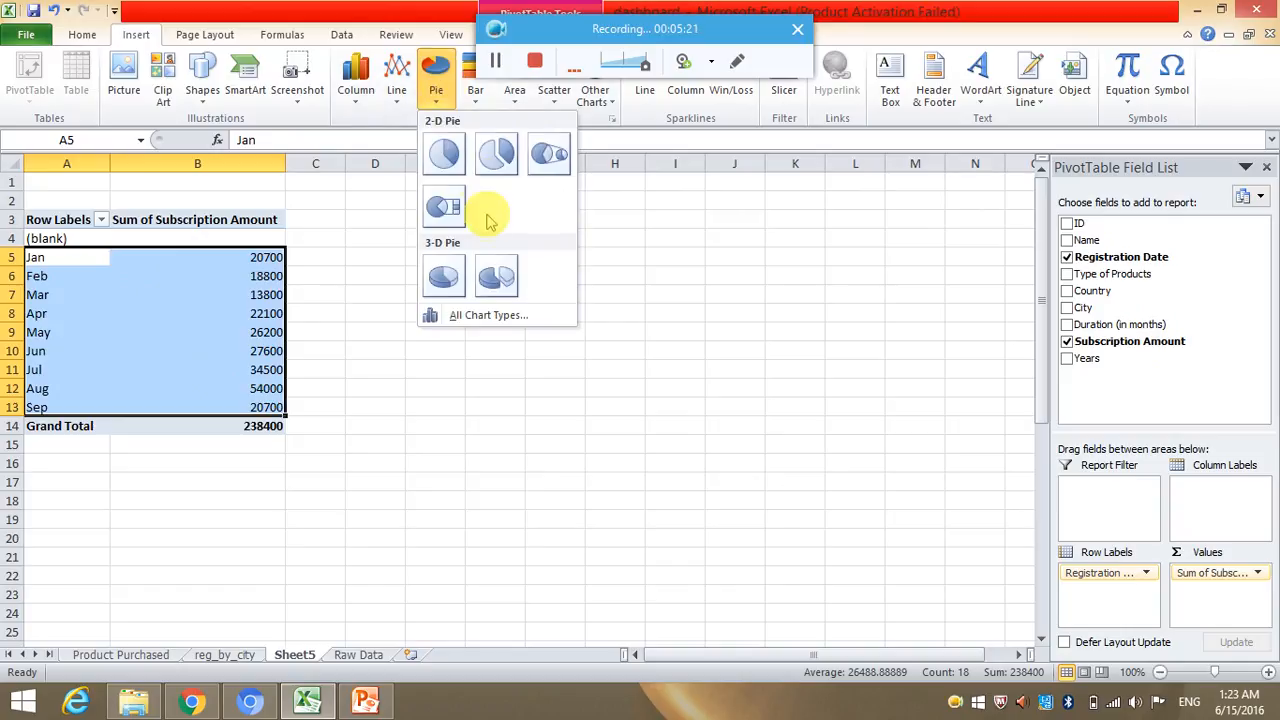
left_click(497, 152)
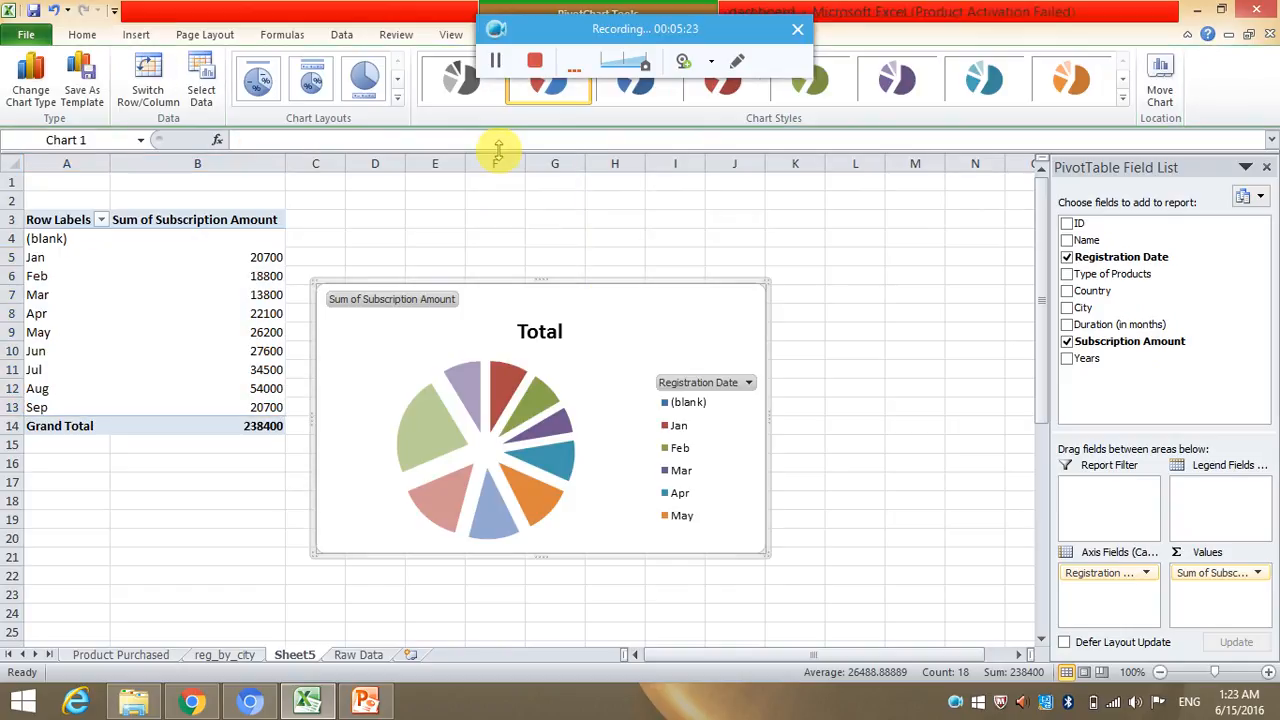
left_click_drag(694, 276, 792, 258)
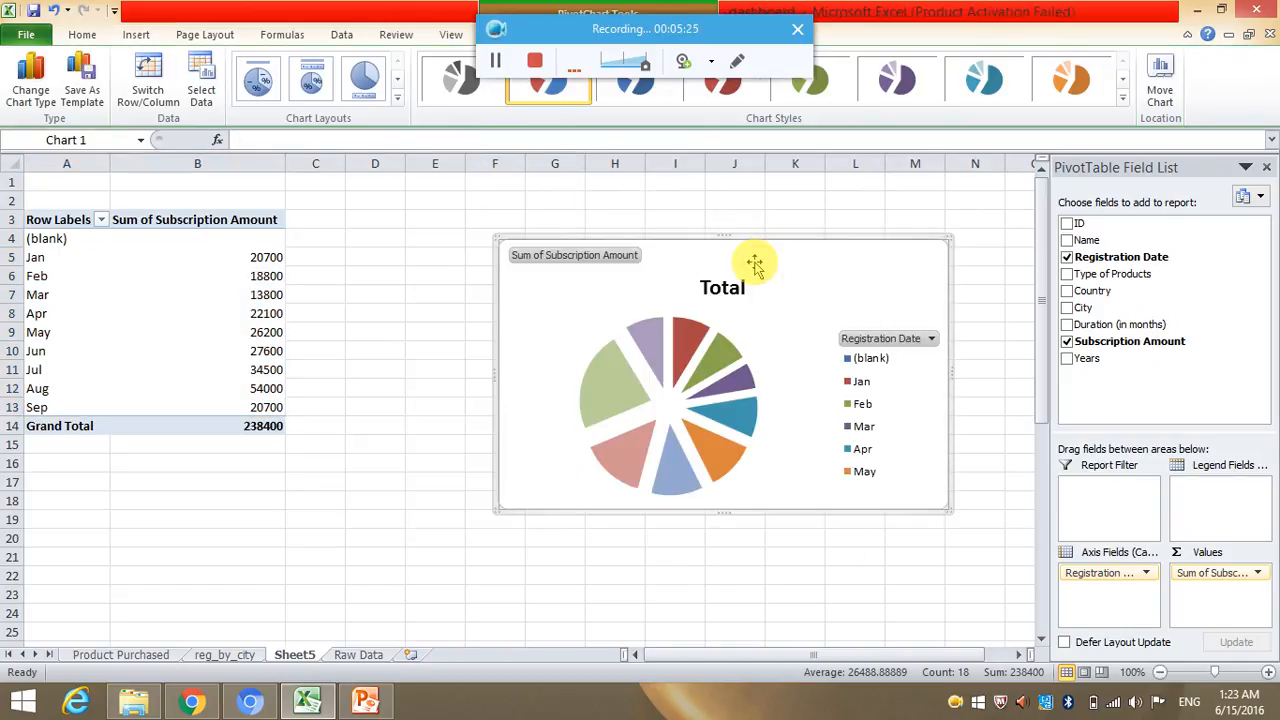
Add data labels to the slices of the exploded pie chart.
left_click(700, 330)
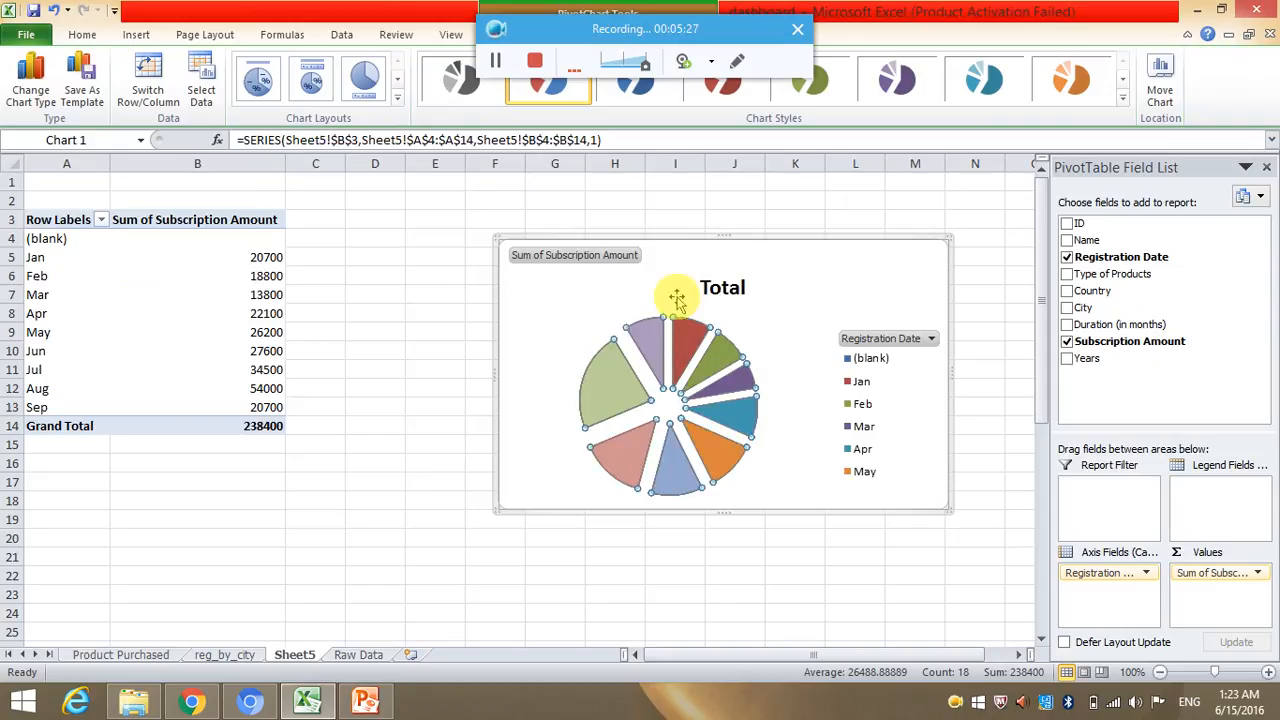
right_click(678, 352)
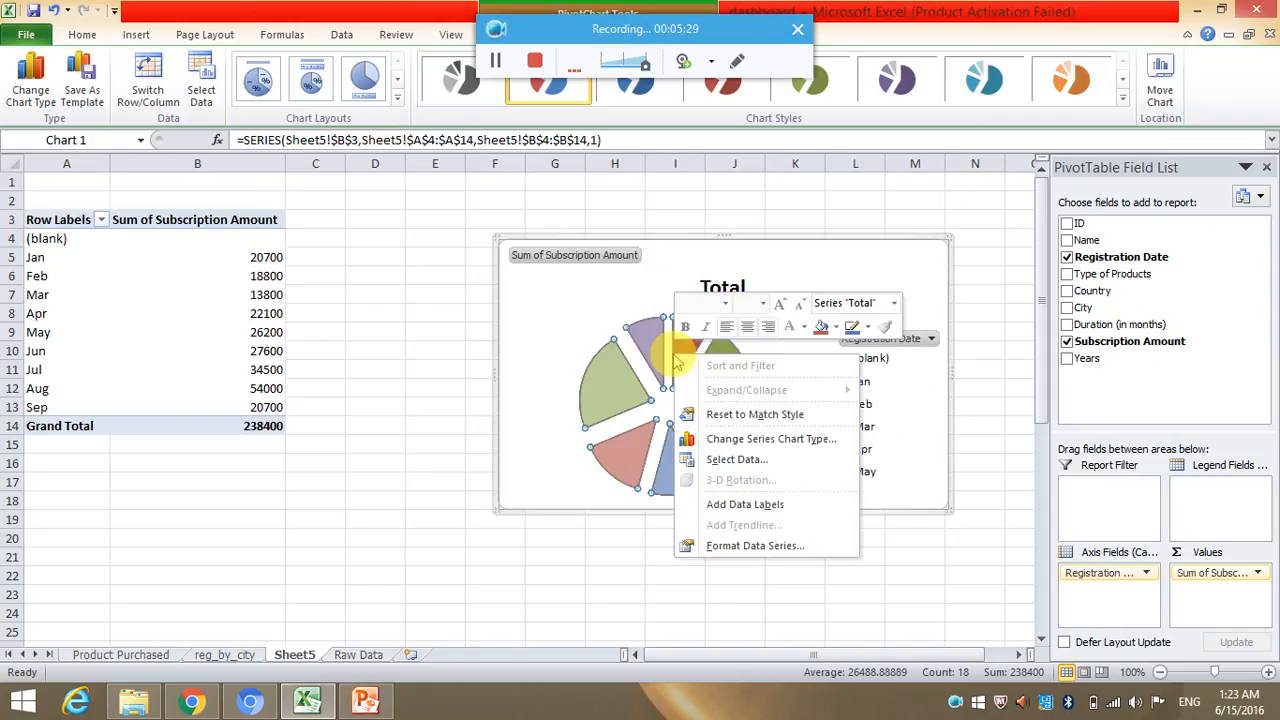
left_click(745, 505)
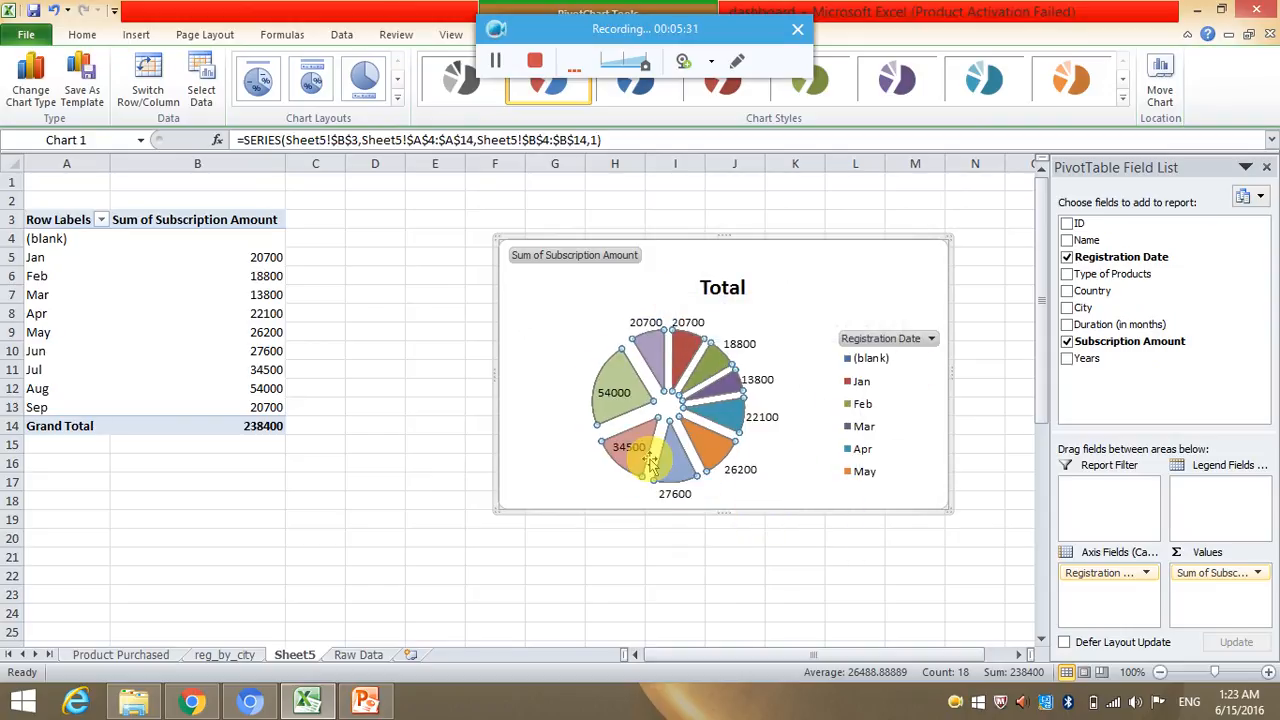
Replace the pie chart's title with "Subscription amount".
left_click(805, 322)
double_click(703, 283)
type("S")
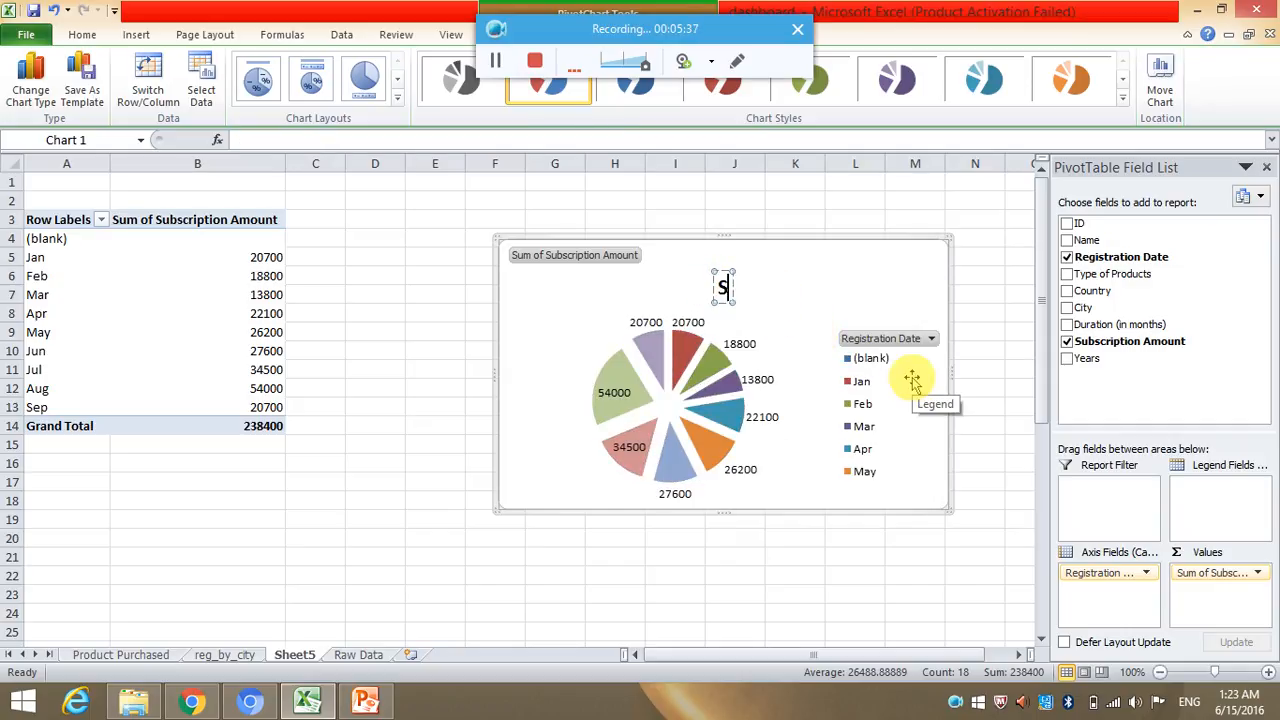
type("ubscription amount")
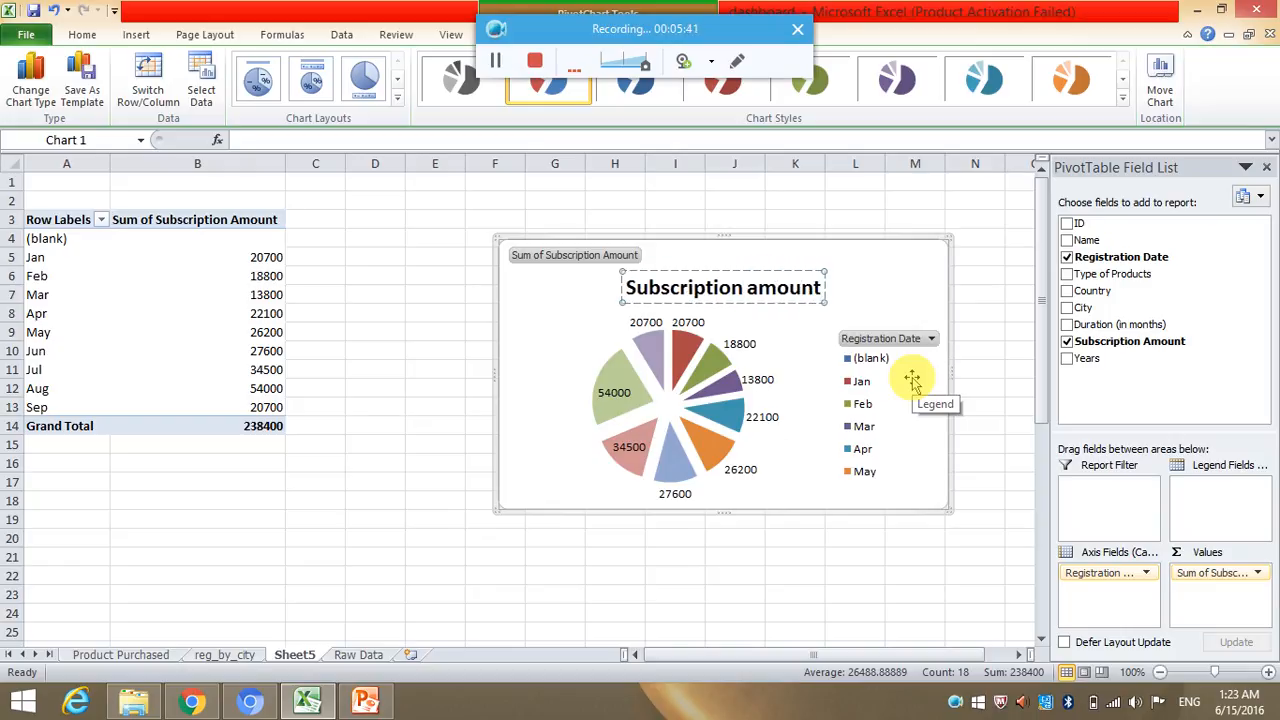
Rename the worksheet holding the pie chart as "Subscription amount".
left_click(274, 530)
double_click(300, 655)
type("Subscription amount")
left_click(393, 594)
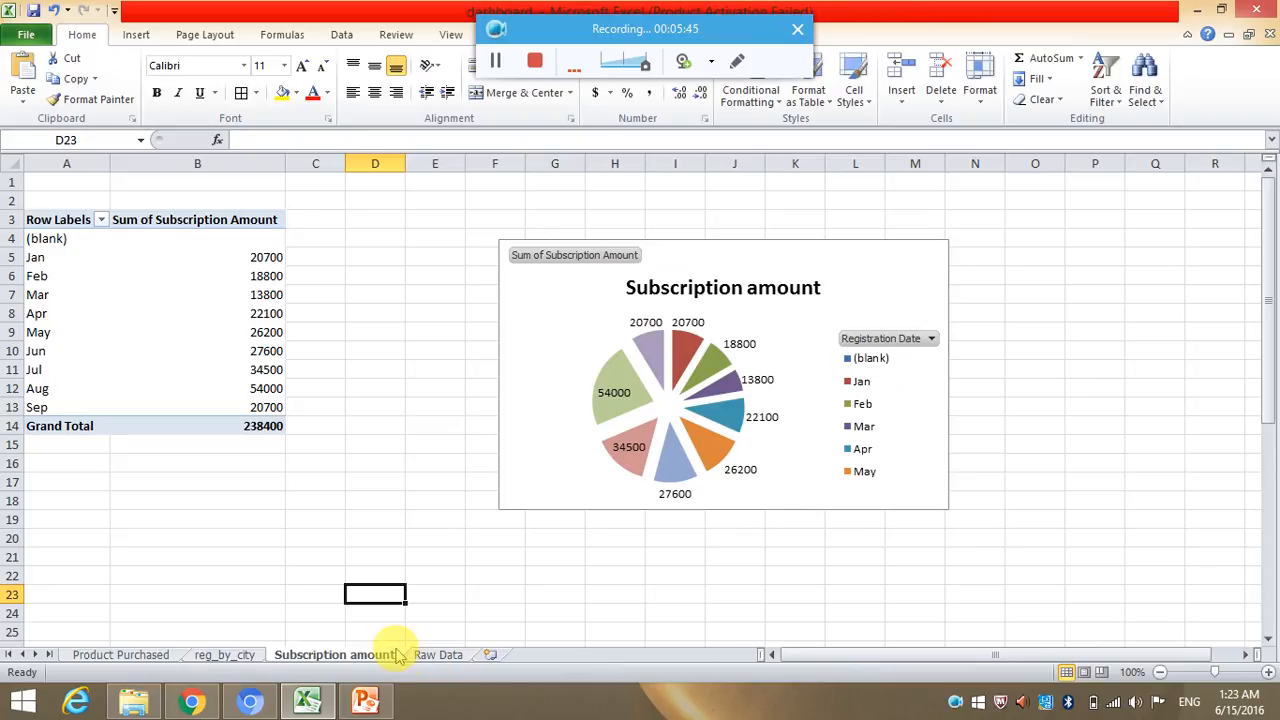
Insert a blank worksheet before the Subscription amount sheet and name it "Dashboard".
right_click(398, 654)
left_click(498, 443)
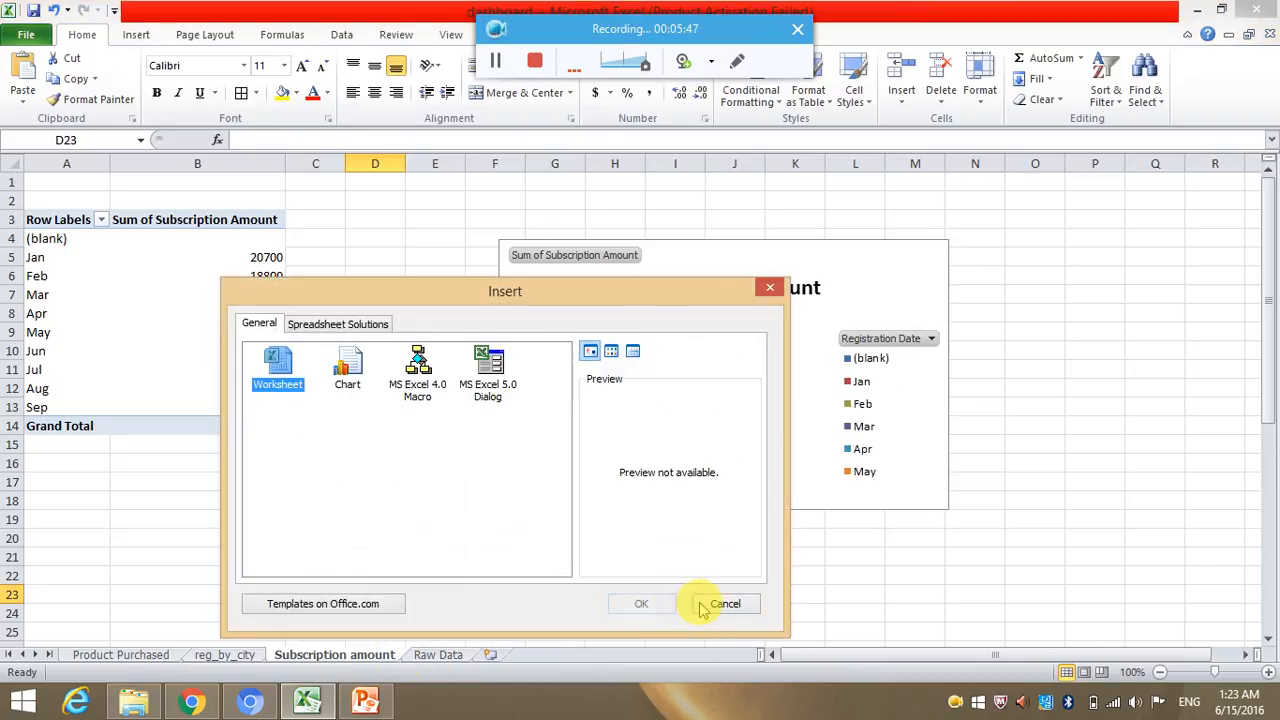
left_click(642, 603)
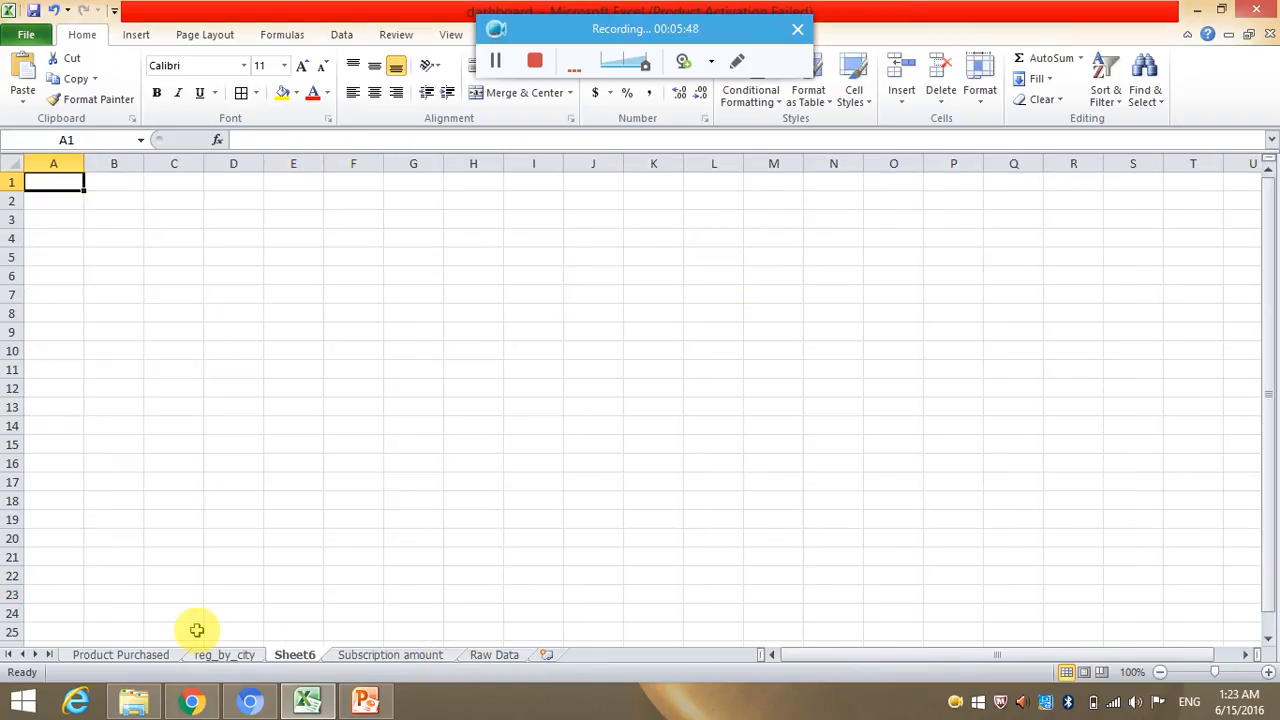
double_click(318, 656)
type("Dashboard")
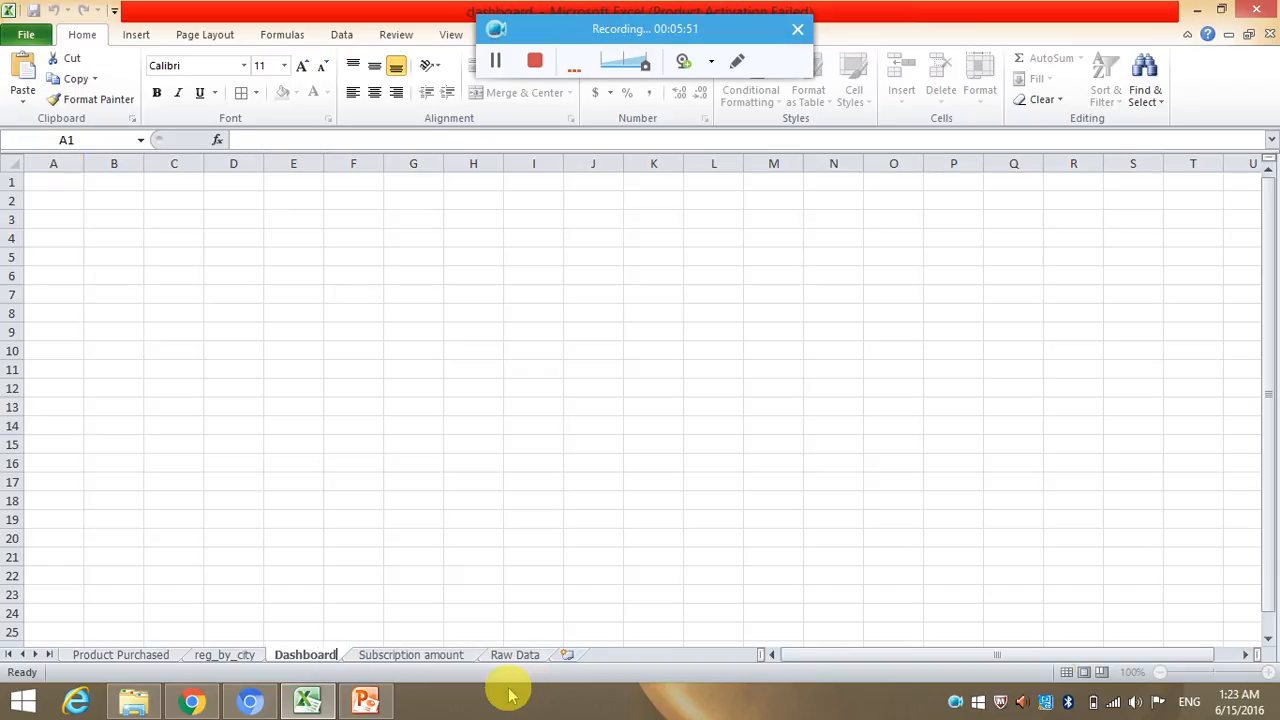
key("Return")
Cut the Products Purchased chart from the Product Purchased sheet and paste it into the Dashboard sheet.
left_click(140, 655)
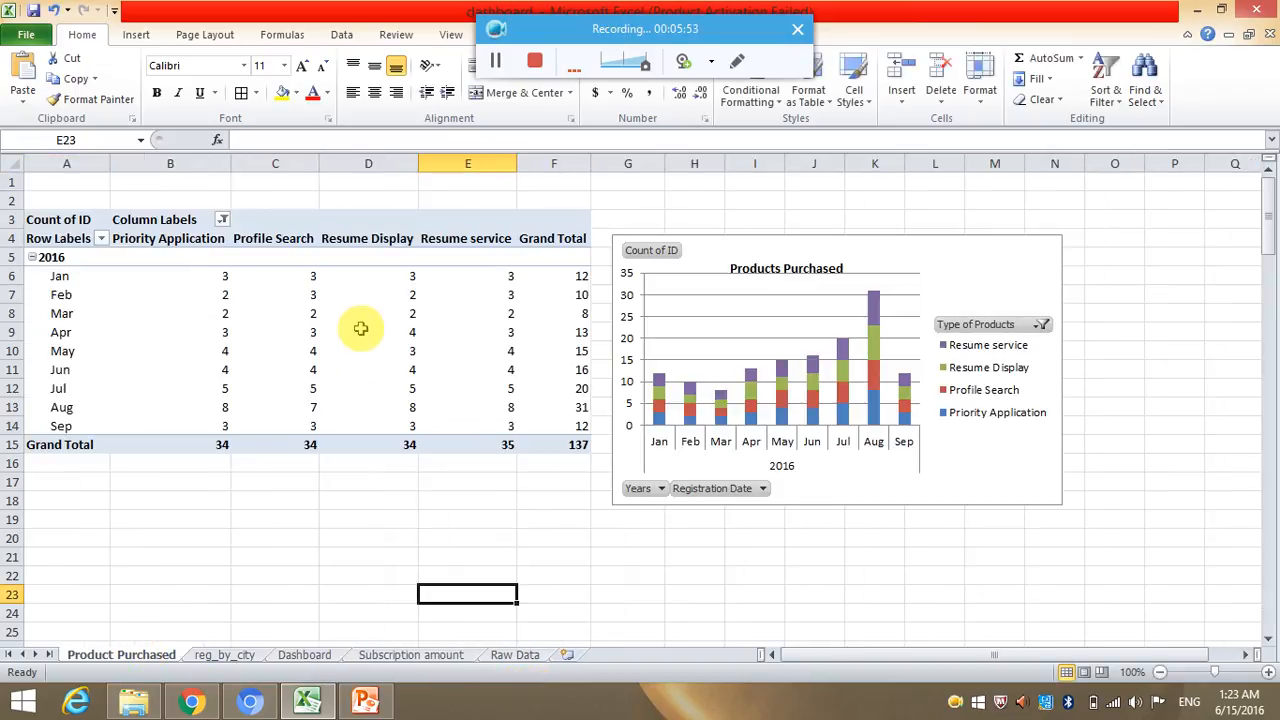
left_click(850, 262)
key("ctrl+x")
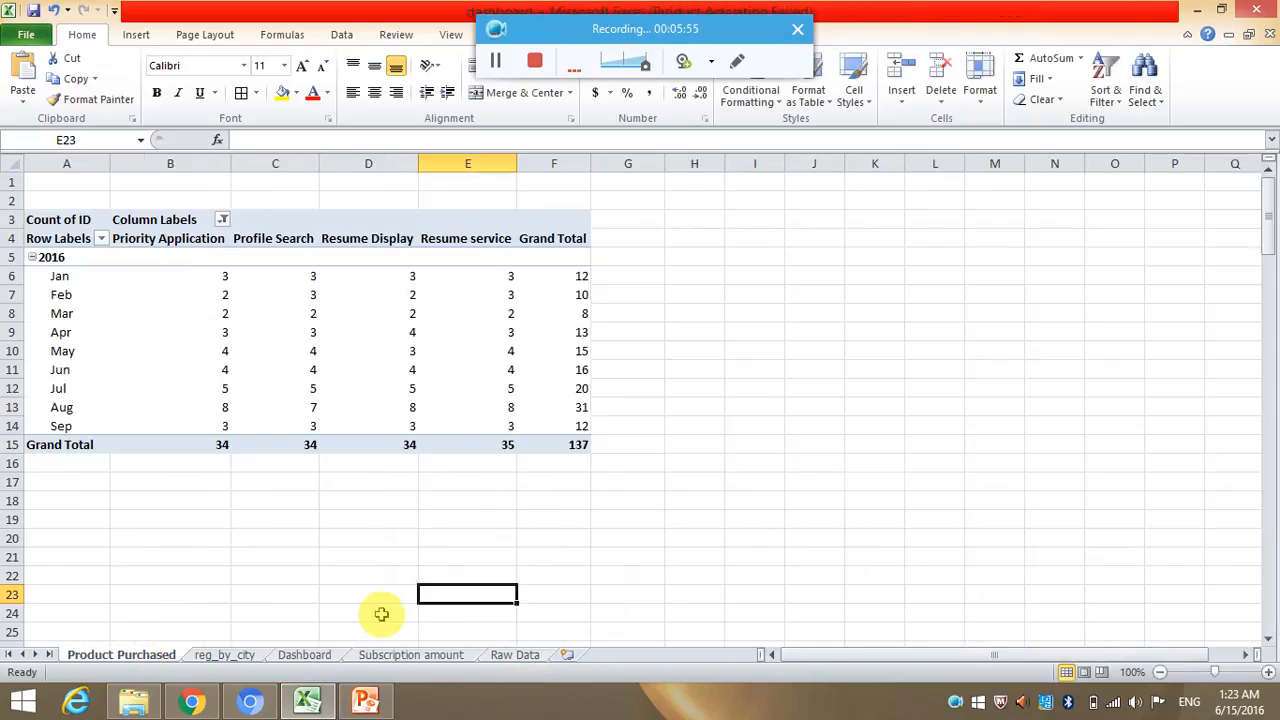
left_click(330, 656)
key("ctrl+v")
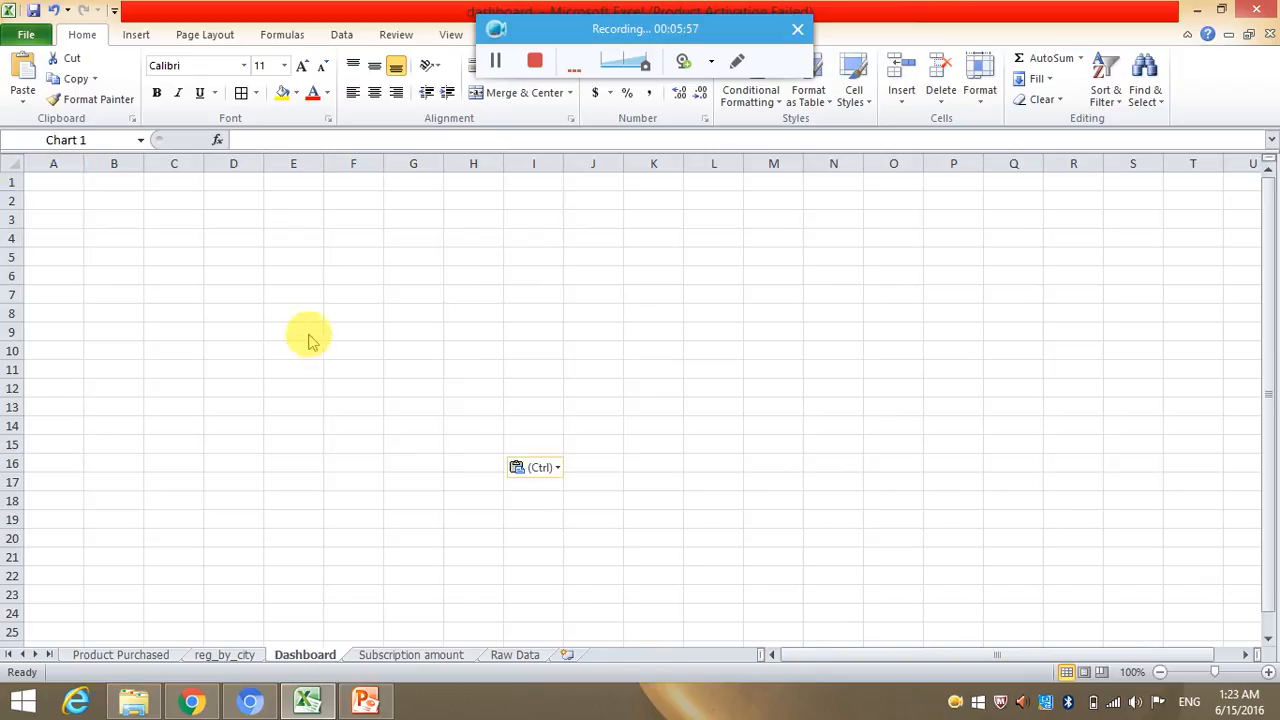
key("Escape")
Transfer the Reg_by_city chart from its sheet to the Dashboard sheet and position it beside the Products Purchased chart.
left_click(228, 654)
left_click(663, 229)
left_click(758, 203)
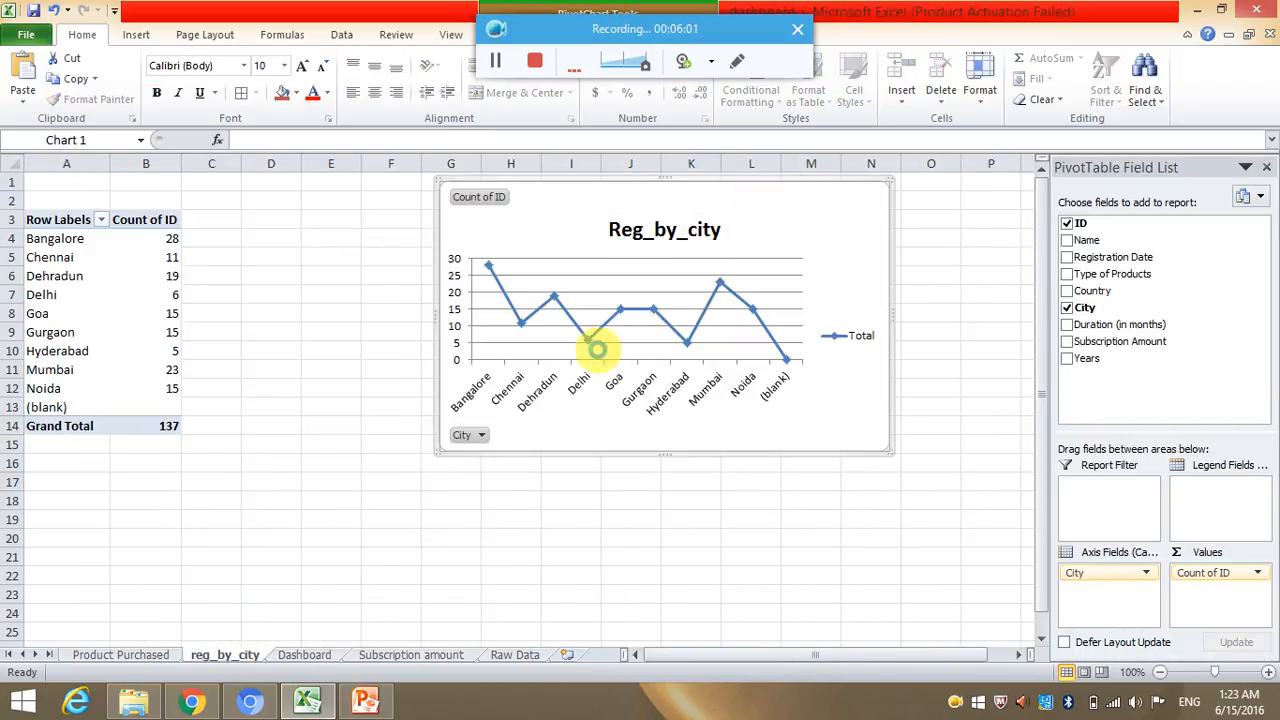
key("ctrl+x")
left_click(332, 644)
left_click(330, 656)
key("ctrl+v")
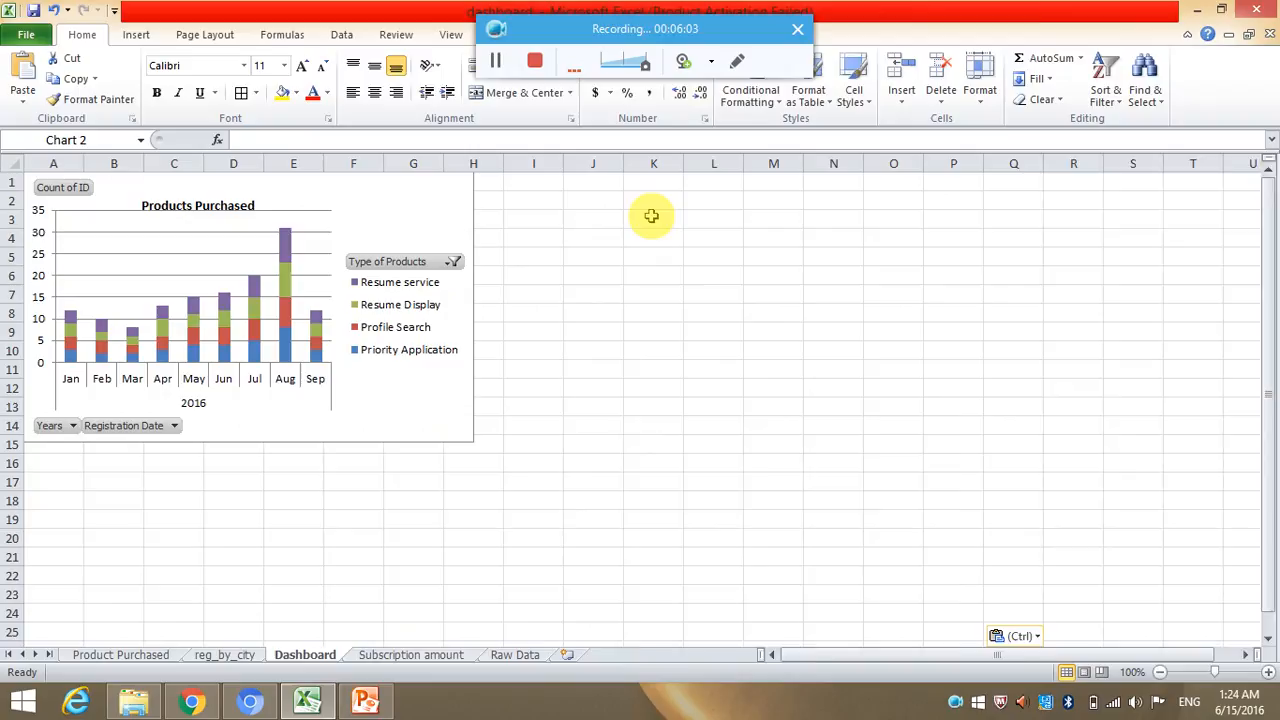
left_click_drag(666, 428, 679, 213)
Cut the Subscription amount pie chart from its sheet and paste it at cell E19 of the Dashboard sheet.
left_click(388, 655)
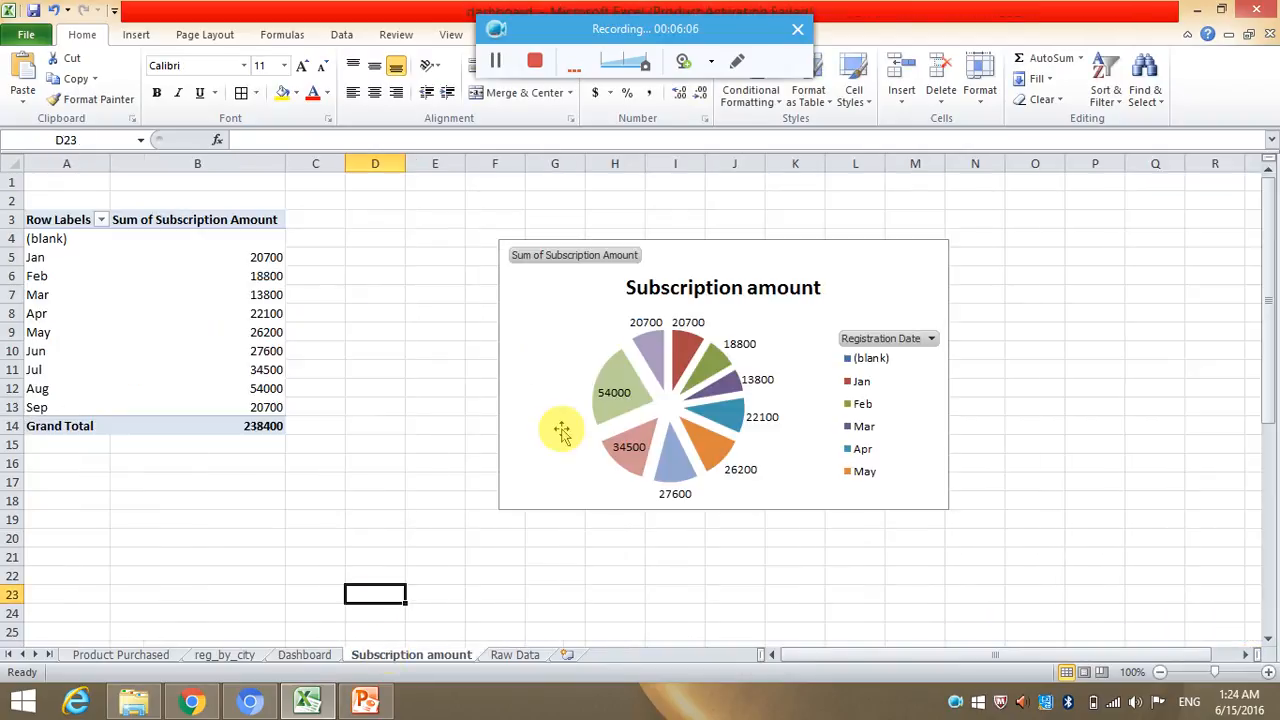
left_click(586, 321)
key("ctrl+x")
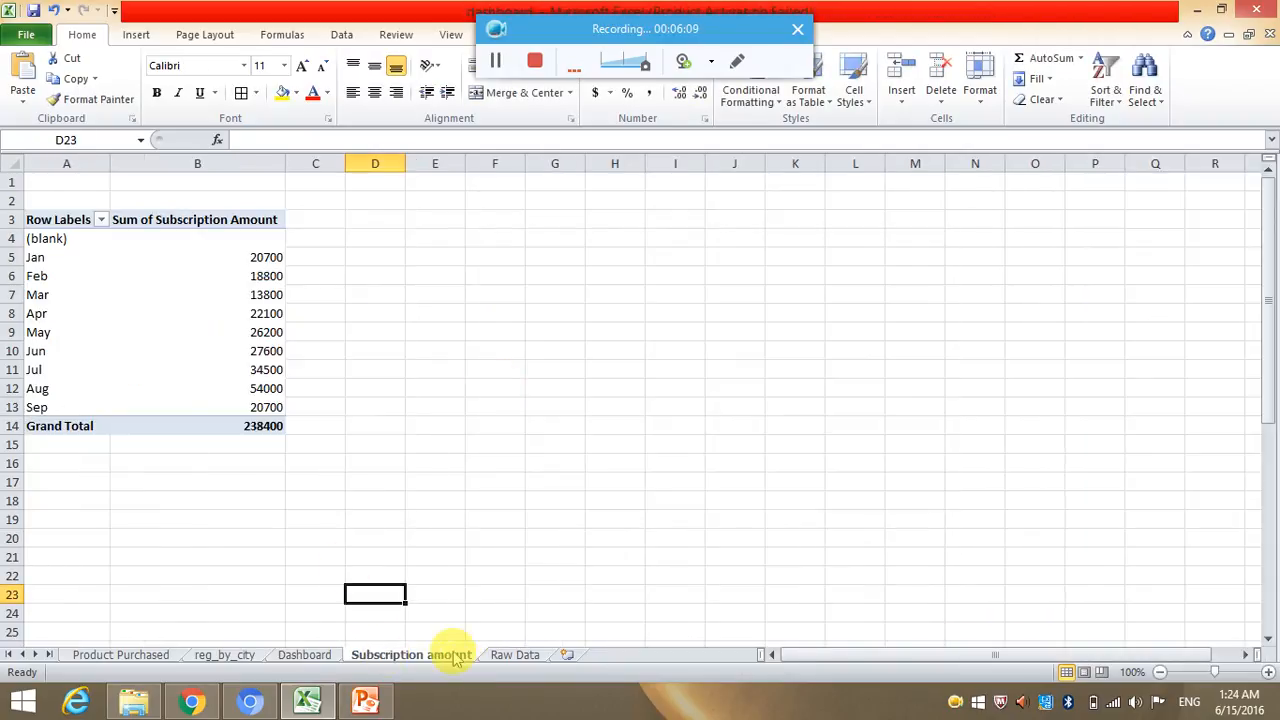
left_click(306, 655)
left_click(290, 520)
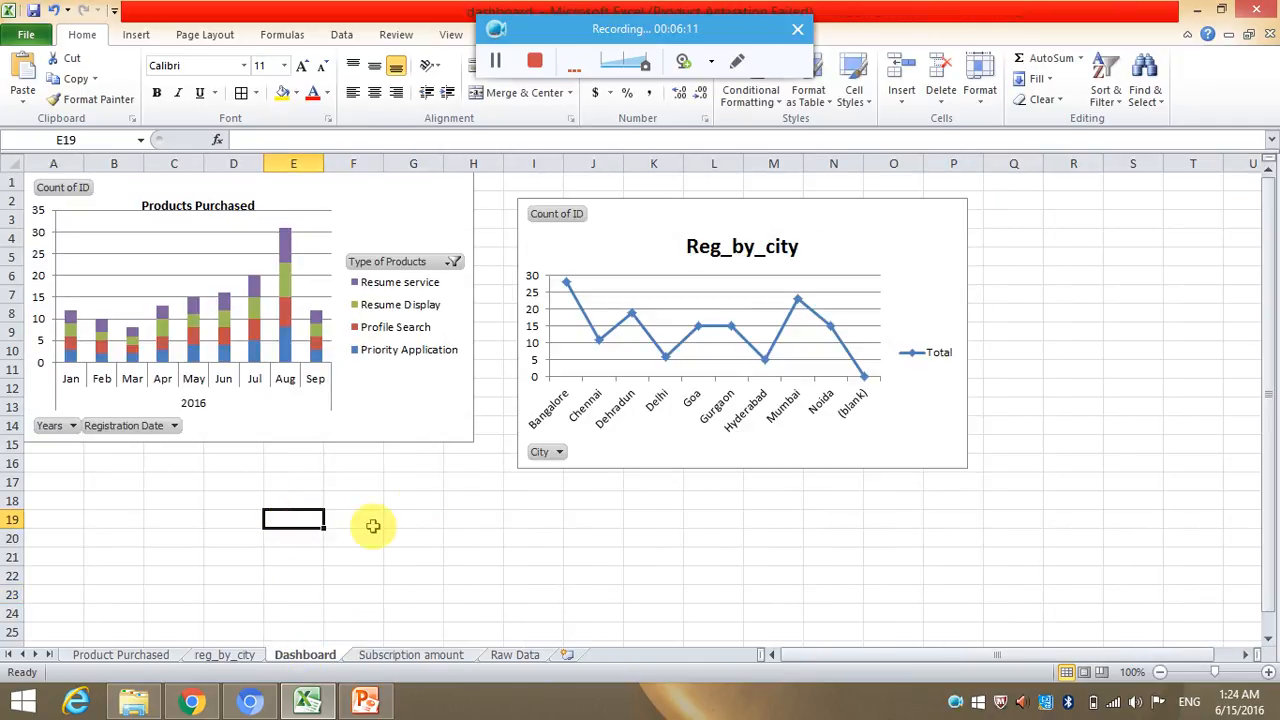
key("ctrl+v")
scroll(848, 474, "down", 1)
left_click(928, 480)
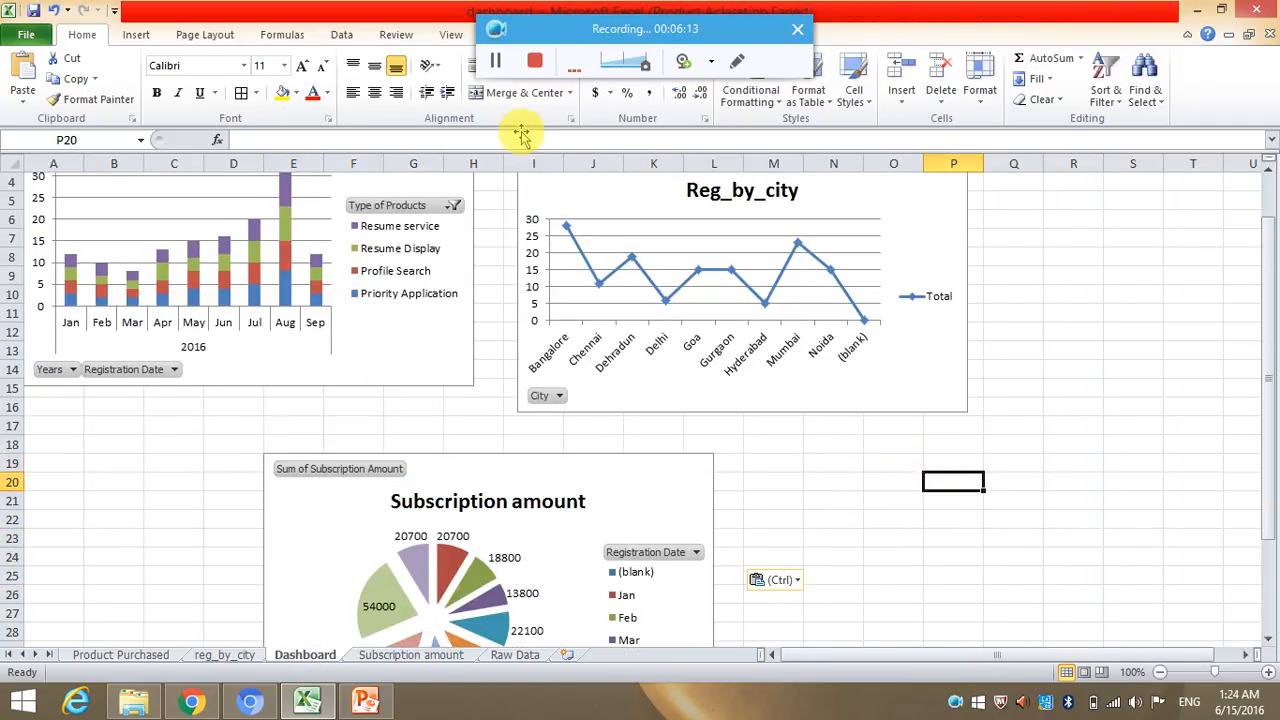
left_click(136, 35)
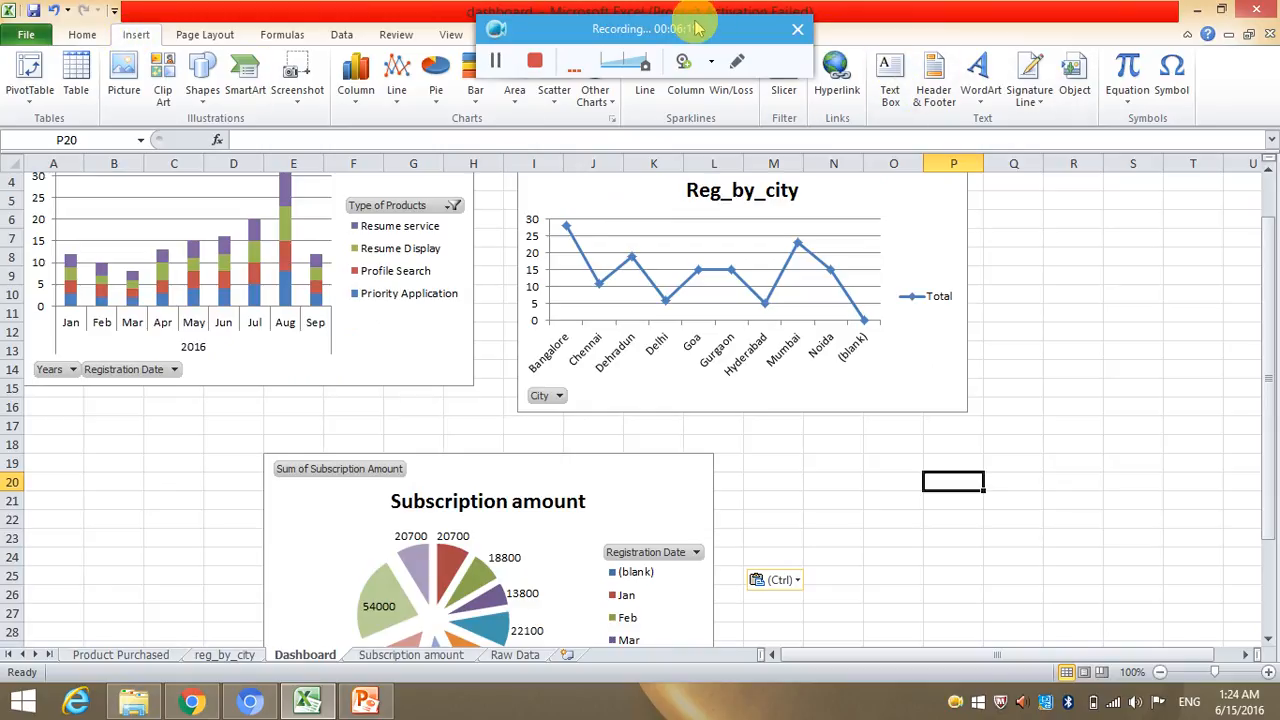
left_click_drag(697, 28, 565, 14)
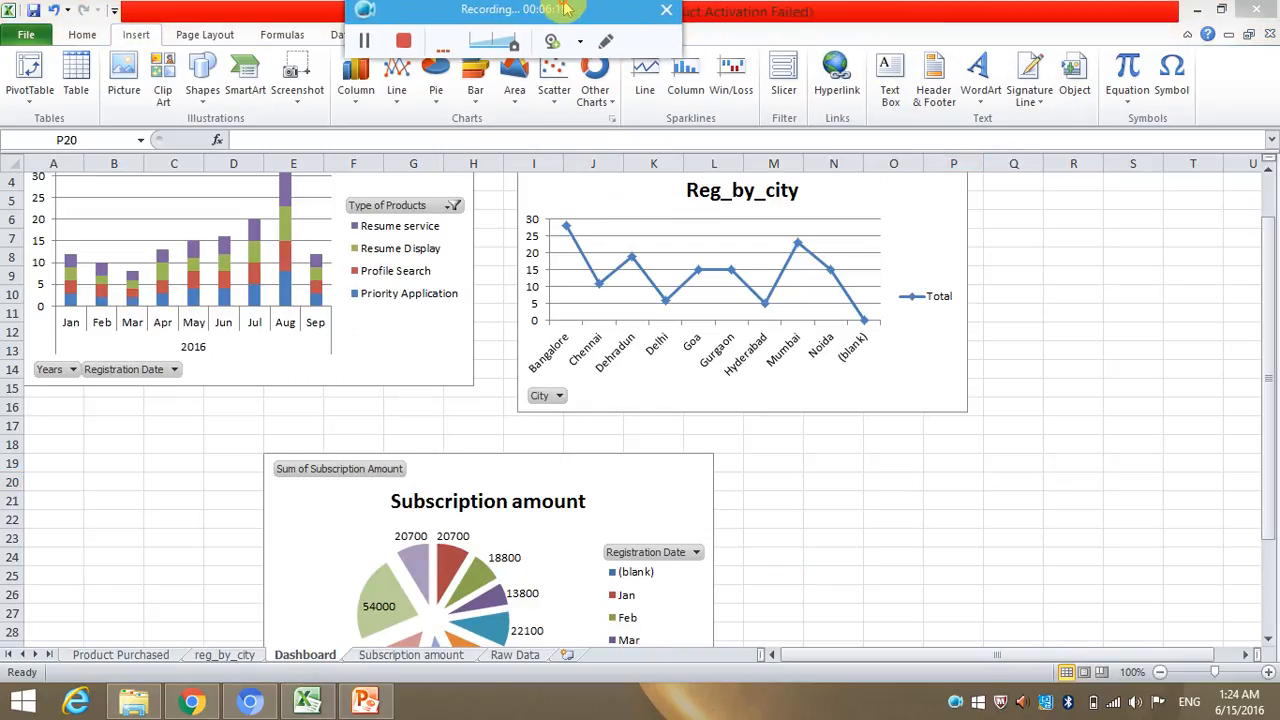
left_click(786, 70)
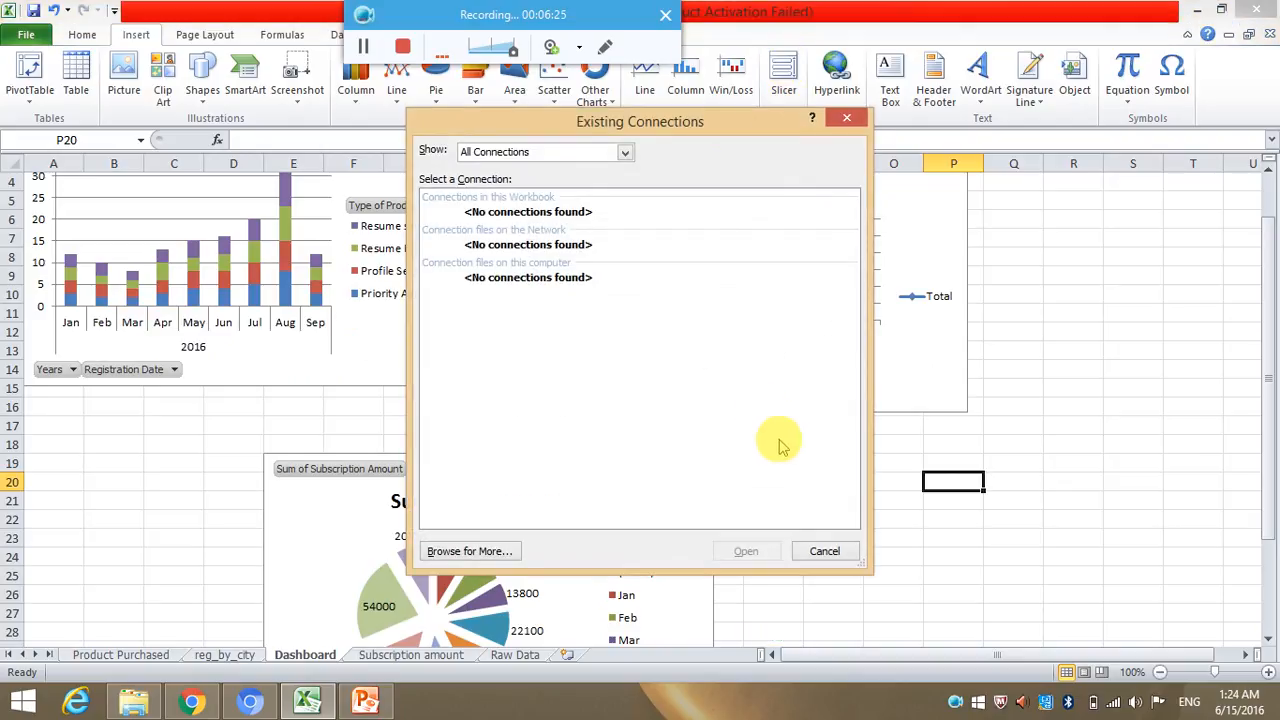
left_click(822, 552)
Insert a City slicer for the Products Purchased chart and place it beside the Reg_by_city chart.
left_click(283, 238)
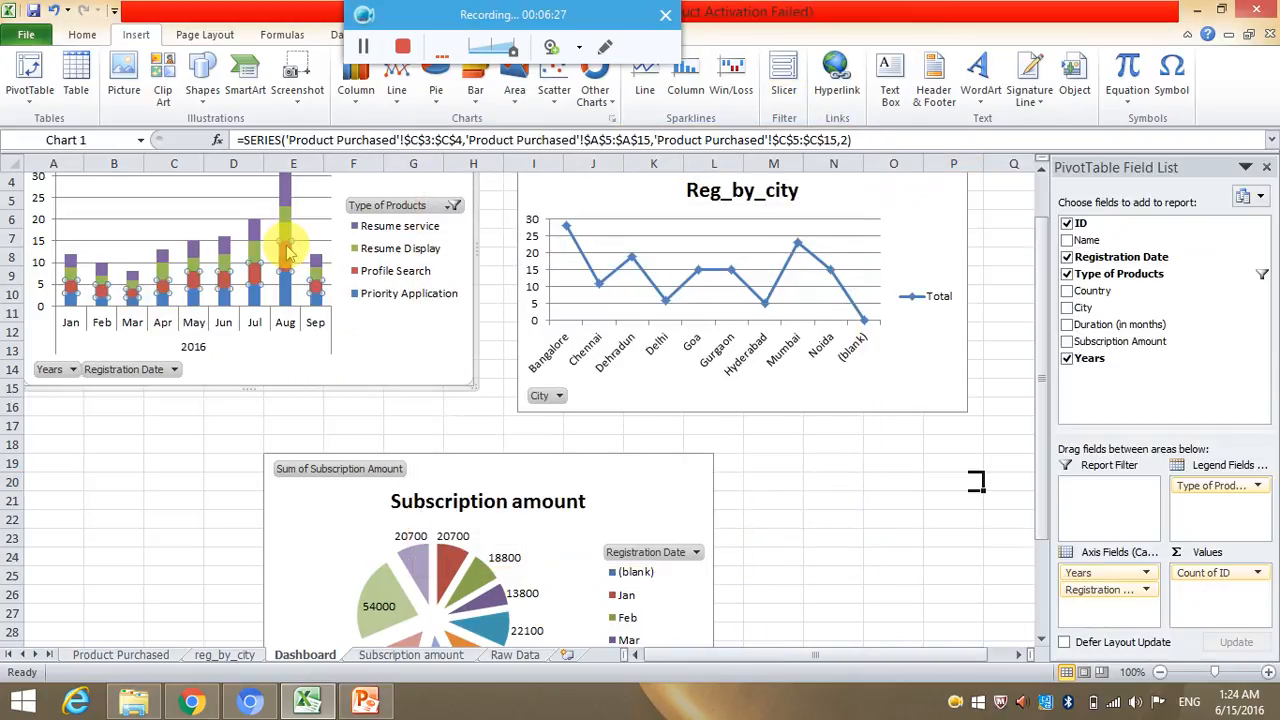
left_click(780, 72)
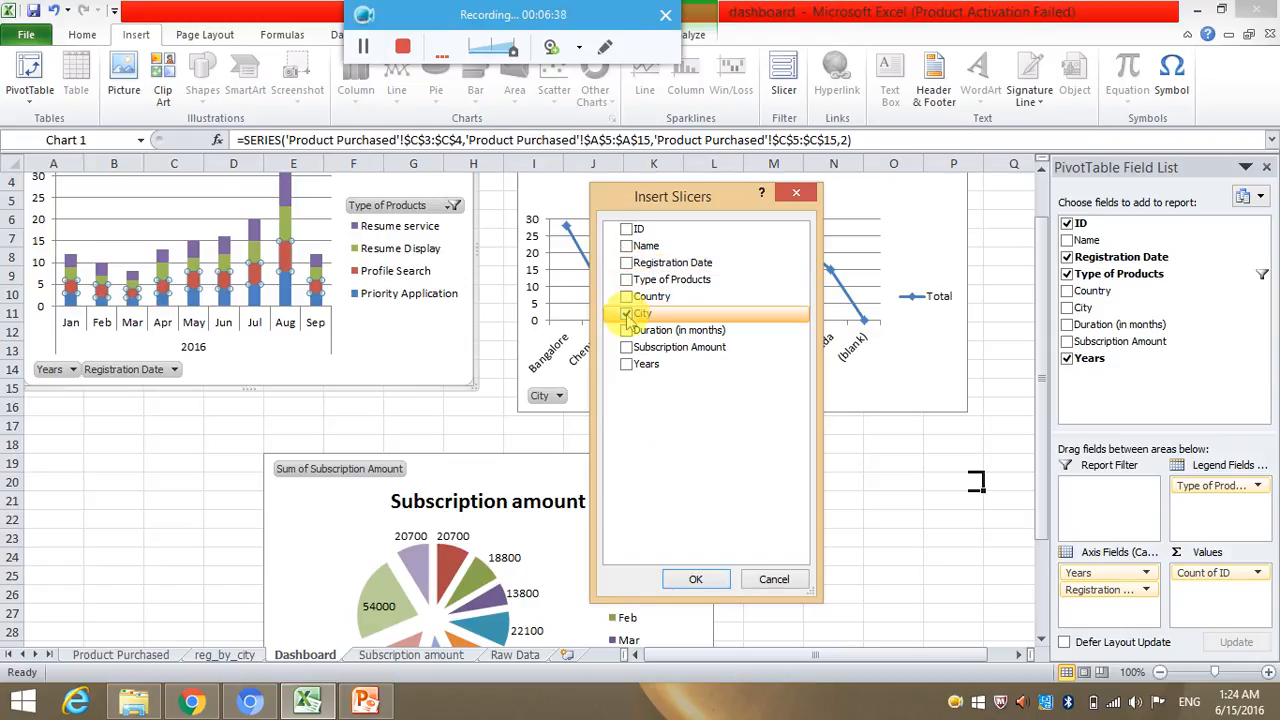
left_click(705, 579)
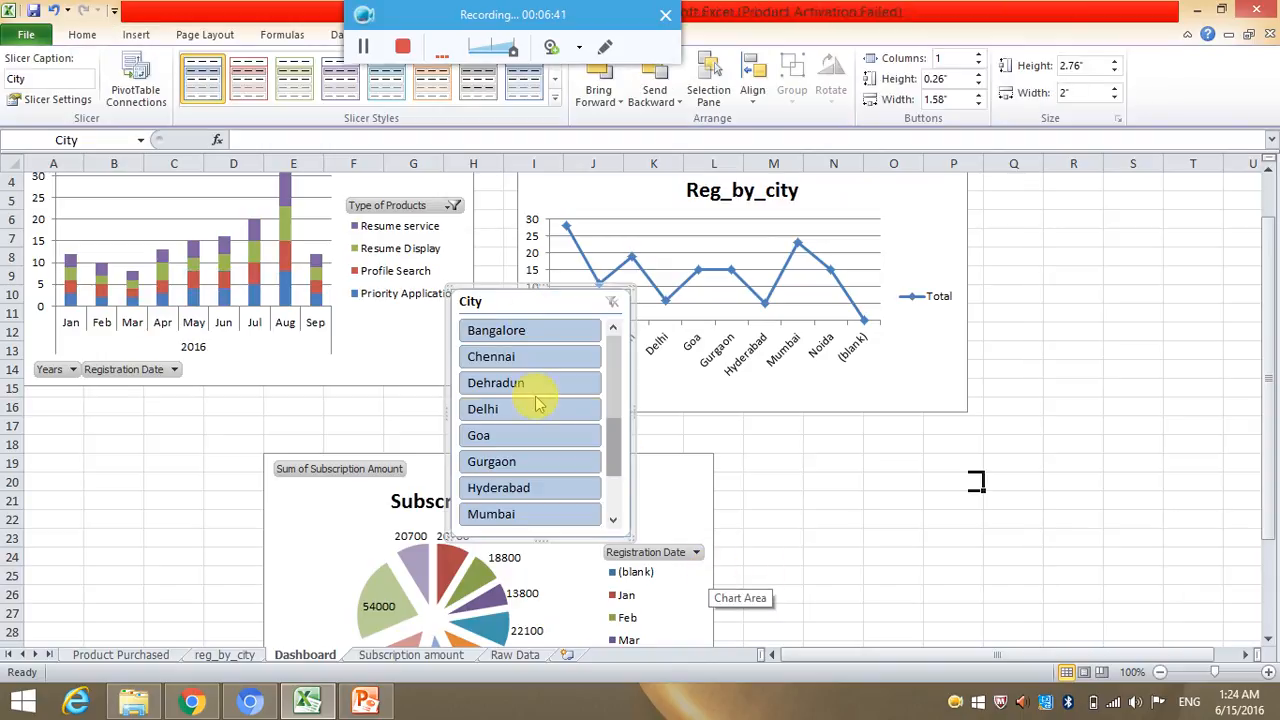
left_click_drag(516, 297, 1063, 250)
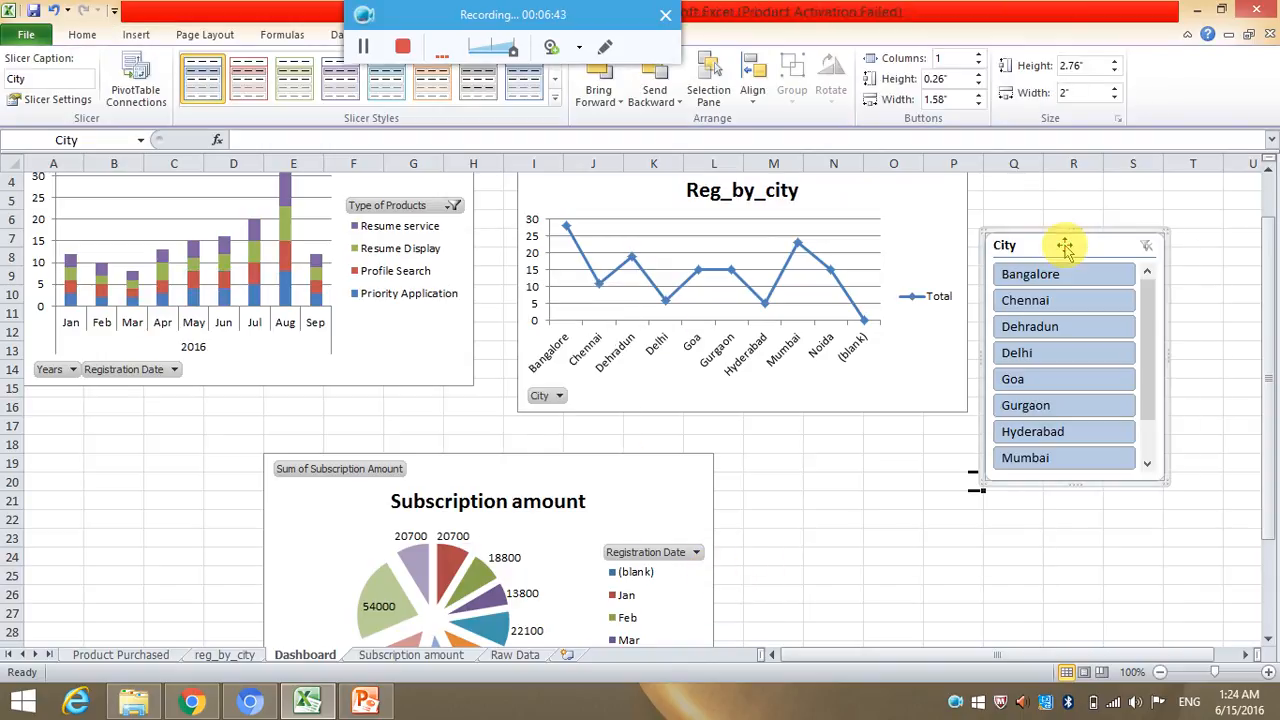
left_click(905, 518)
Filter the Products Purchased chart with the City slicer by Chennai, Dehradun, Goa and Bangalore in turn.
left_click(1055, 302)
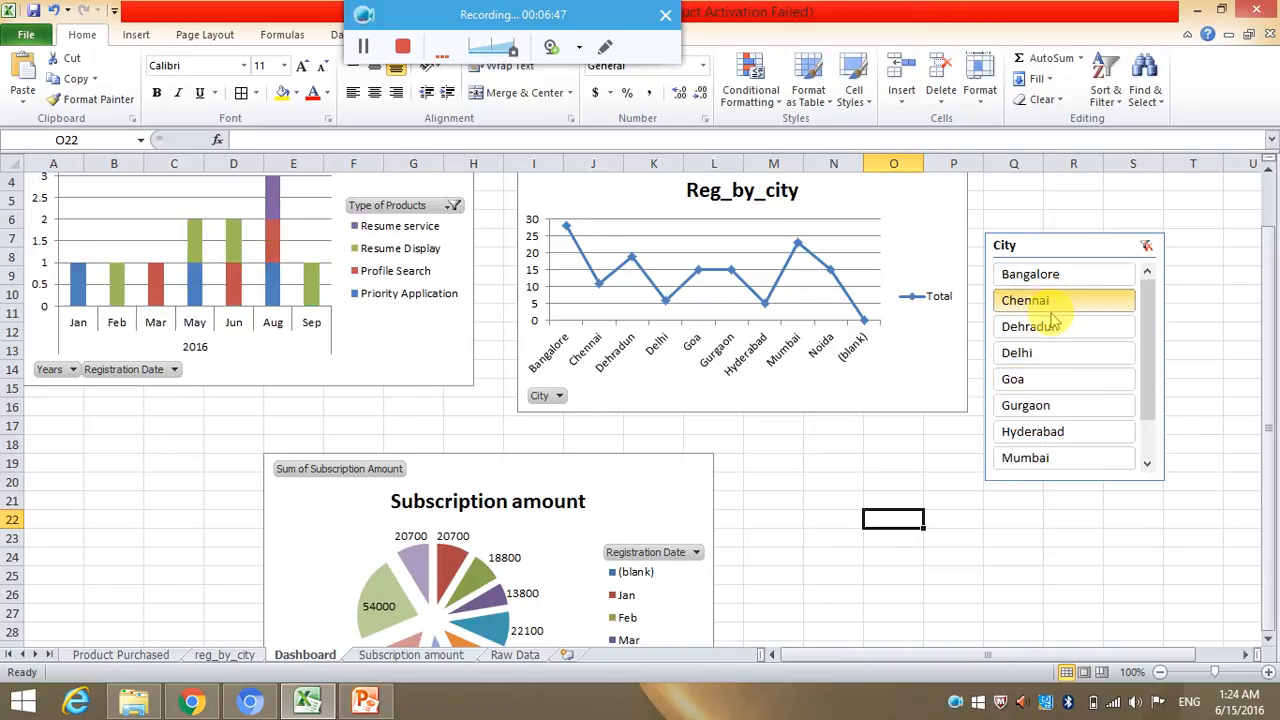
left_click(1055, 326)
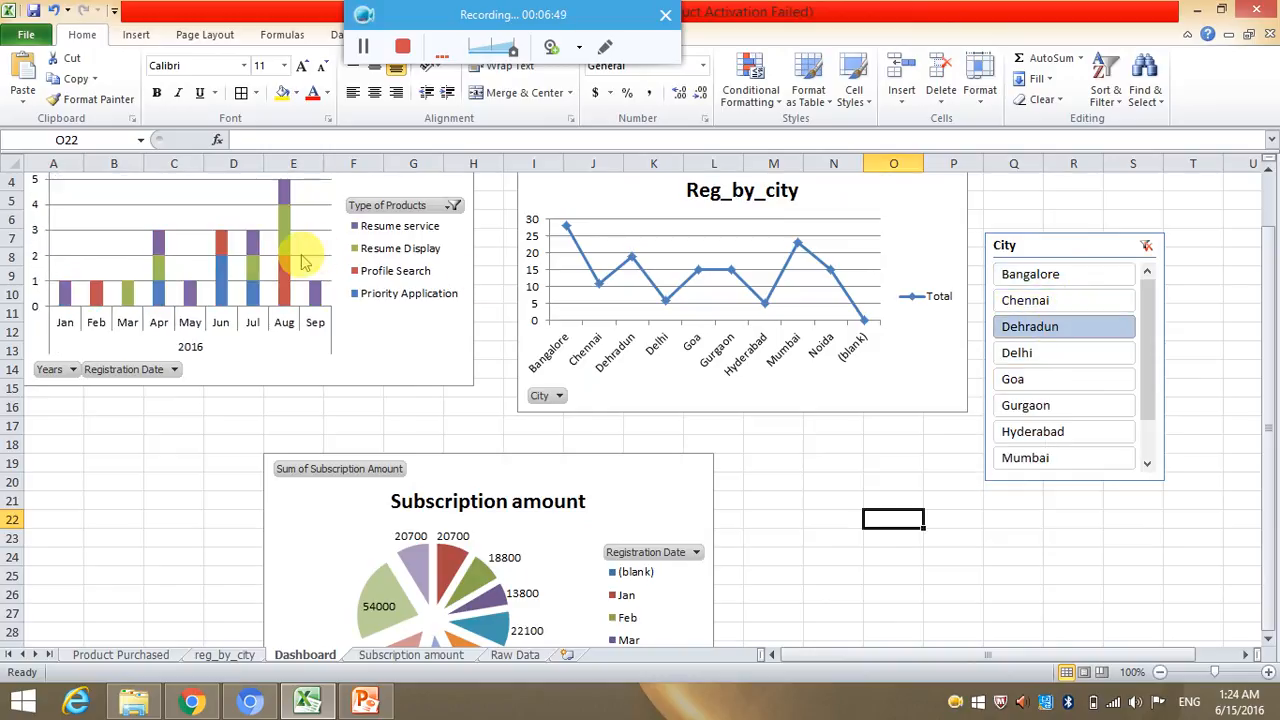
left_click(1012, 388)
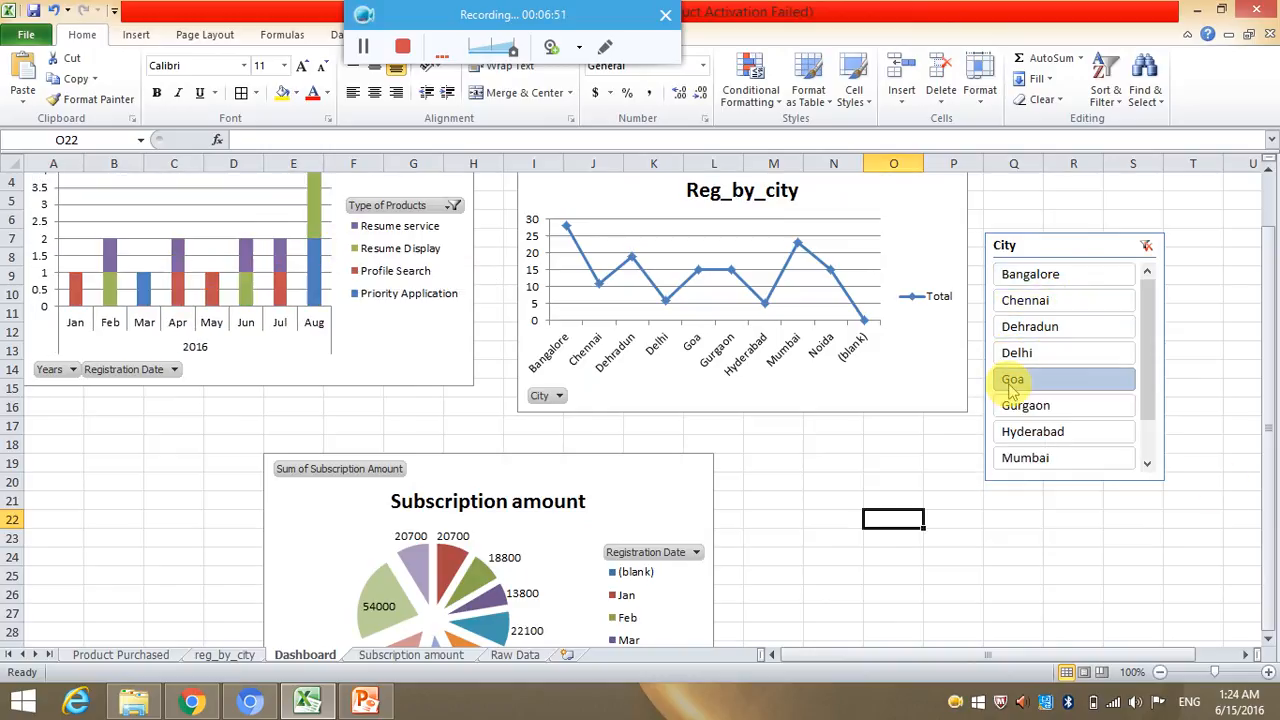
left_click(1055, 279)
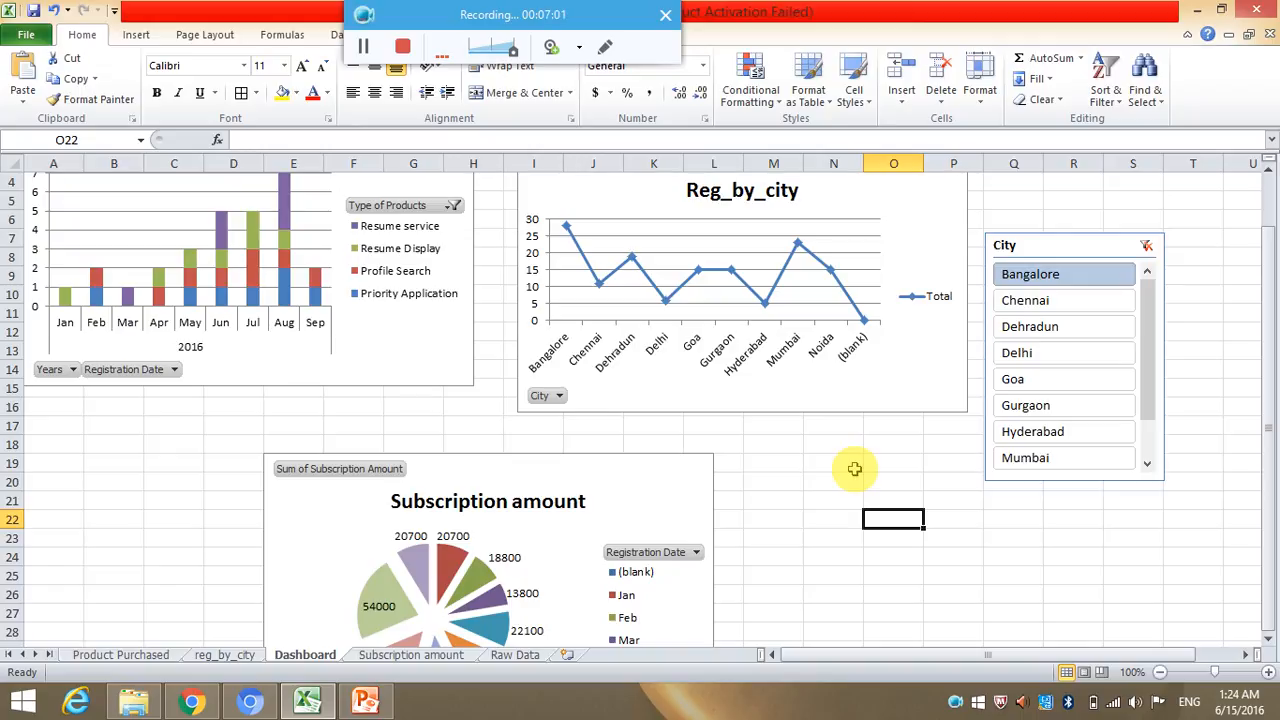
left_click(1048, 241)
right_click(1048, 241)
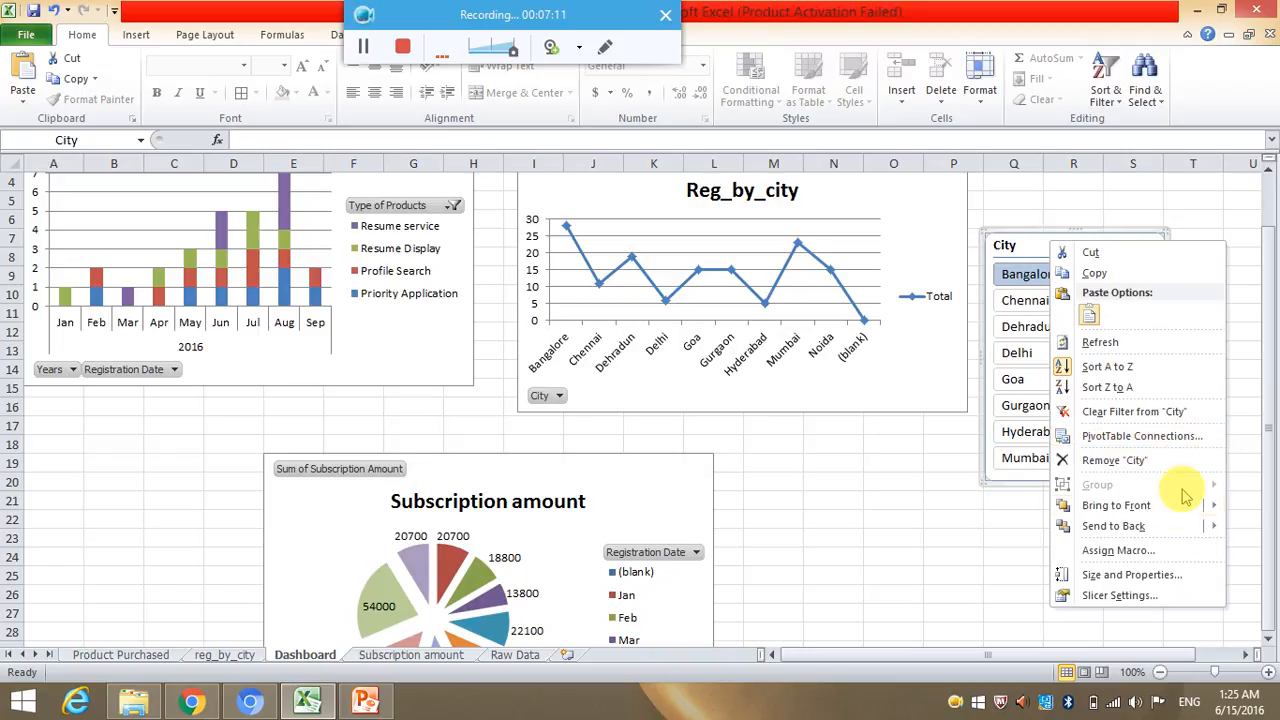
left_click(1025, 265)
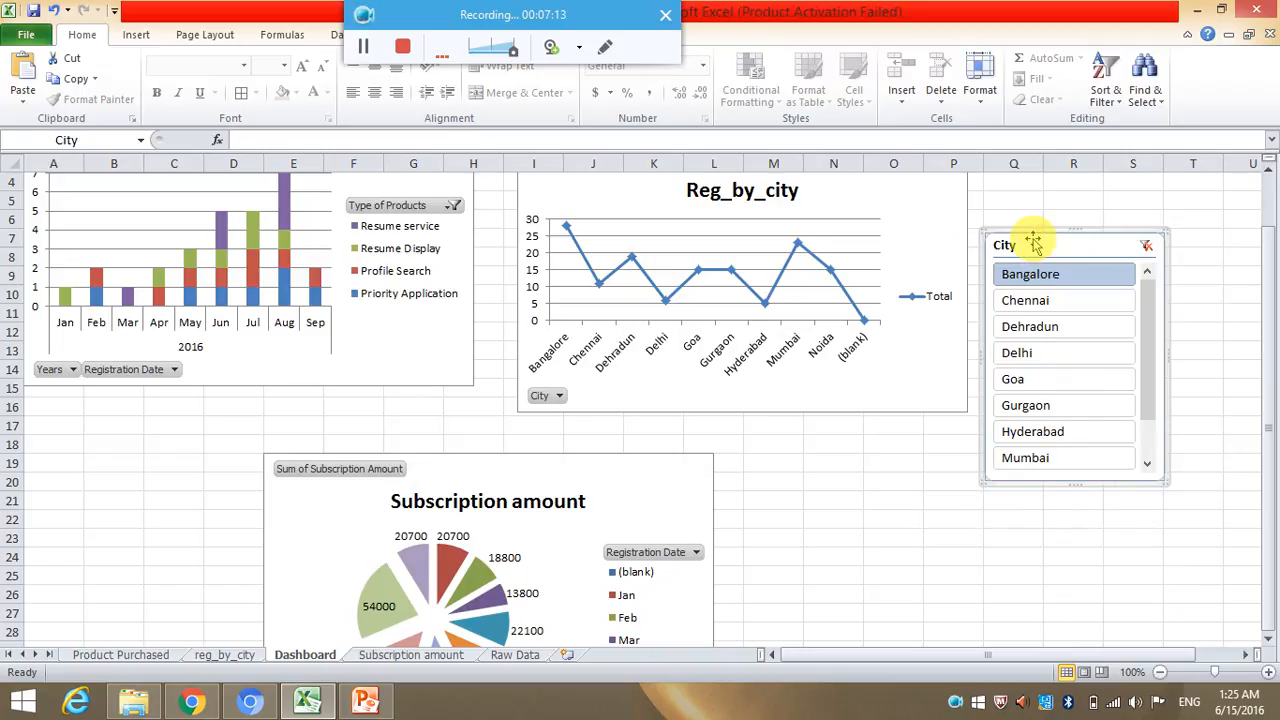
right_click(1038, 245)
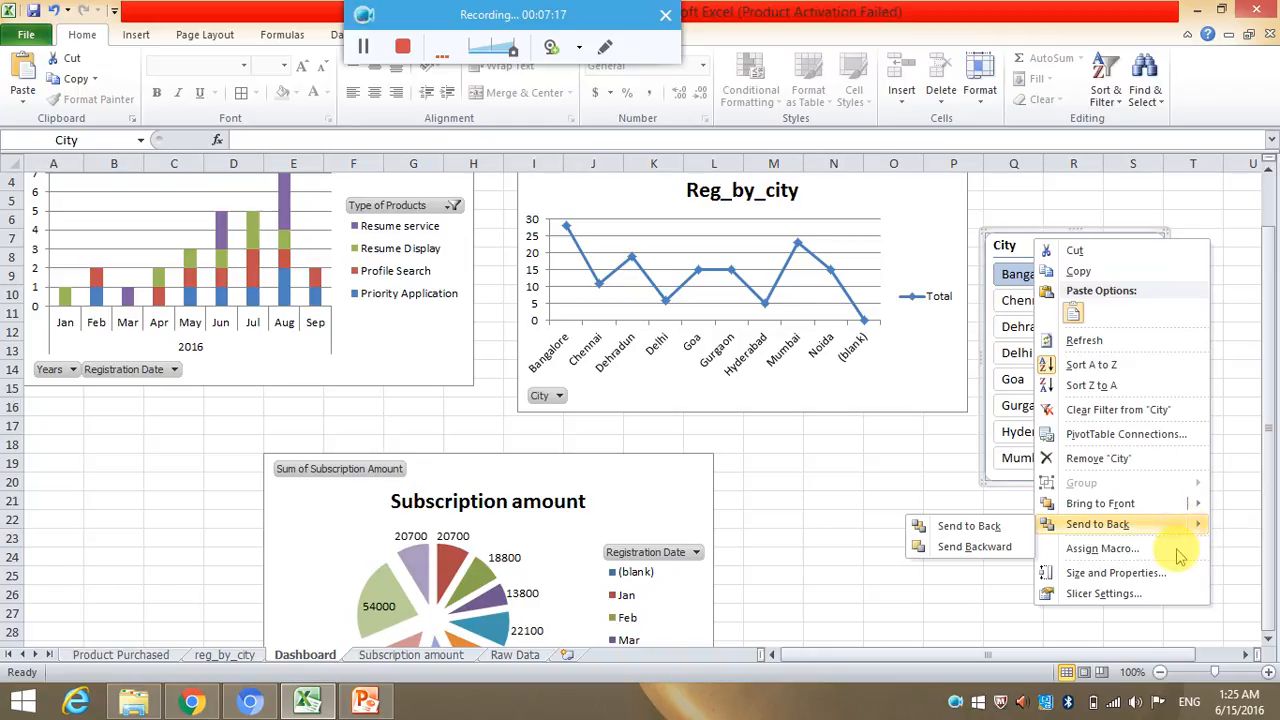
mouse_move(1172, 527)
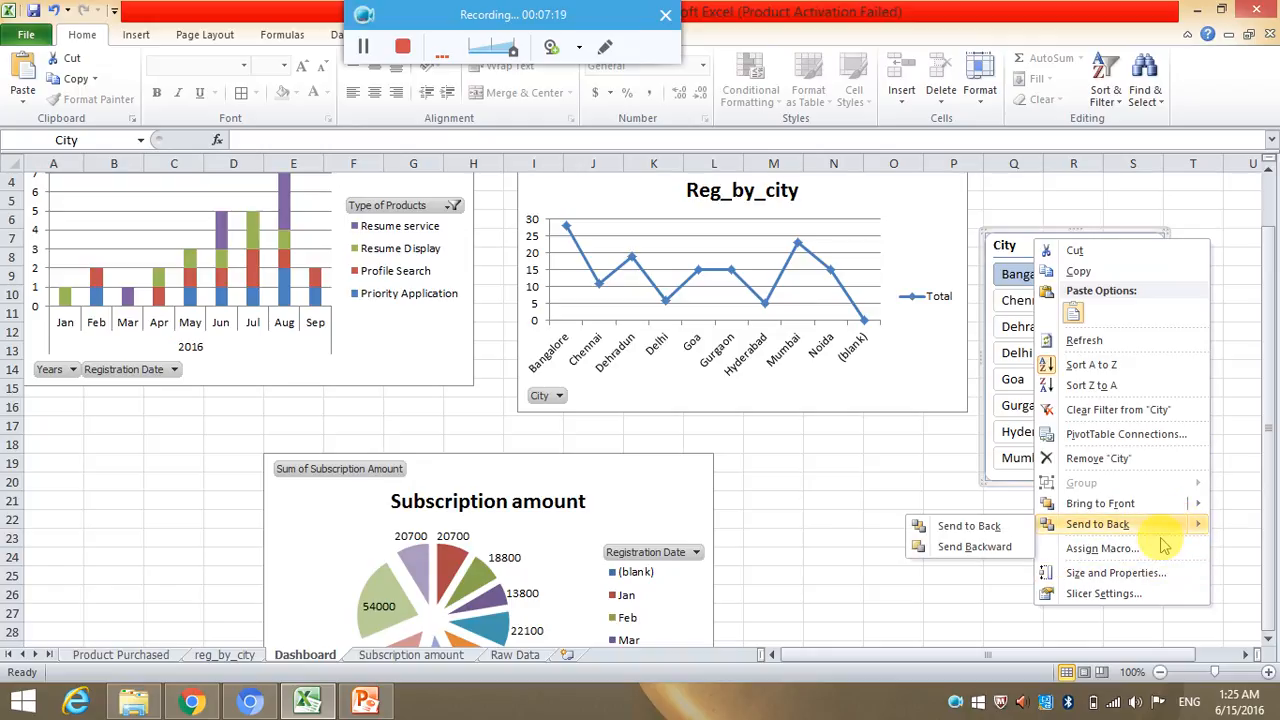
left_click(1135, 594)
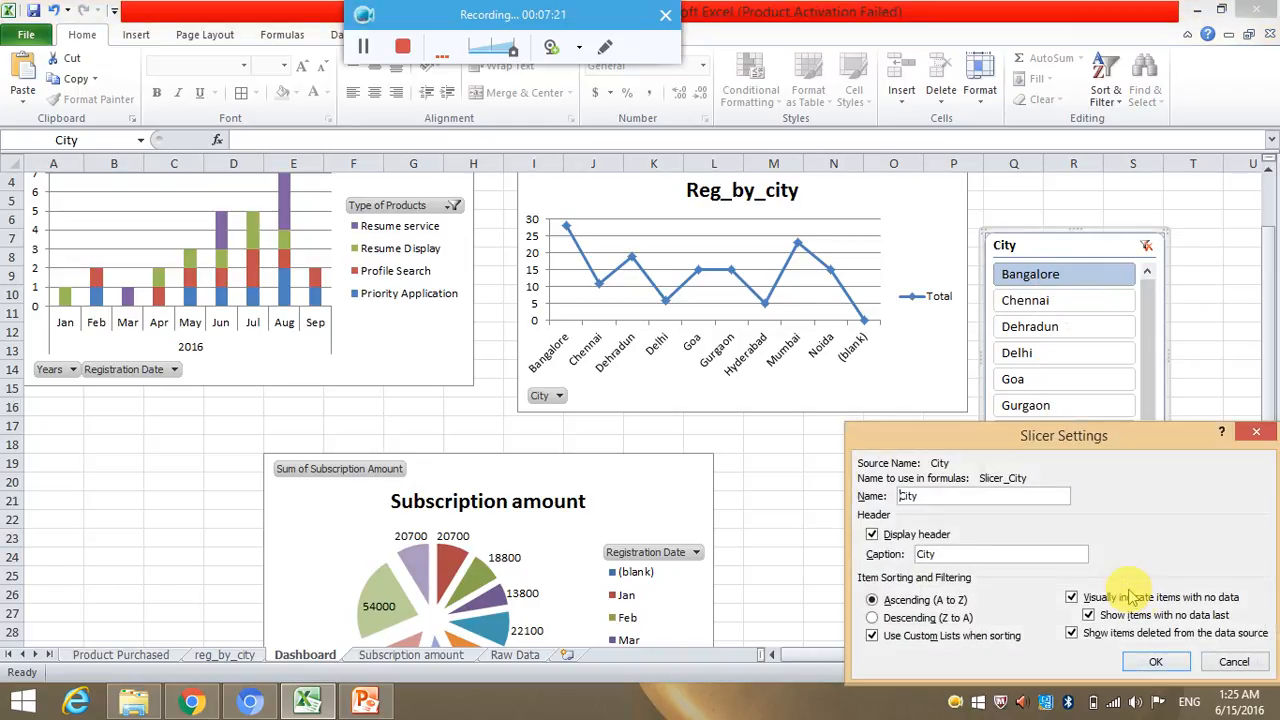
left_click(1232, 662)
Connect the City slicer to the PivotTables on the reg_by_city and Subscription amount sheets as well.
right_click(1048, 248)
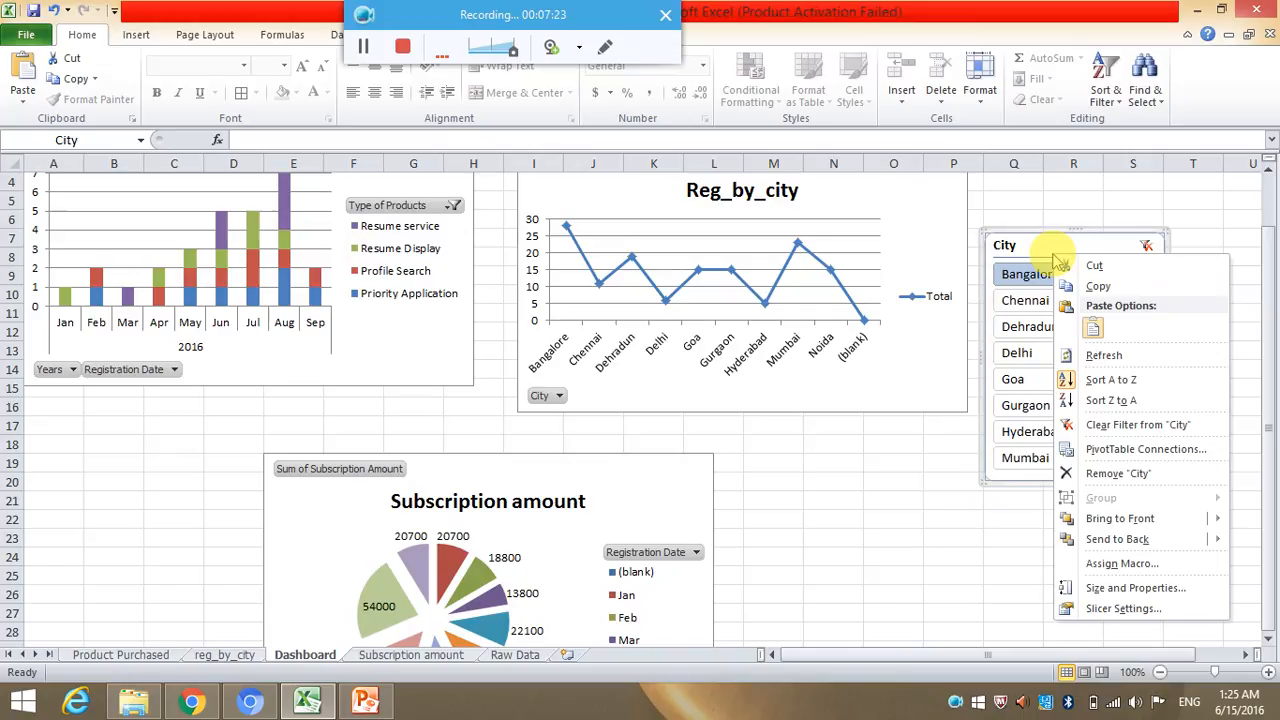
left_click(1138, 449)
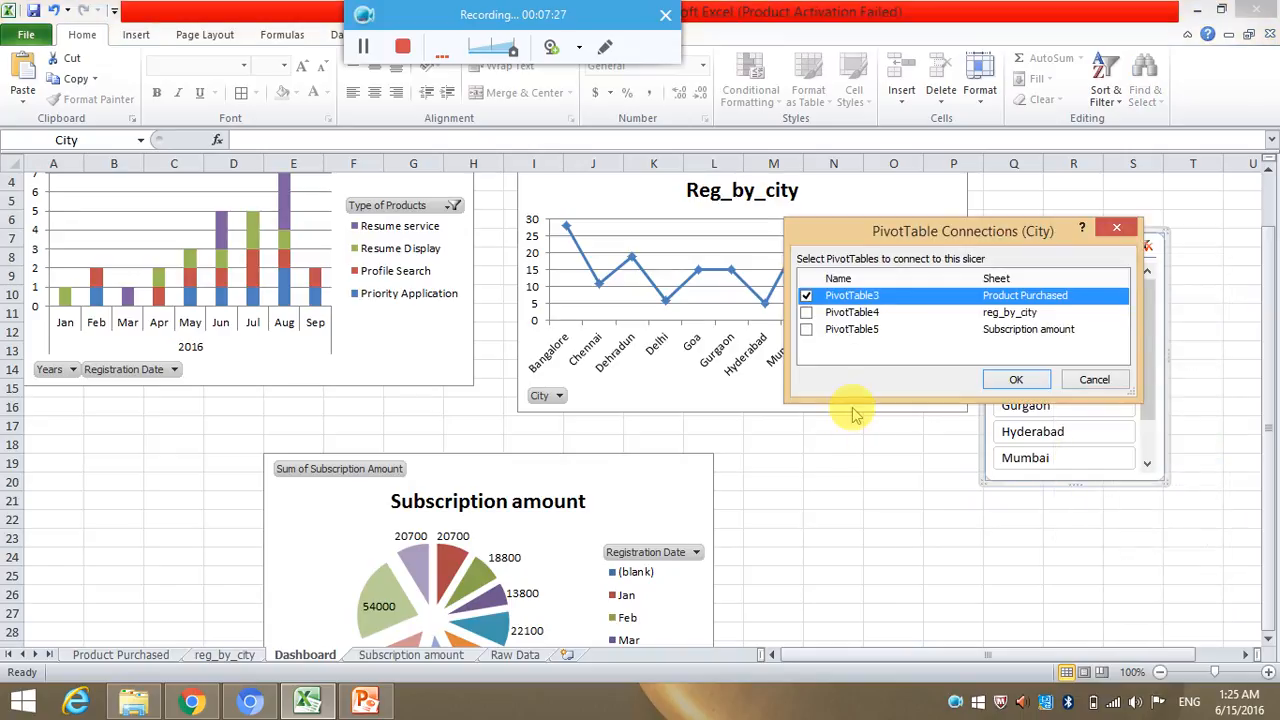
left_click_drag(885, 232, 740, 346)
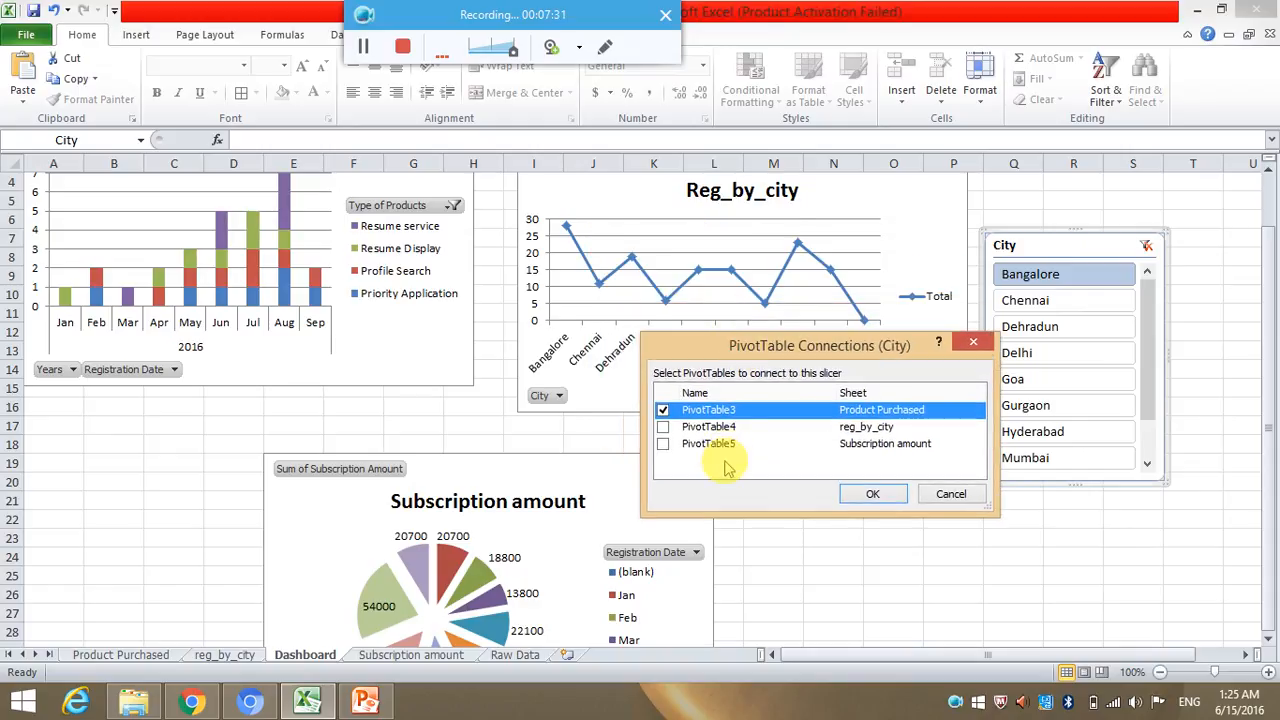
left_click(663, 427)
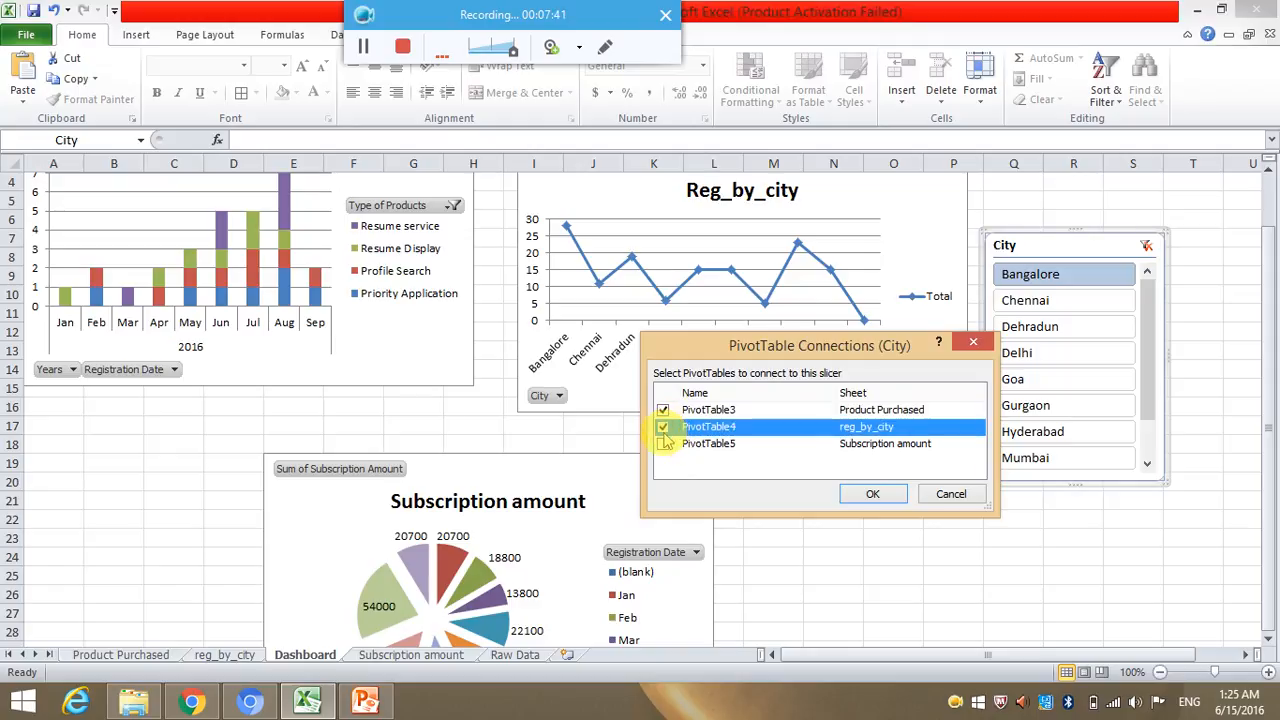
left_click(663, 444)
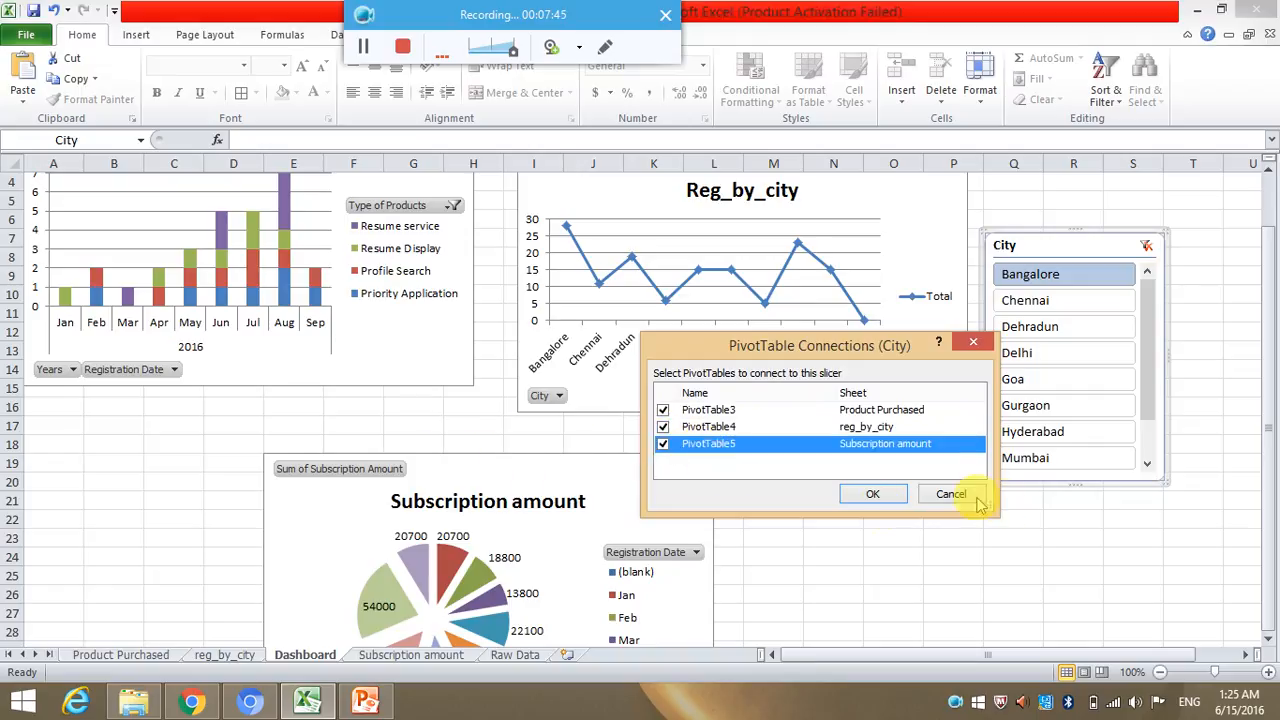
left_click(872, 494)
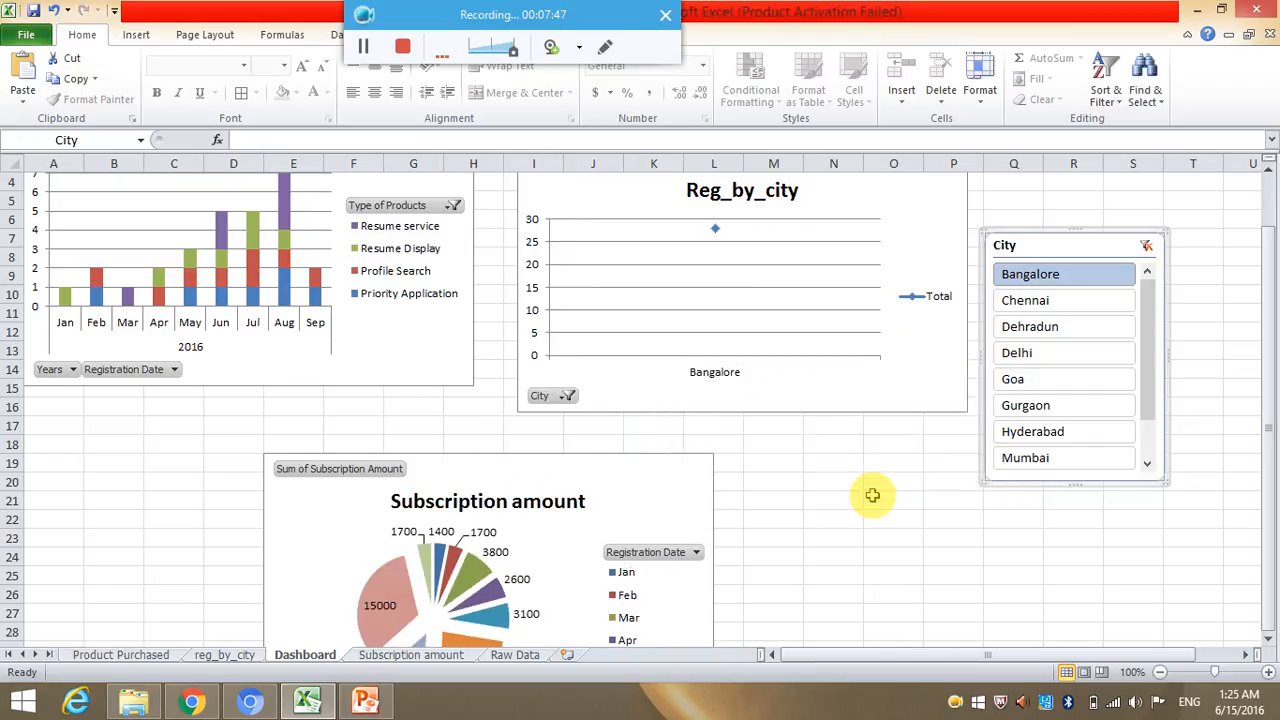
Filter all three dashboard charts with the City slicer by Delhi, Hyderabad and finally Mumbai.
left_click(1035, 370)
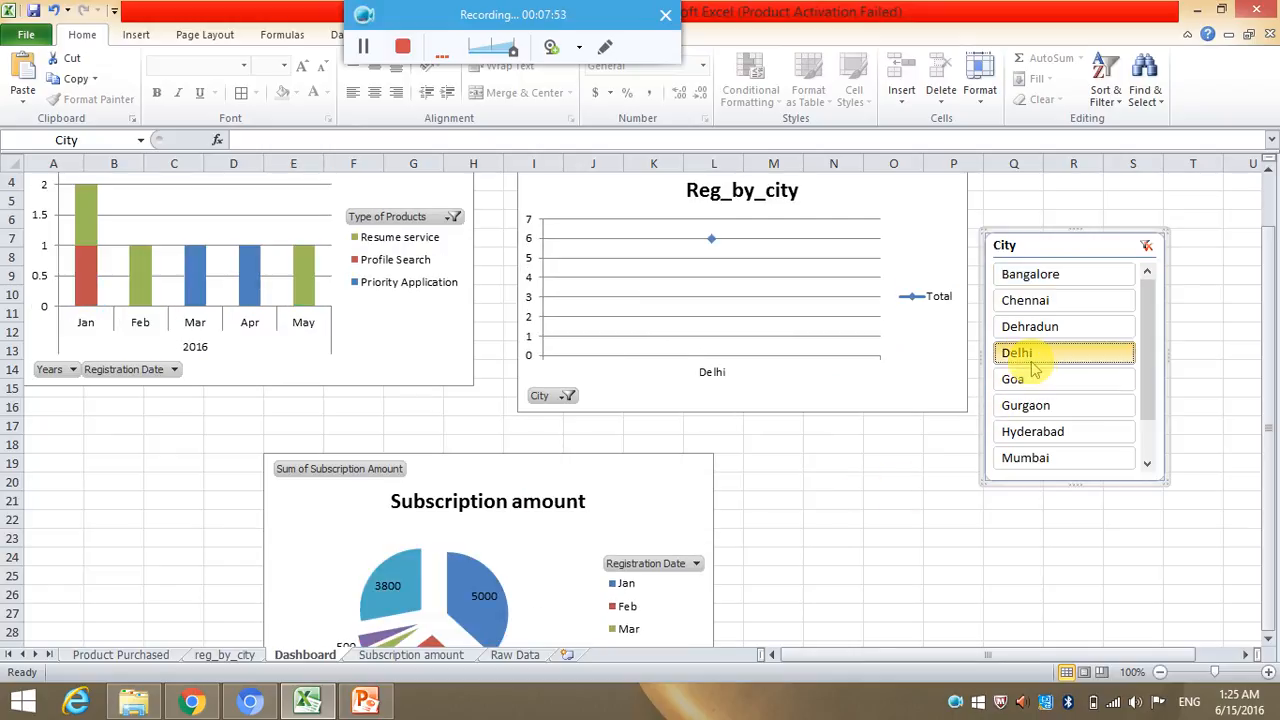
left_click(1070, 434)
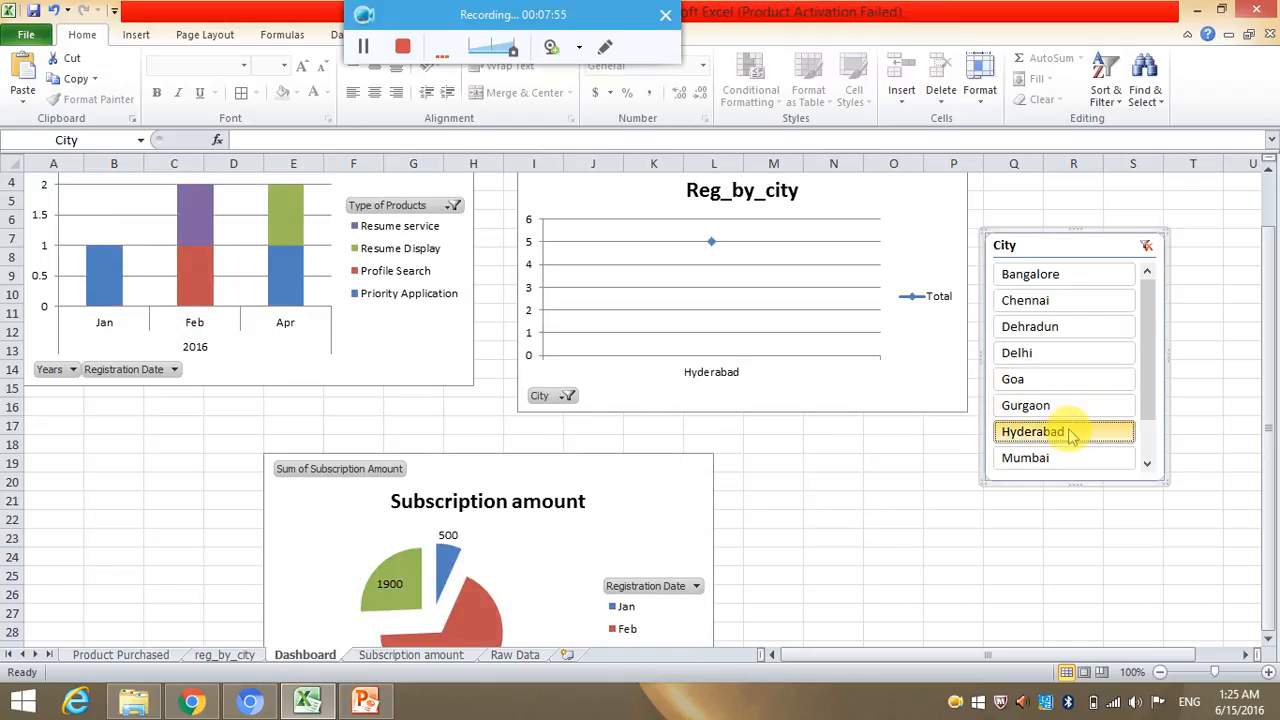
left_click(1076, 455)
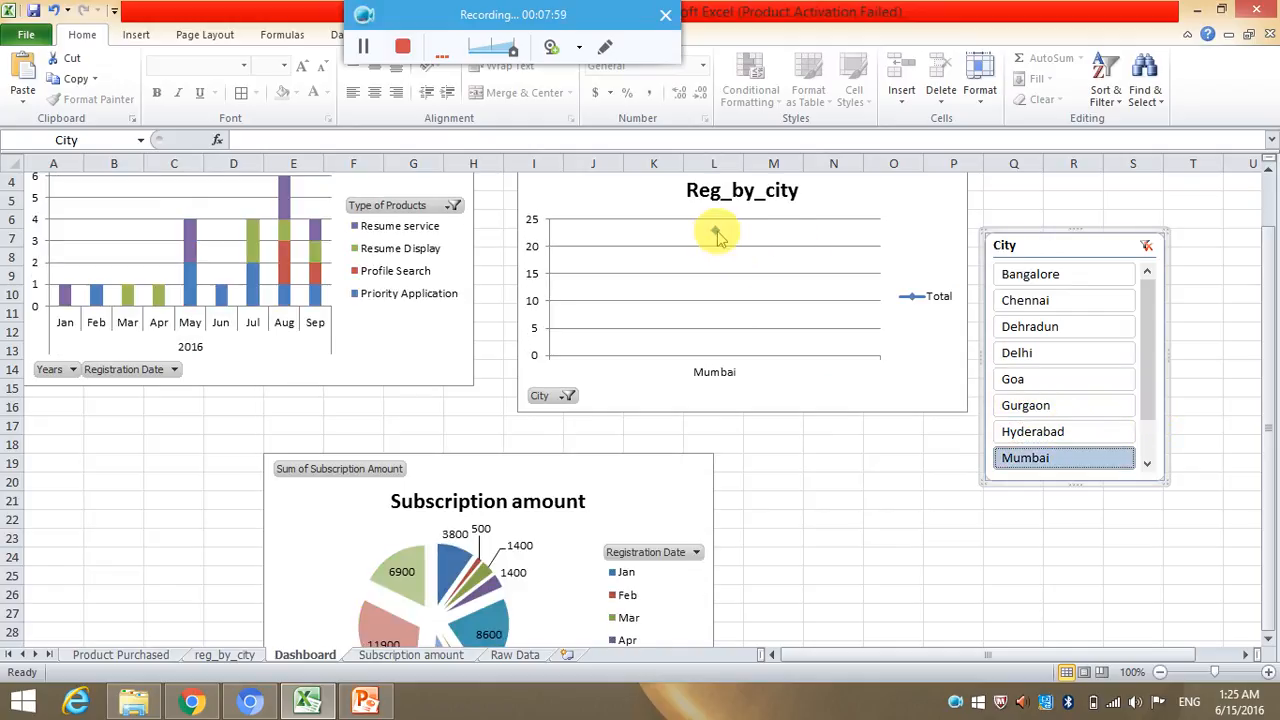
mouse_move(717, 237)
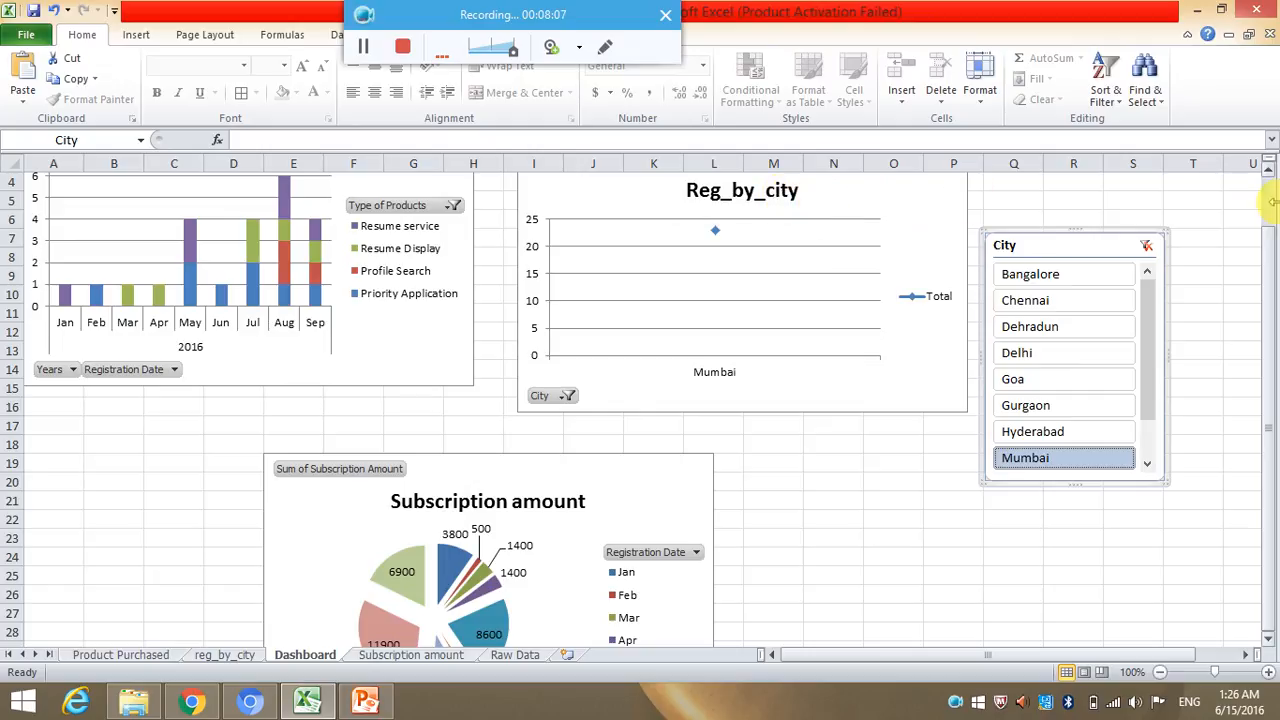
left_click_drag(1257, 243, 1272, 190)
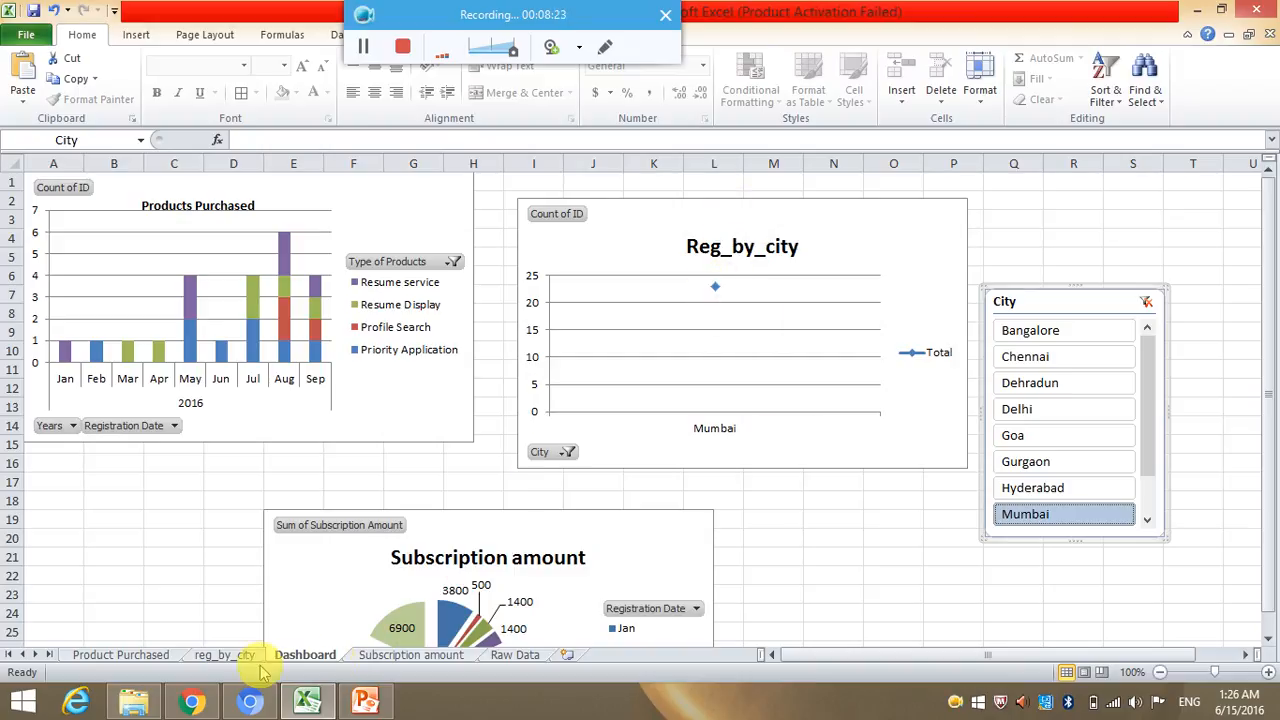
Look through the reg_by_city, Product Purchased and Raw Data sheets and return to the Dashboard sheet.
left_click(227, 655)
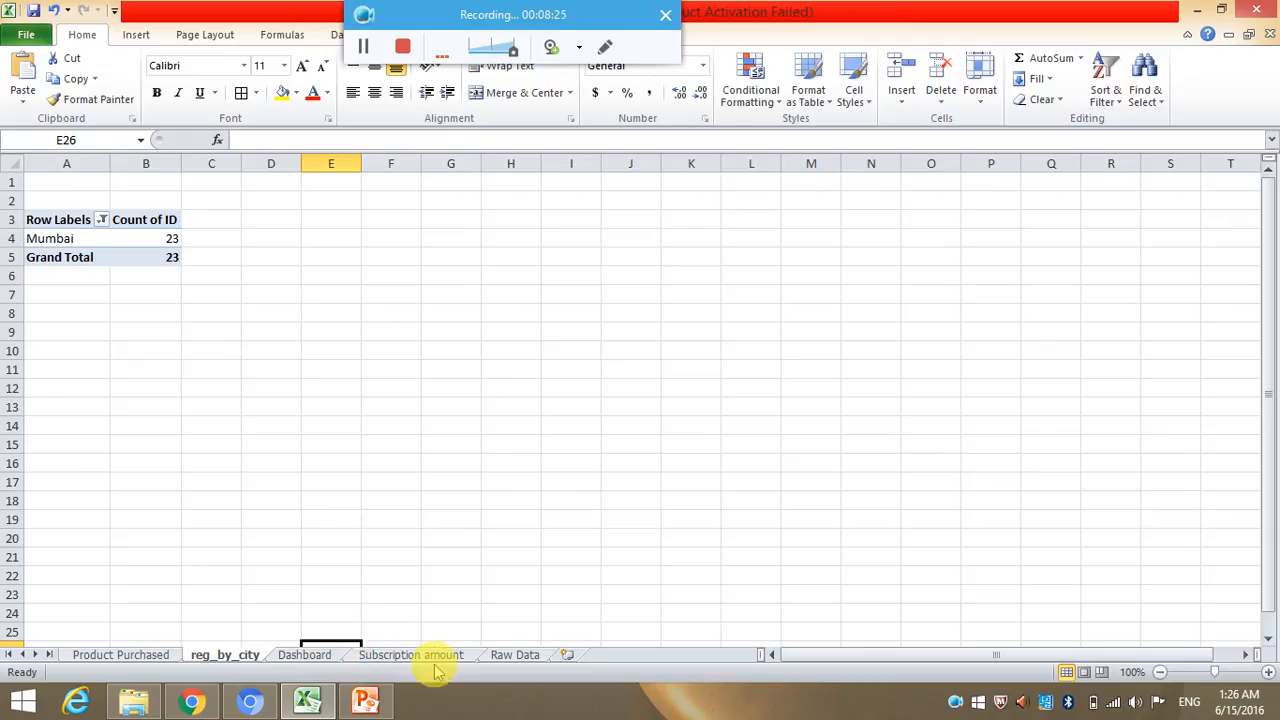
left_click(155, 655)
left_click(512, 657)
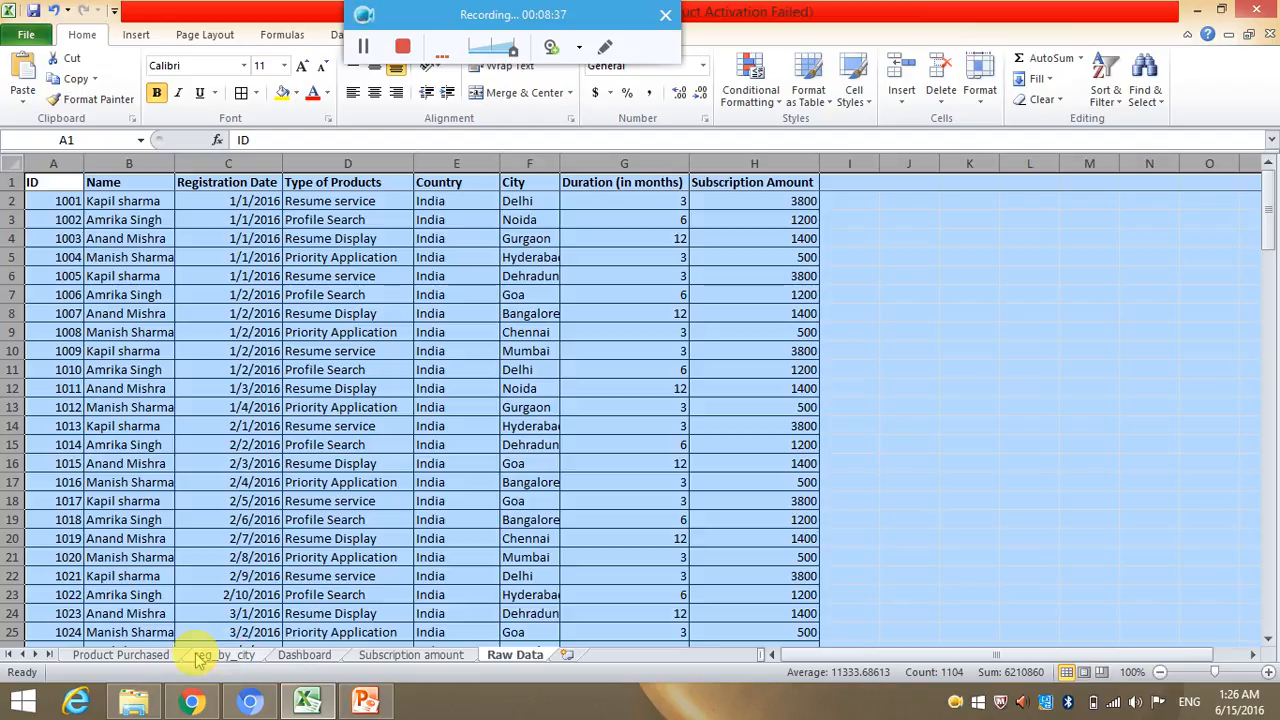
left_click(308, 654)
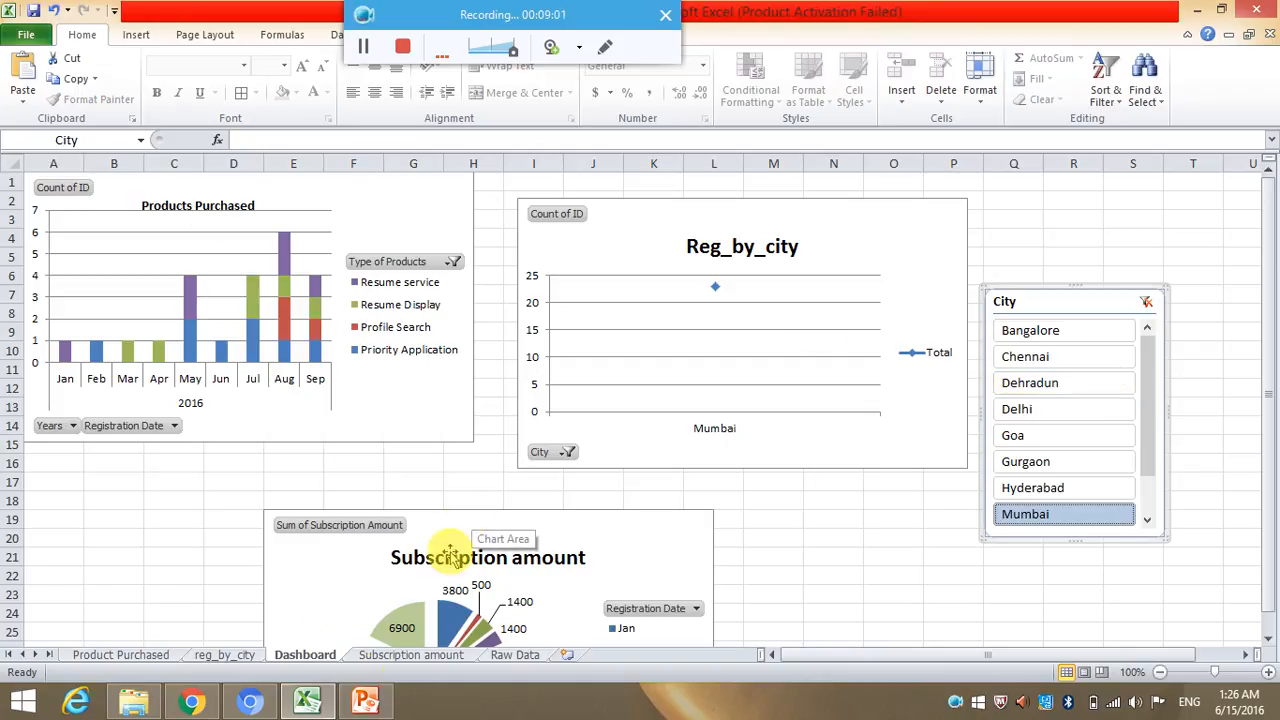
Switch to the PowerPoint slide show and advance the presentation.
mouse_move(369, 706)
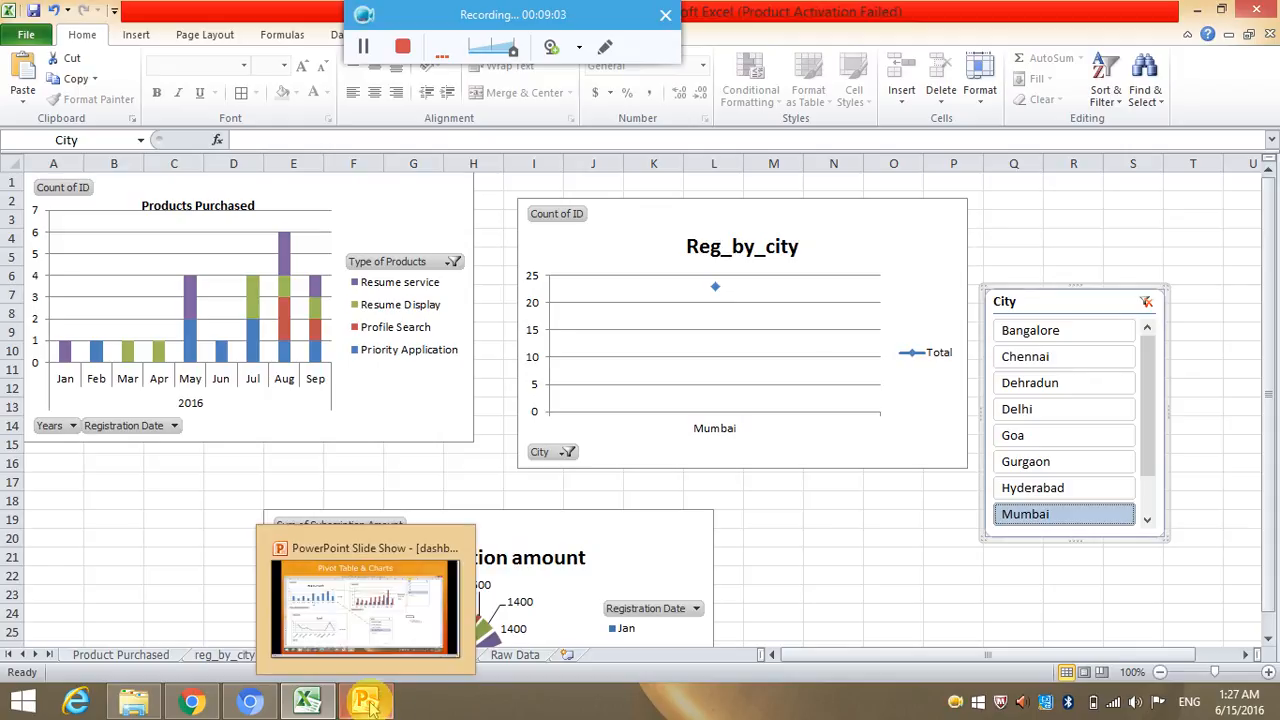
left_click(389, 634)
left_click(1200, 76)
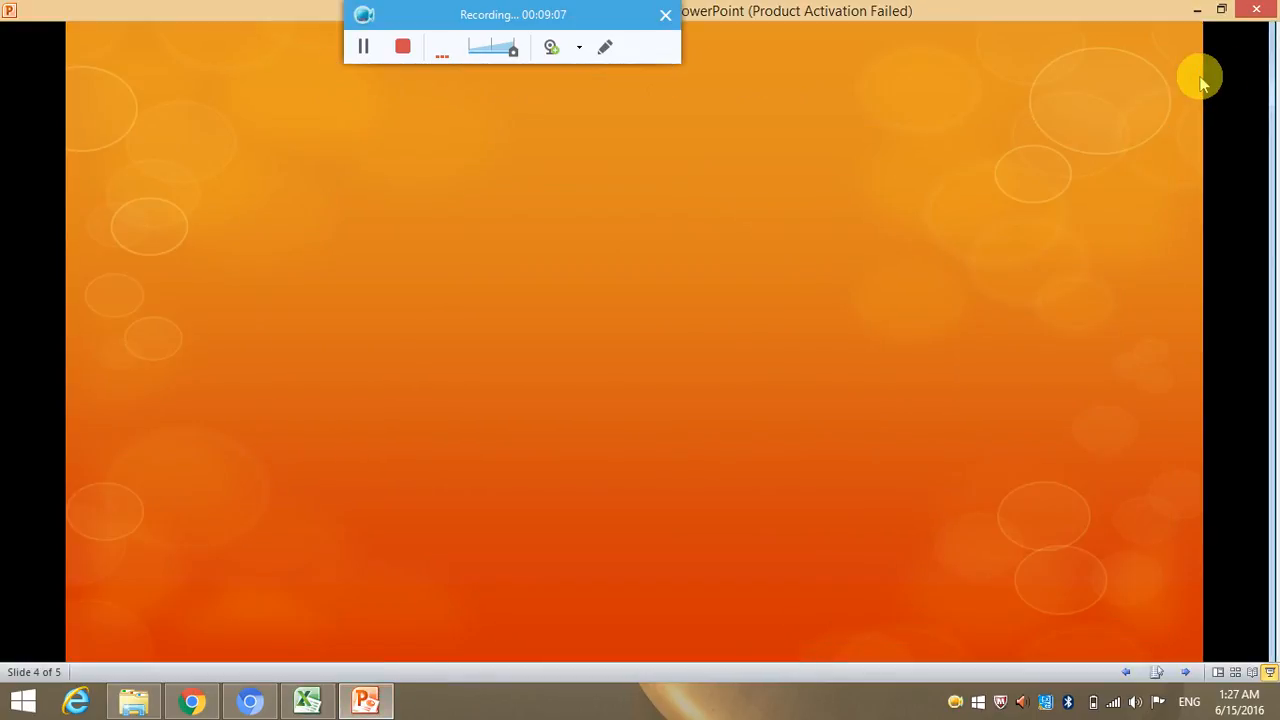